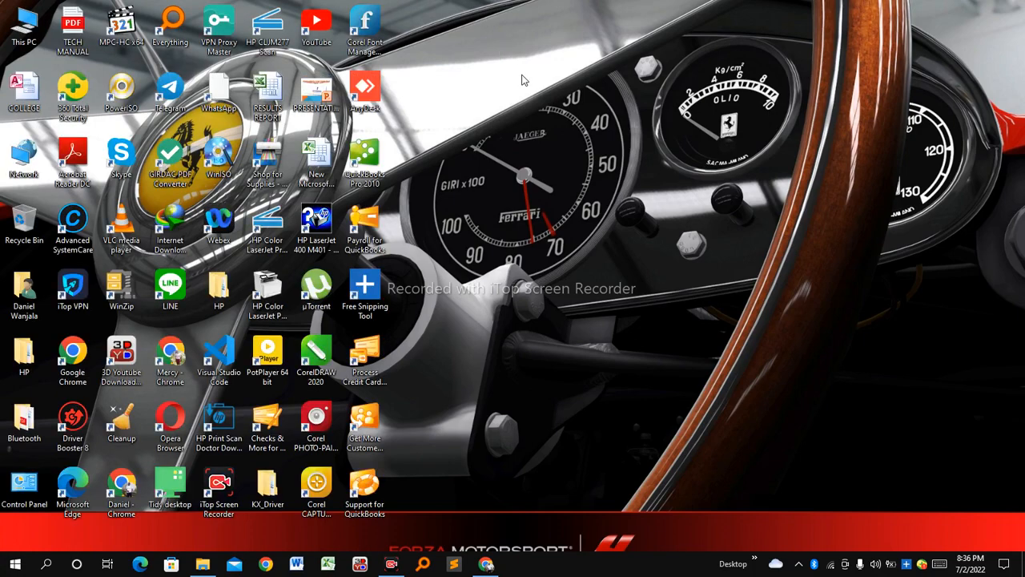
click(530, 84)
right_click(527, 85)
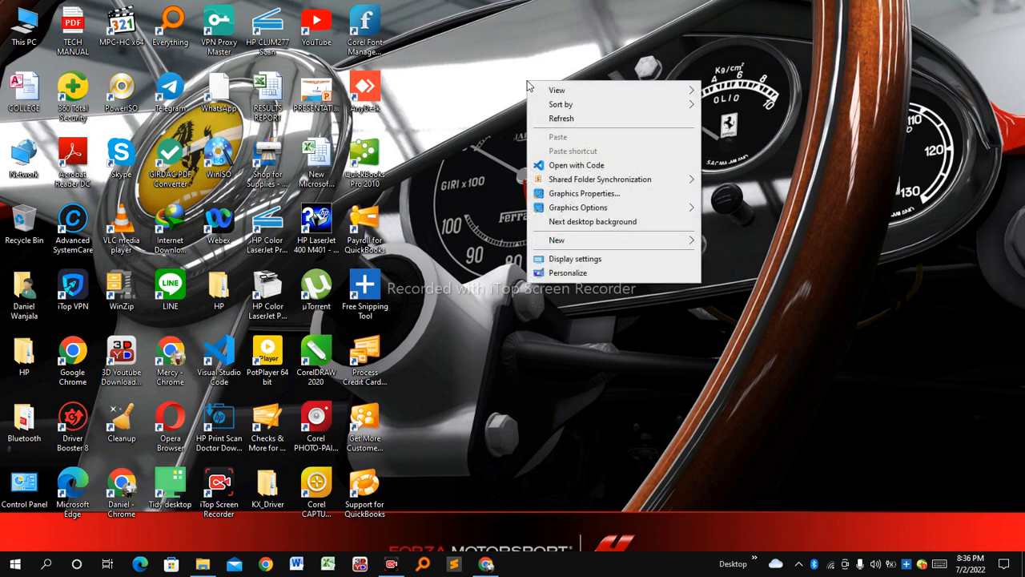
click(558, 114)
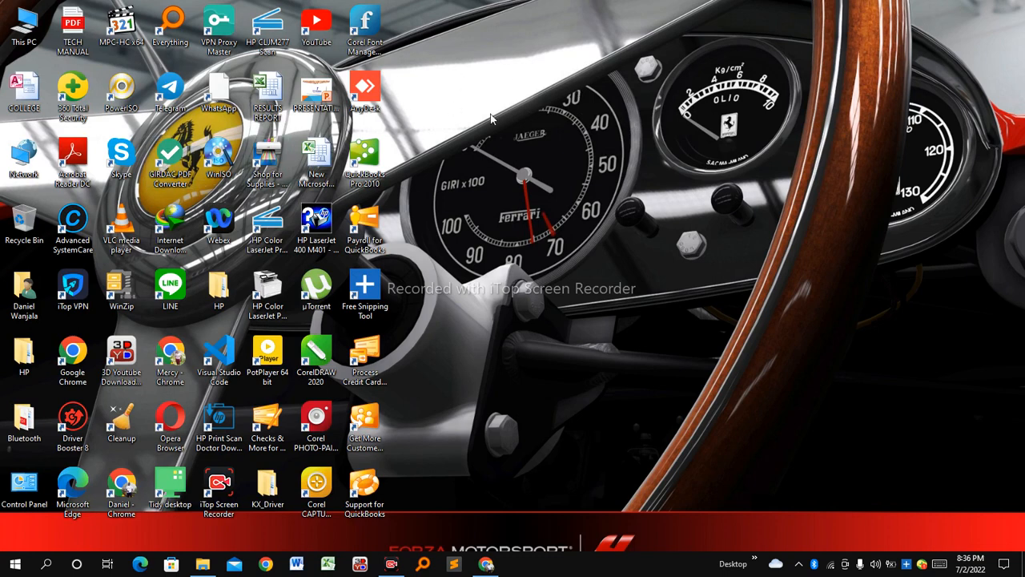
- Create a new Microsoft Access database file on the desktop and open it with its active content enabled
right_click(591, 95)
mouse_move(692, 257)
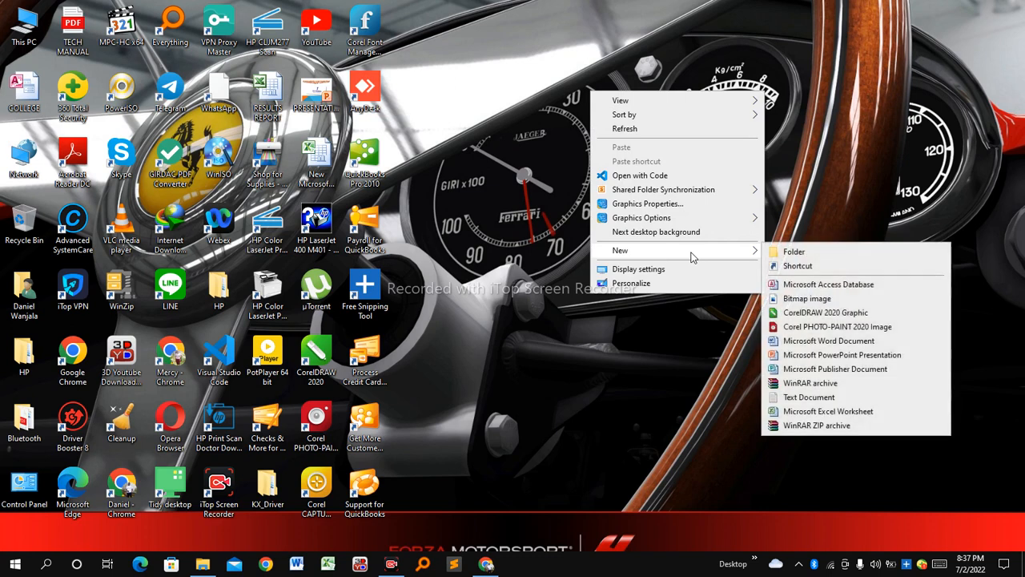
click(811, 288)
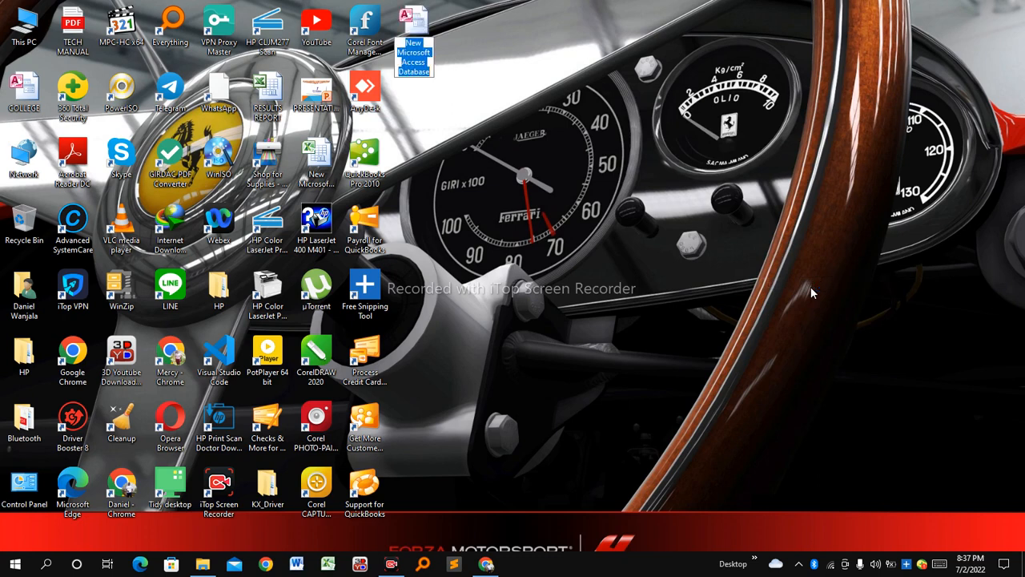
click(461, 39)
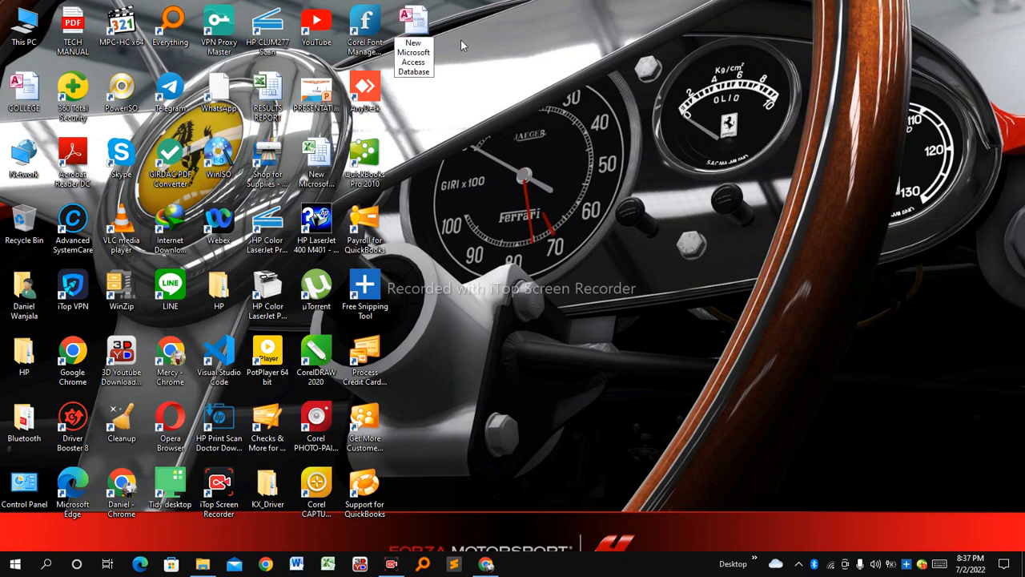
double_click(418, 36)
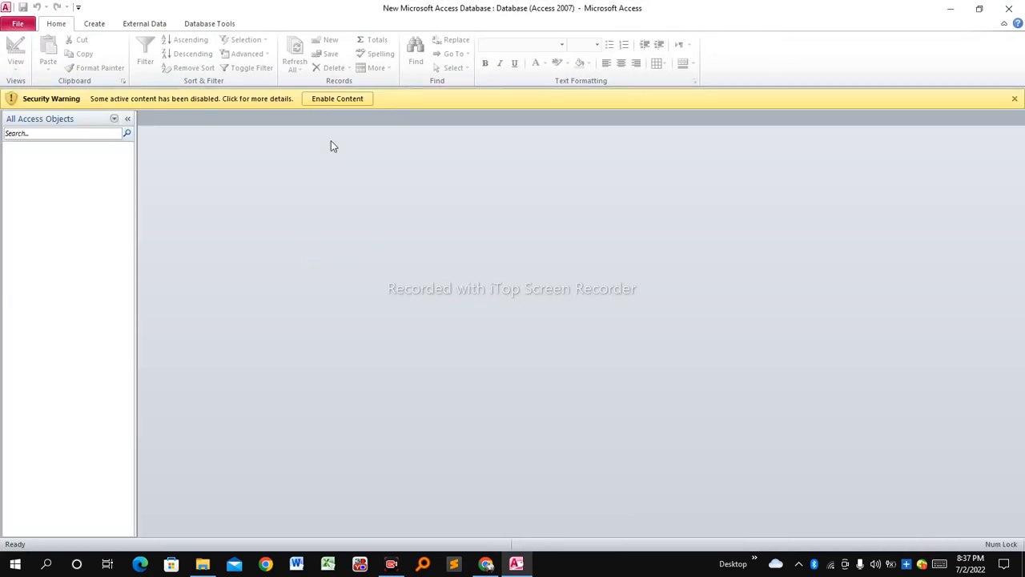
click(332, 99)
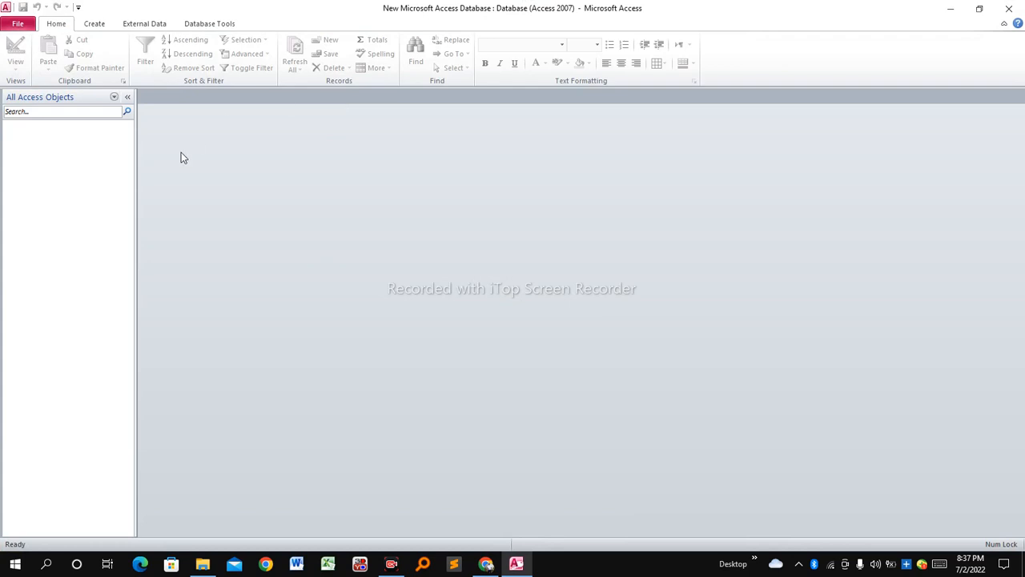
- Start a new blank database and set its file name to Techmanual
click(18, 24)
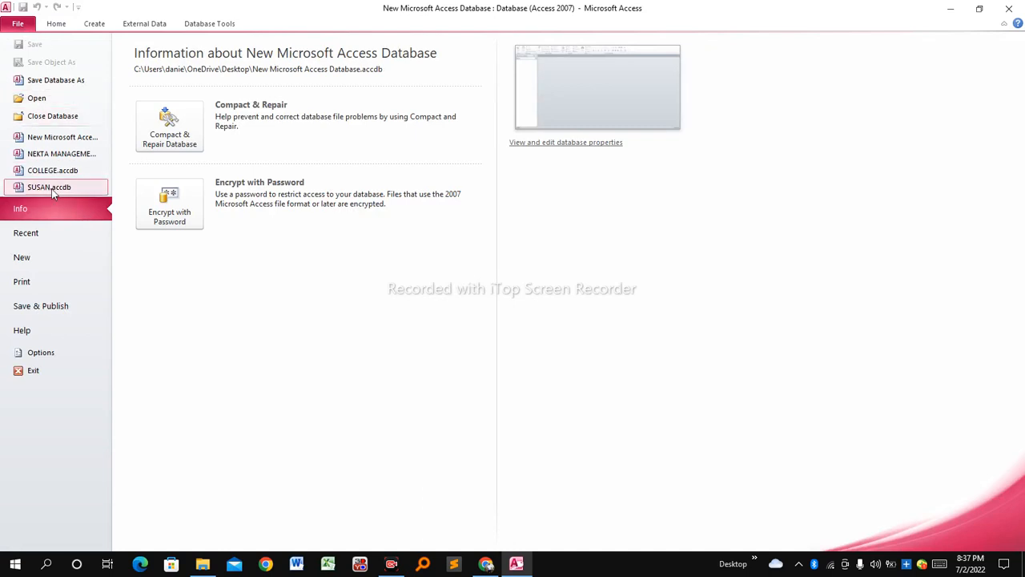
click(48, 262)
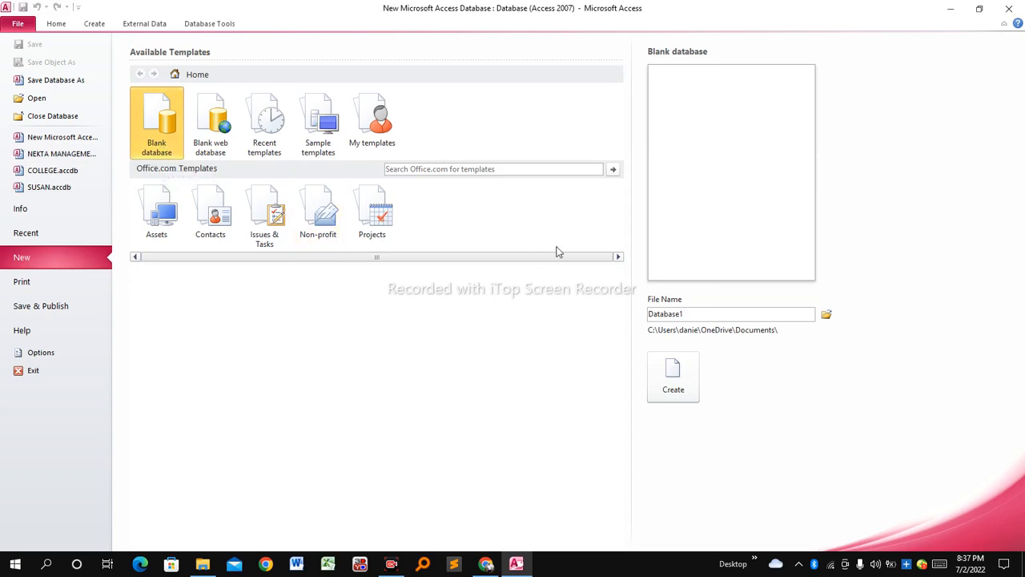
mouse_move(694, 314)
mouse_down()
mouse_move(661, 314)
mouse_move(686, 318)
mouse_up()
text(Techmanual)
- Set the save location to the TECH MANUAL folder on the MAELO (J:) drive and create the database
click(827, 316)
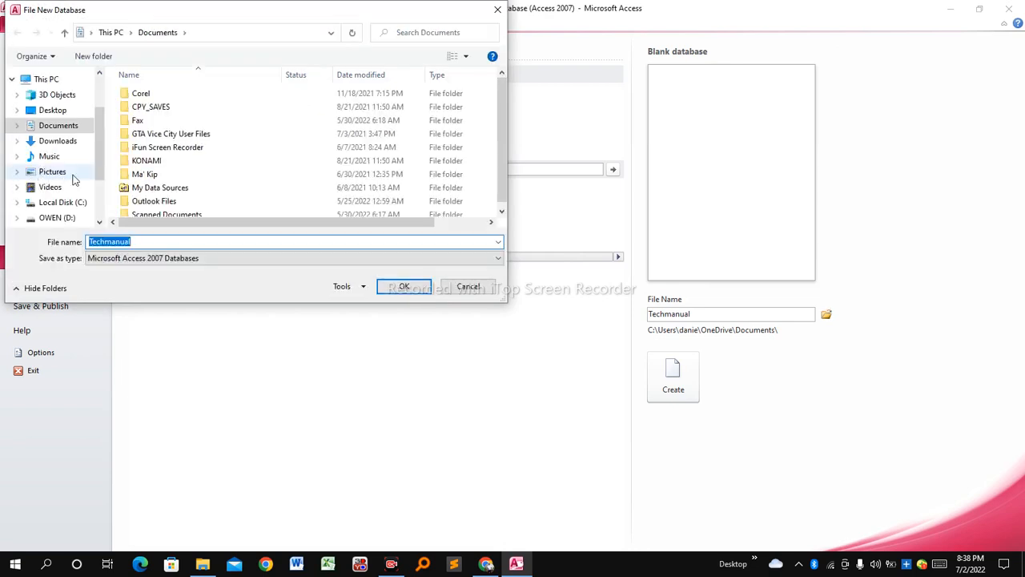
scroll(100, 189, down, 2)
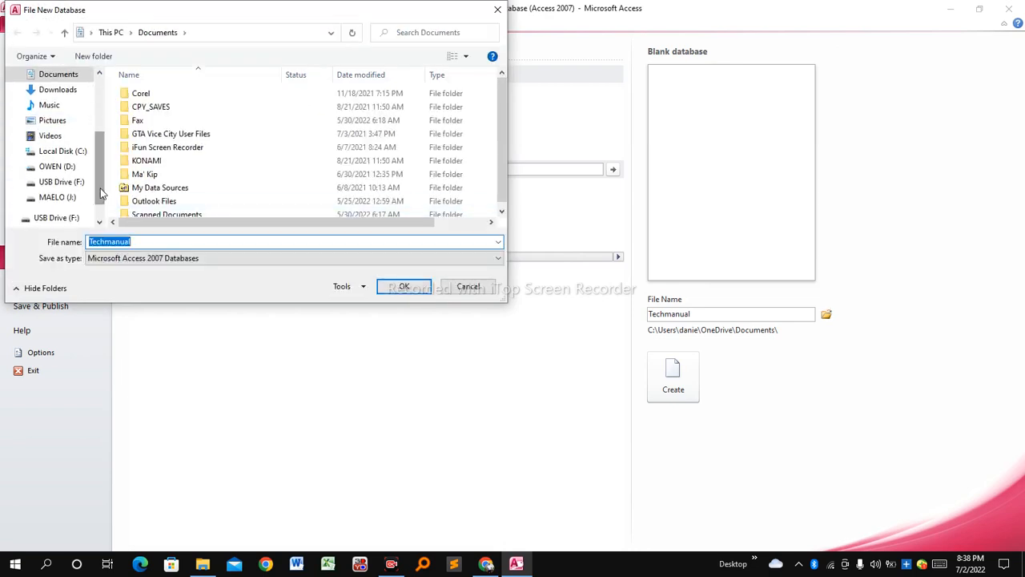
click(58, 197)
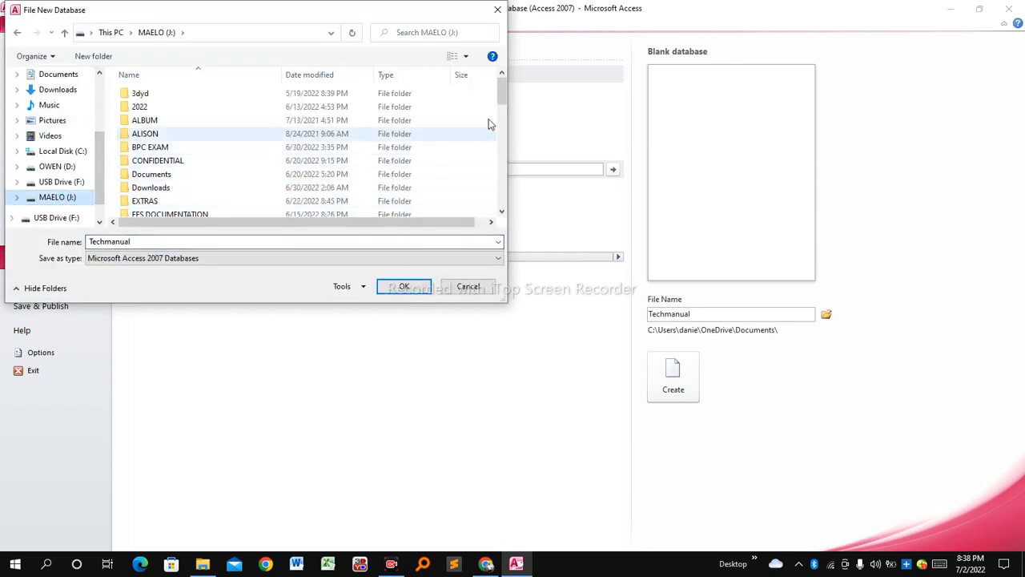
drag(500, 100, 501, 206)
click(186, 176)
click(405, 286)
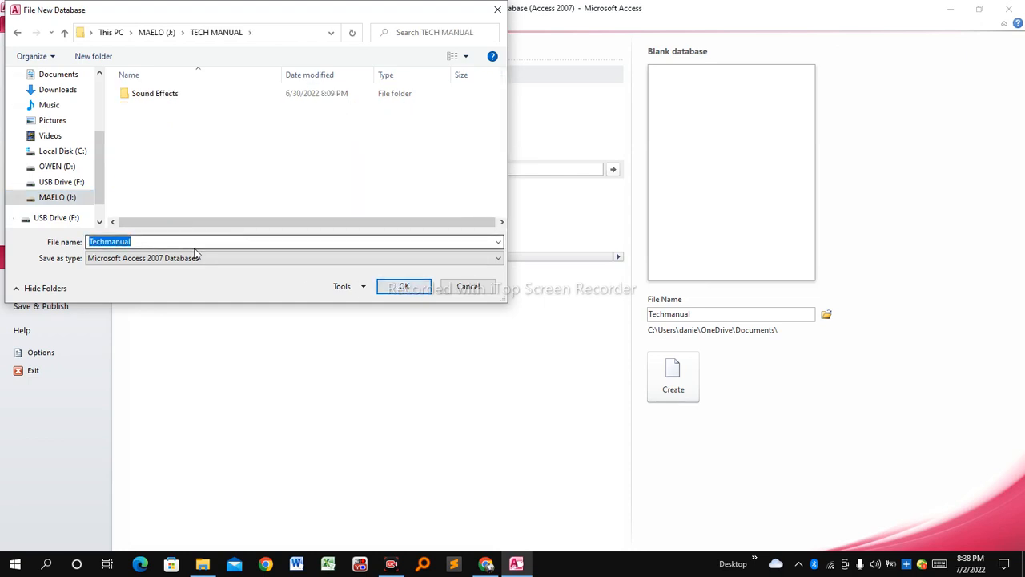
click(406, 288)
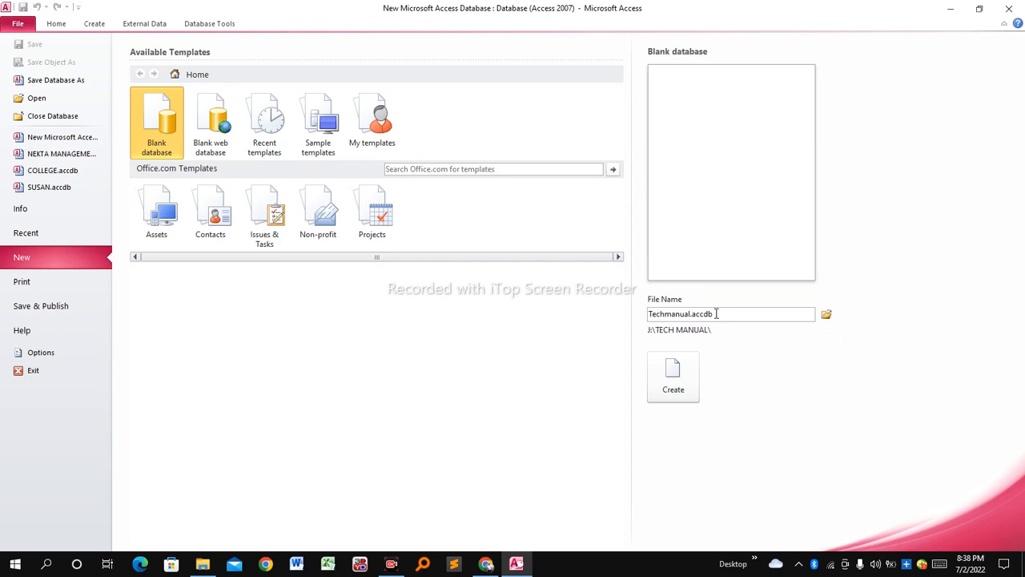
click(683, 382)
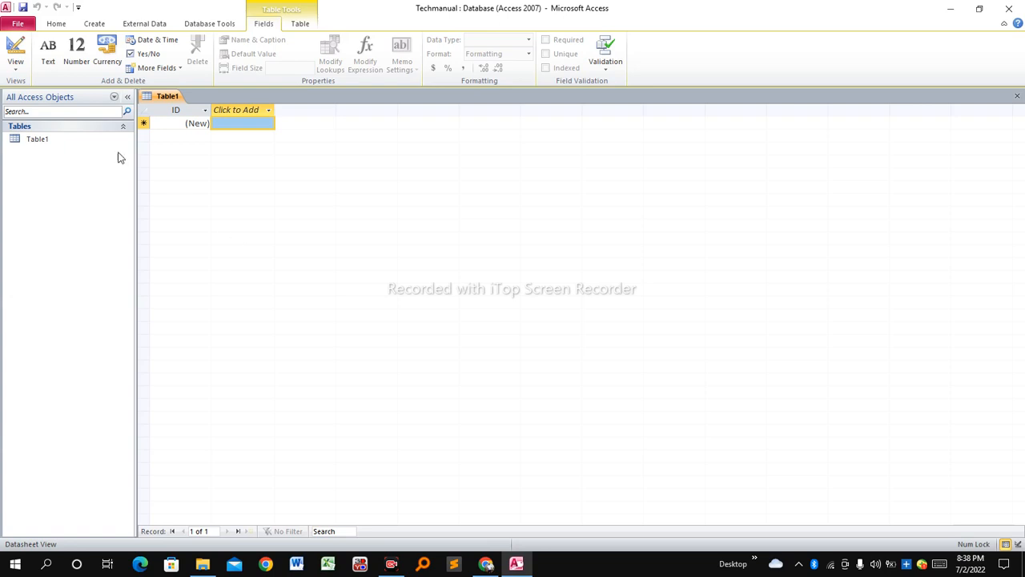
- Try to delete the default Table1 from the database objects, and close the open table
click(70, 142)
right_click(71, 142)
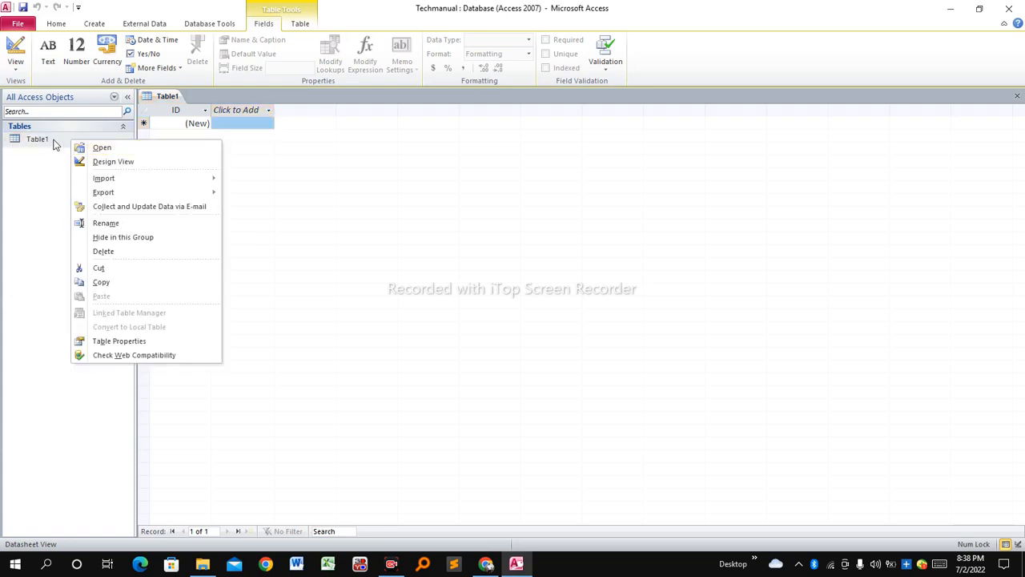
click(54, 143)
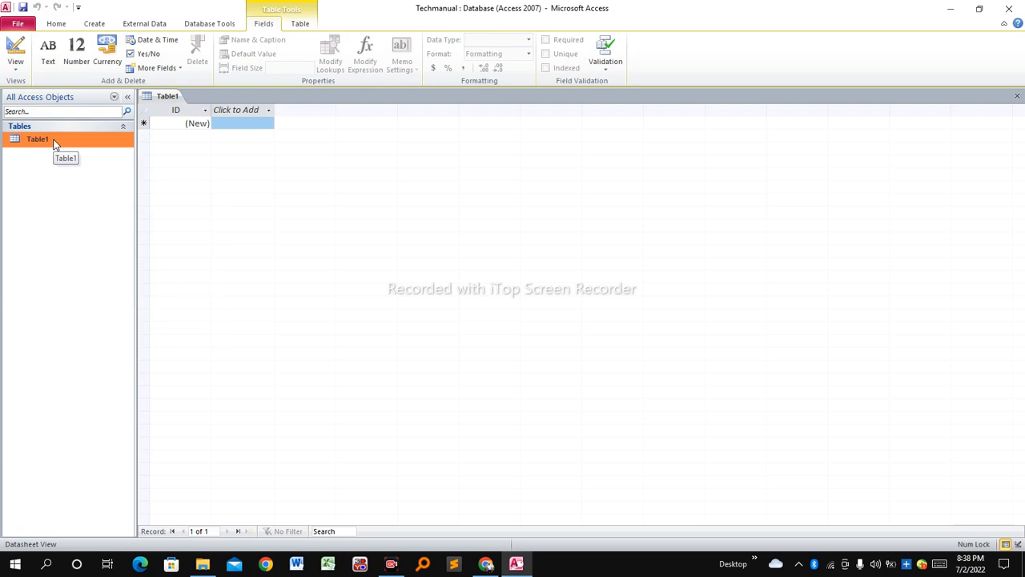
right_click(55, 142)
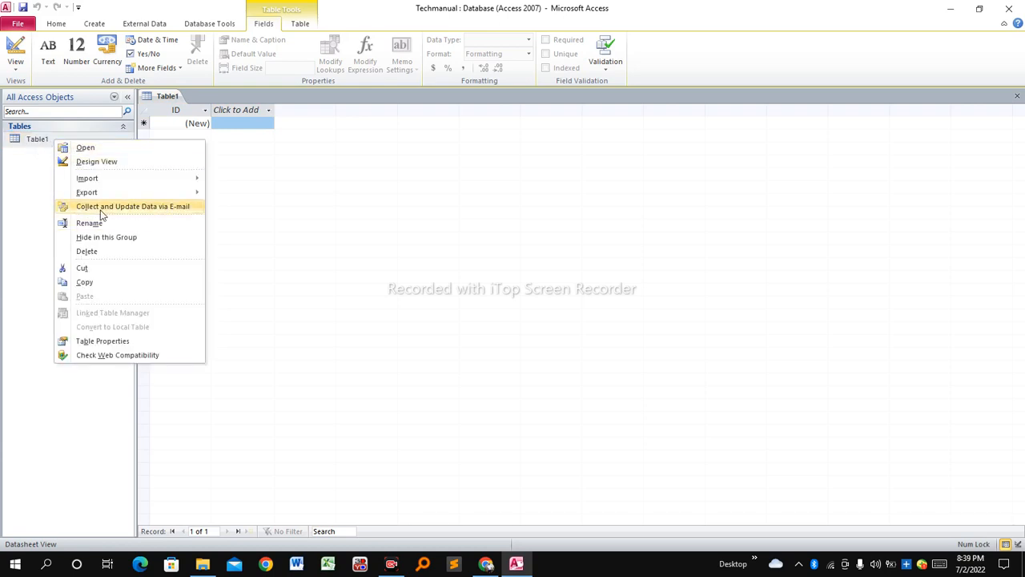
click(88, 252)
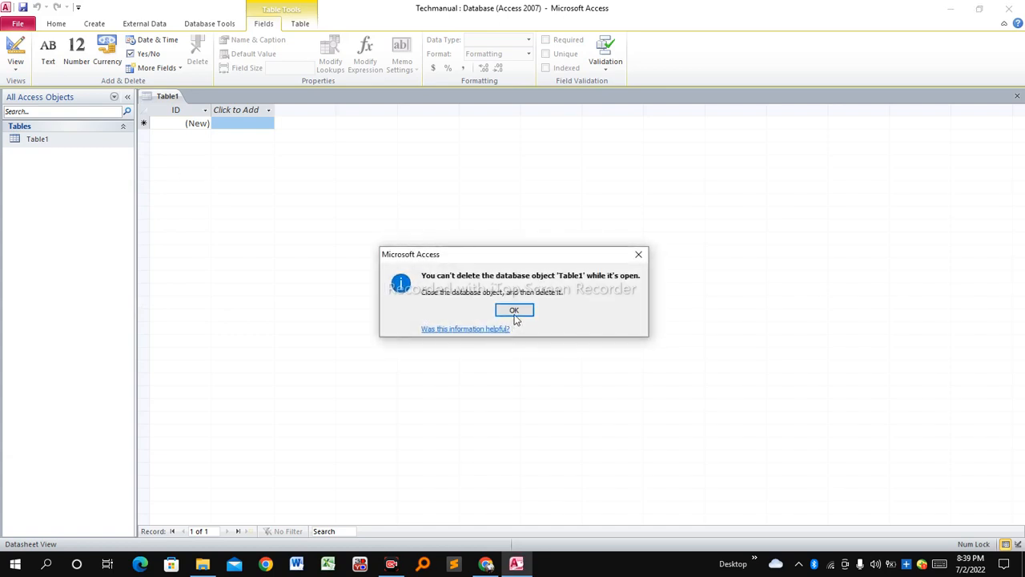
click(514, 310)
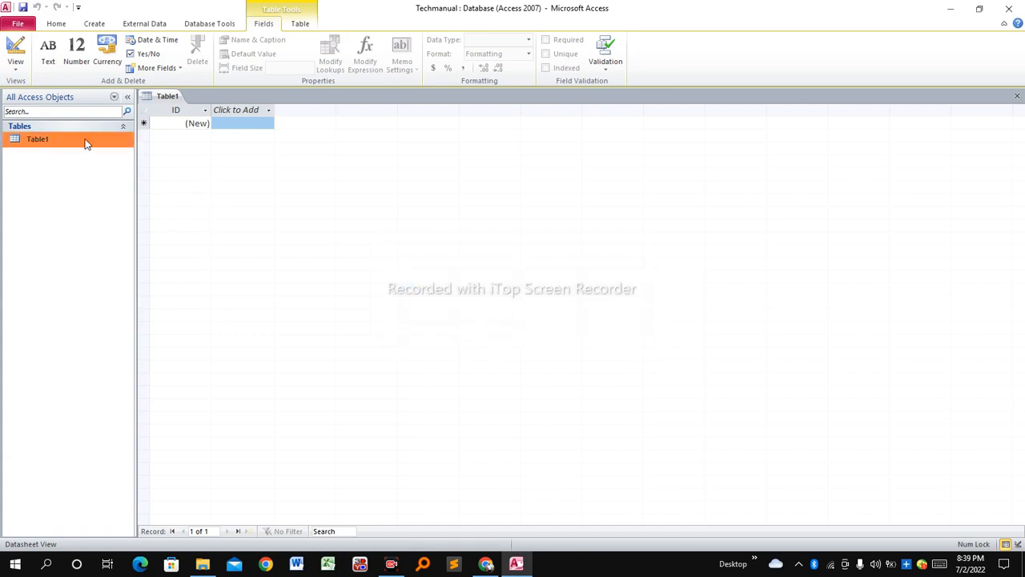
right_click(177, 96)
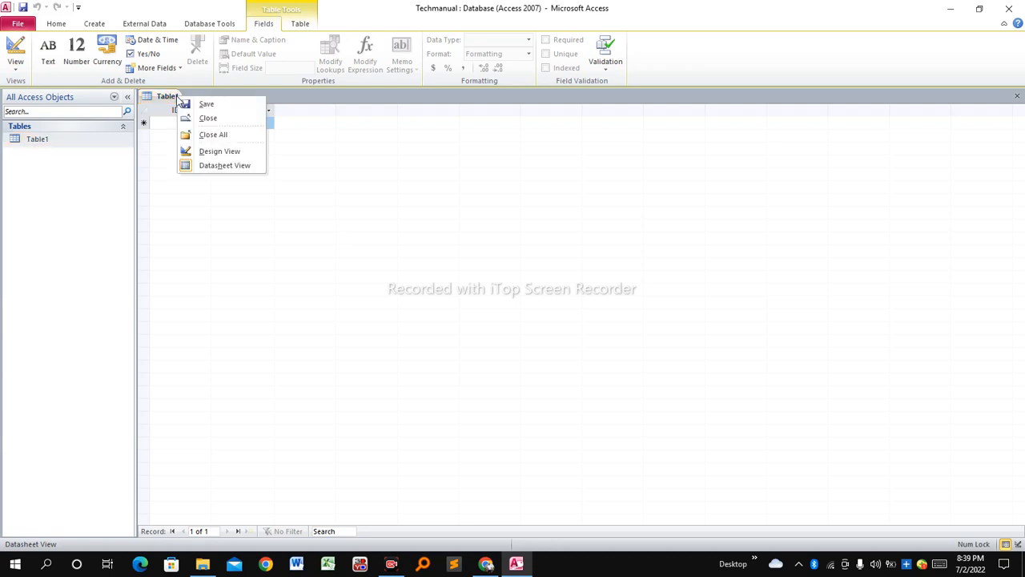
click(208, 117)
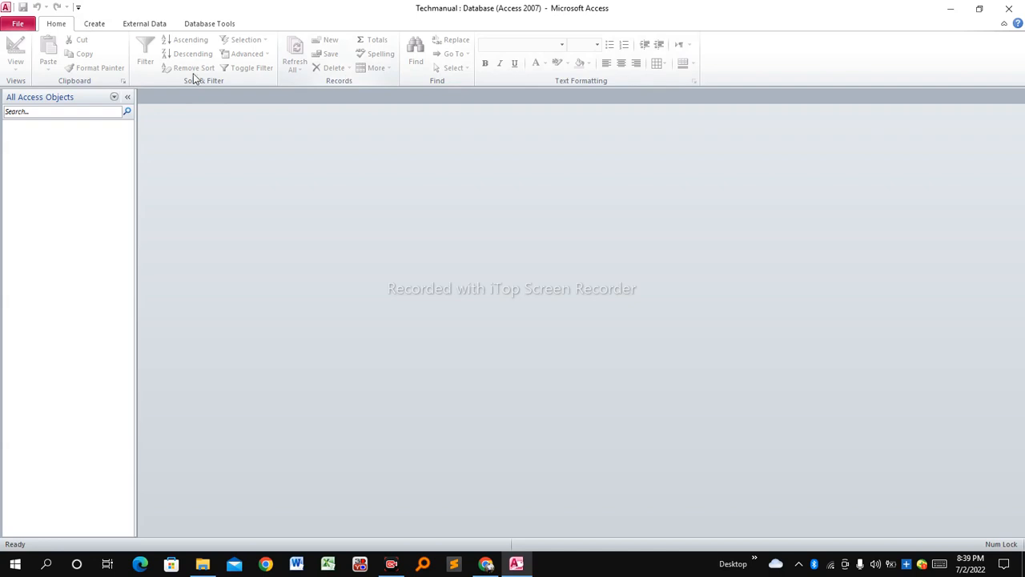
- Examine the commands available for managing the file, editing records, creating objects, exchanging external data and using database tools
click(89, 28)
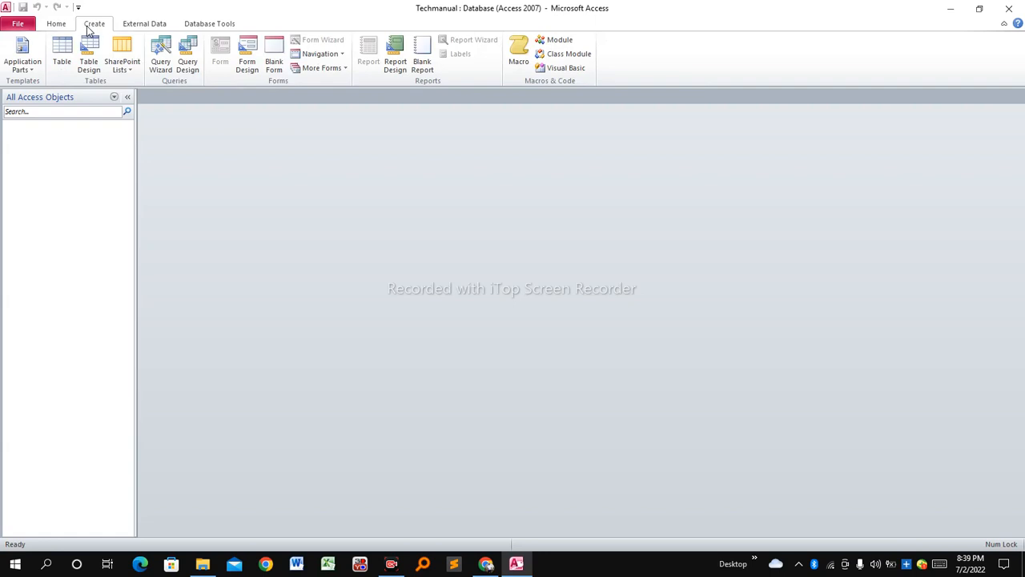
click(59, 30)
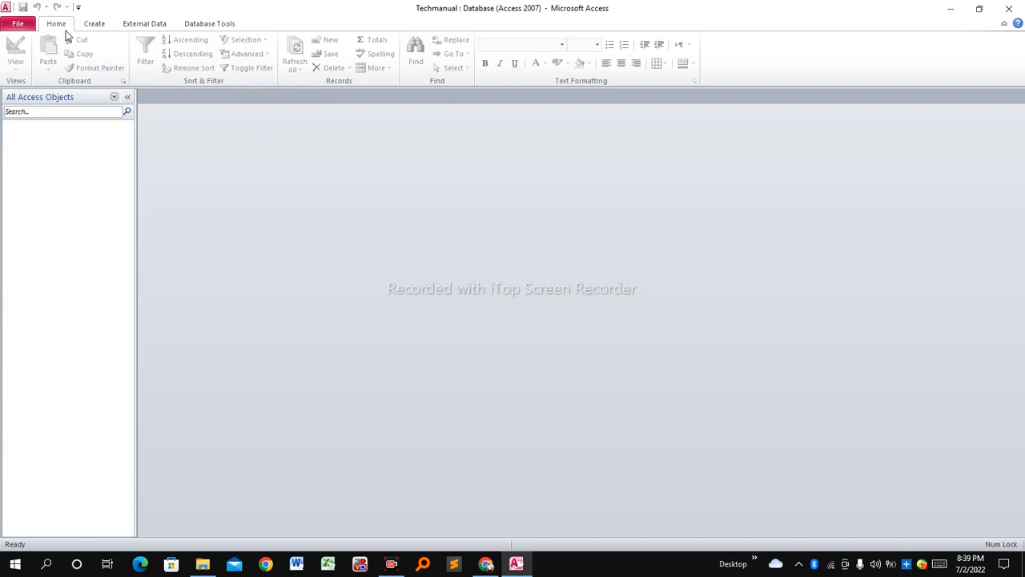
click(16, 25)
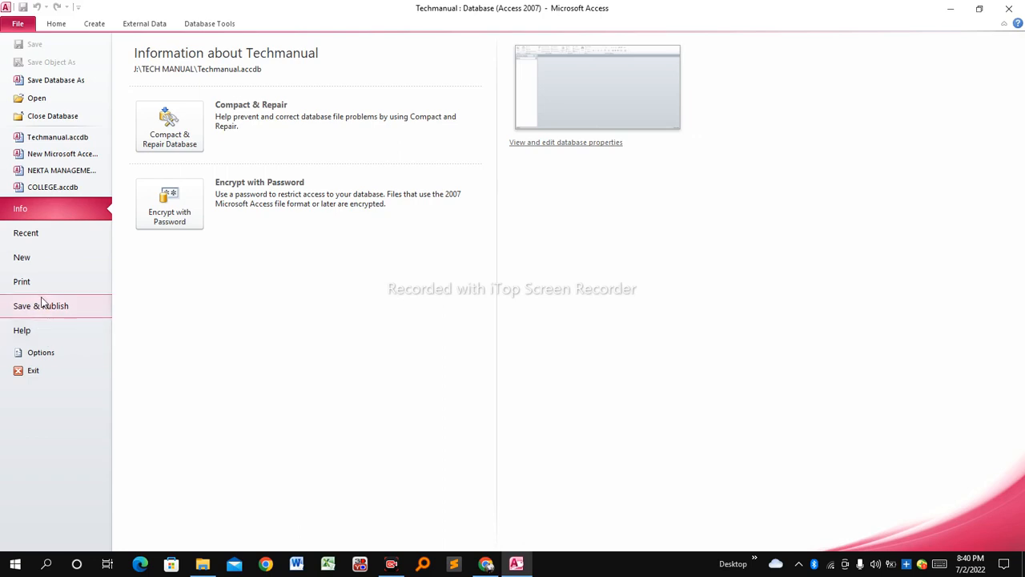
click(49, 29)
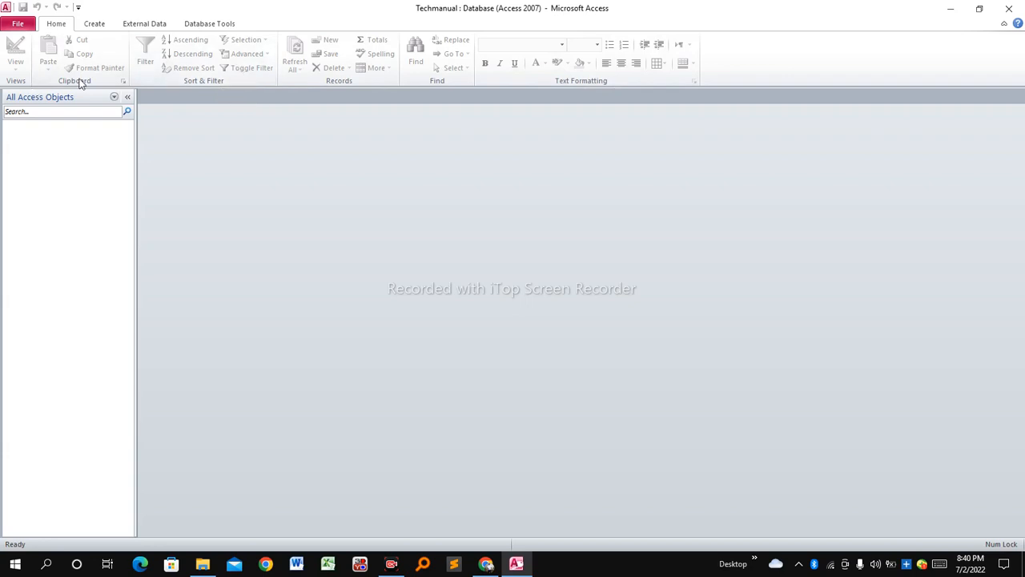
click(93, 25)
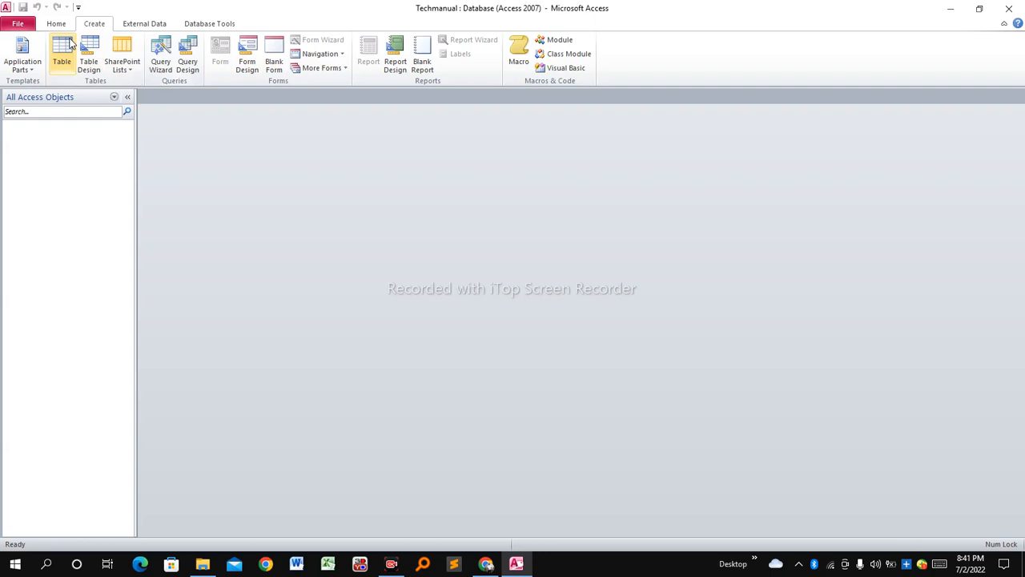
click(128, 25)
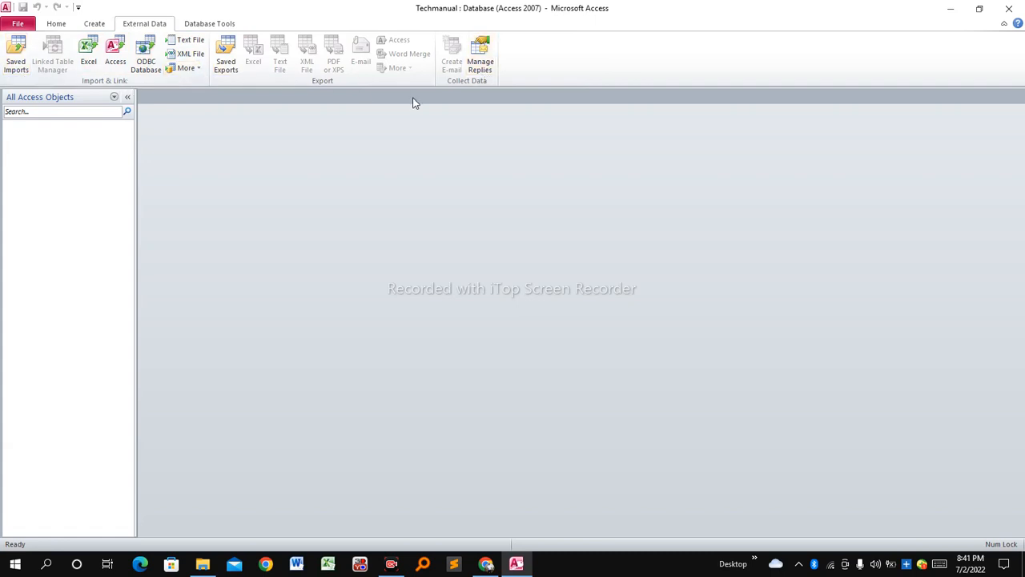
click(207, 25)
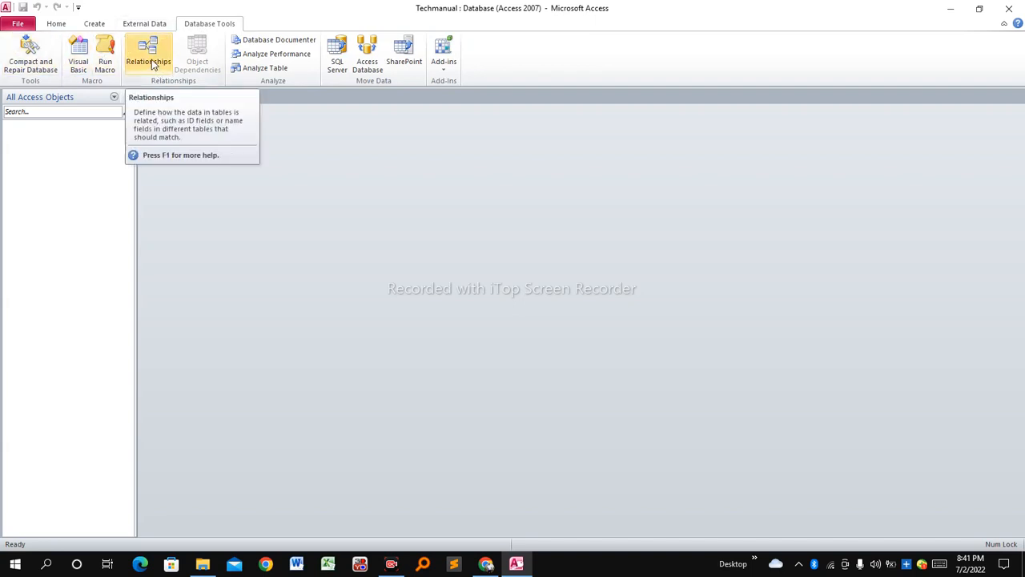
- Create a new table and switch it to Design View, saving it as CARS TABLE
click(92, 23)
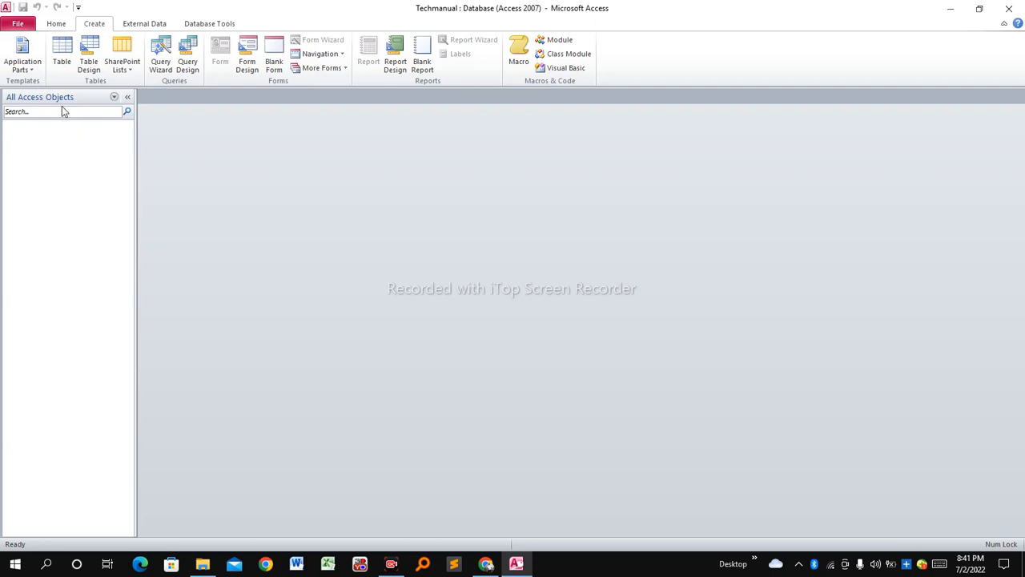
click(67, 64)
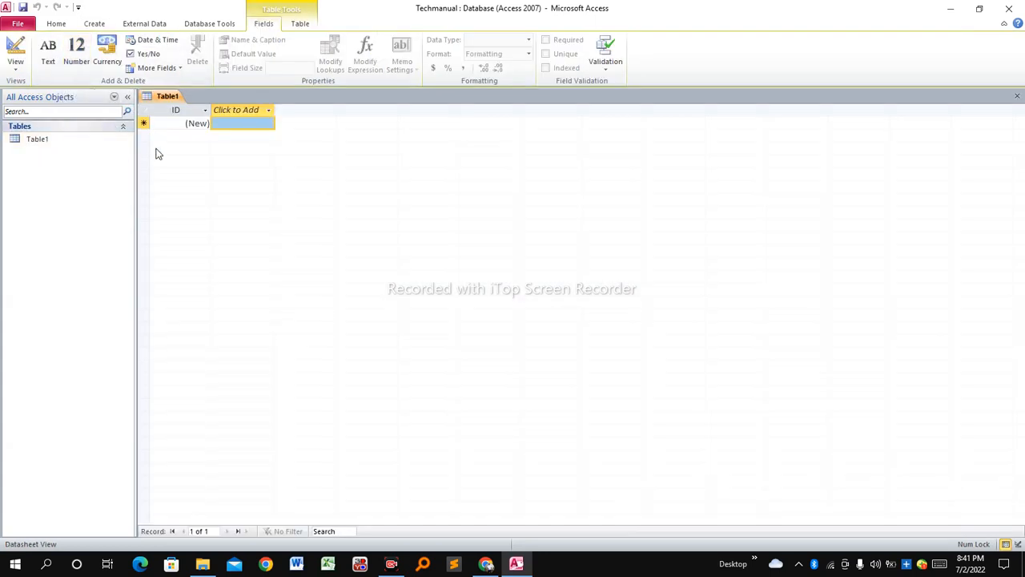
right_click(165, 100)
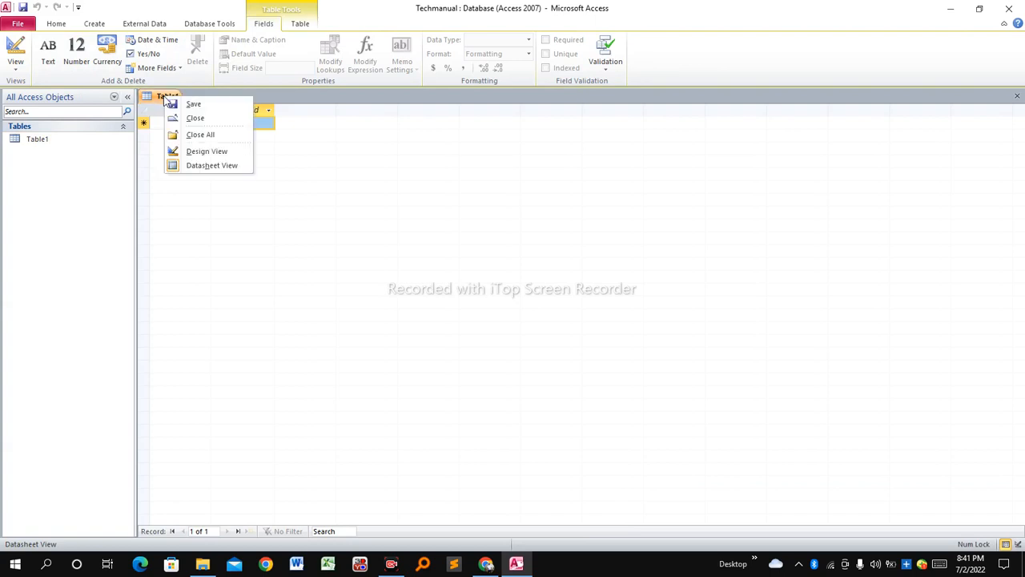
click(215, 152)
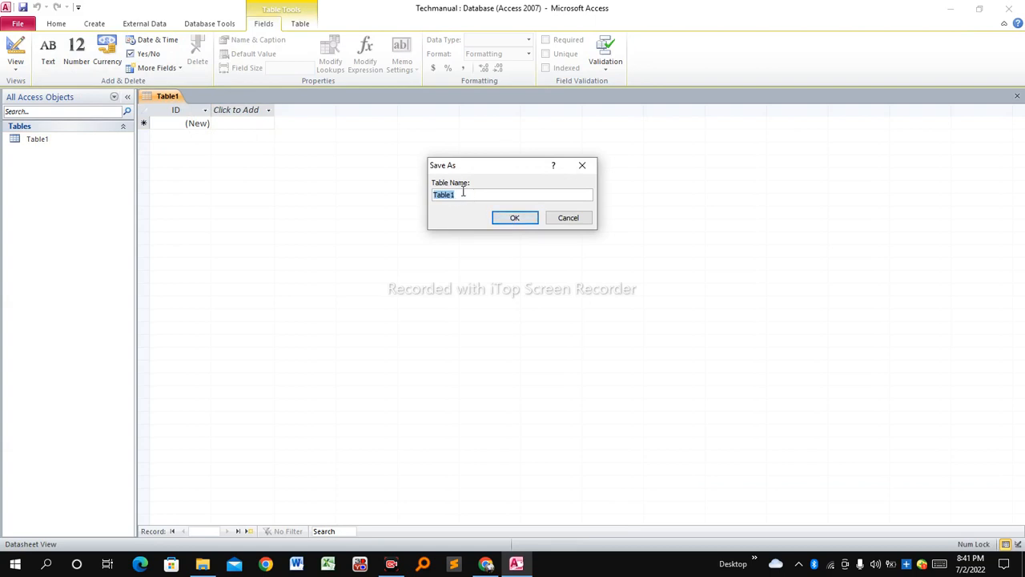
key(Caps_Lock)
text(CART)
key(BackSpace)
text(S)
text(T)
text( TA)
text(BLW)
key(BackSpace)
text(E)
click(514, 218)
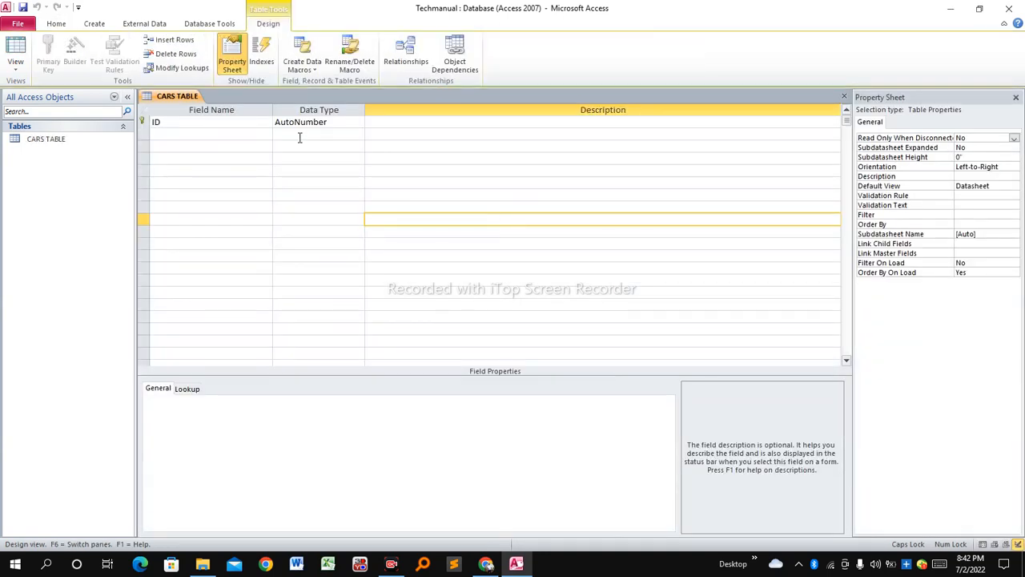
click(189, 133)
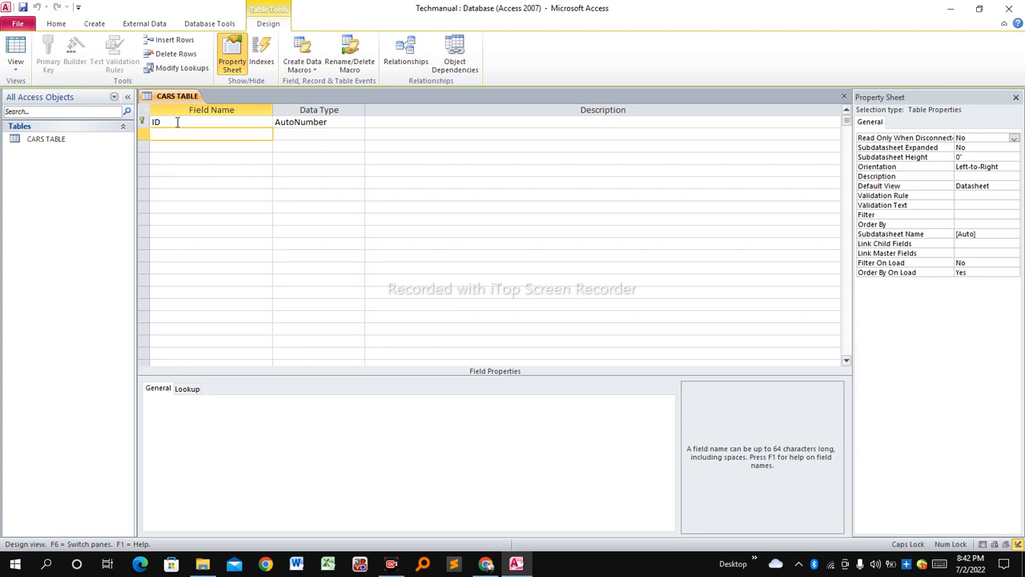
click(177, 122)
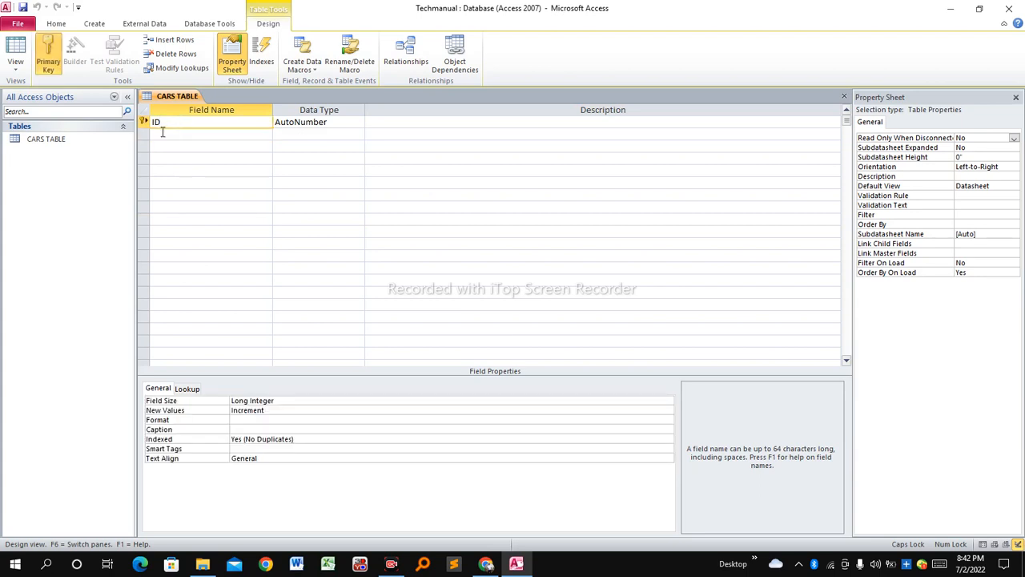
click(161, 132)
click(156, 123)
key(Down)
click(157, 122)
click(169, 132)
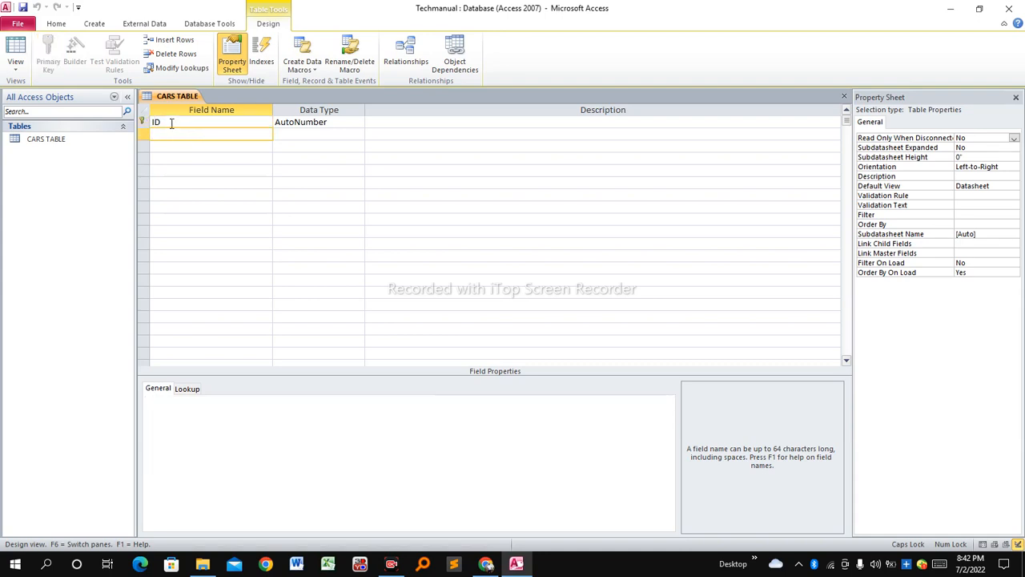
- Remove the primary key from the ID field of CARS TABLE and redefine it as a Text field named CARREGNO
click(170, 123)
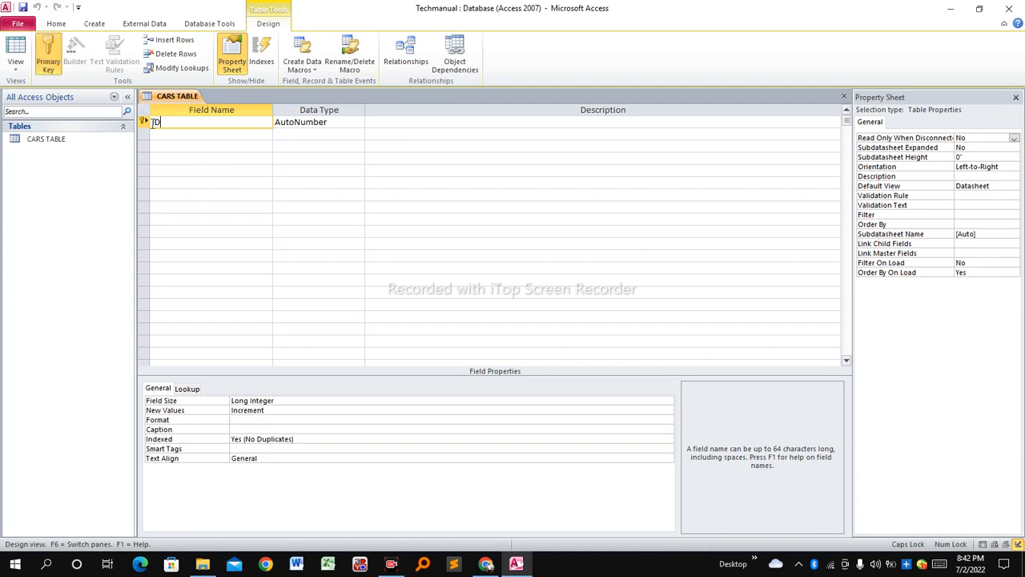
click(48, 55)
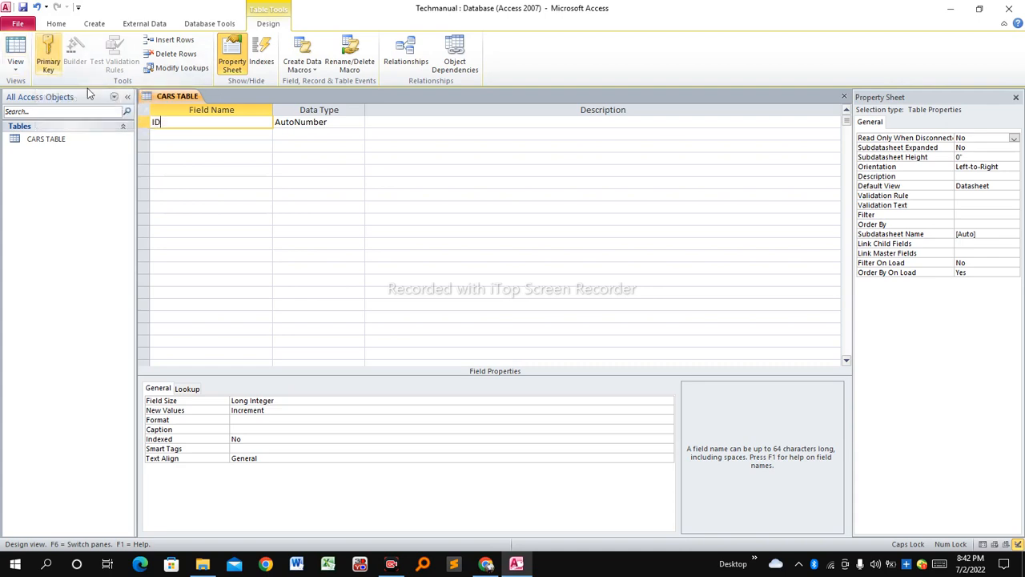
key(BackSpace)
key(BackSpace)
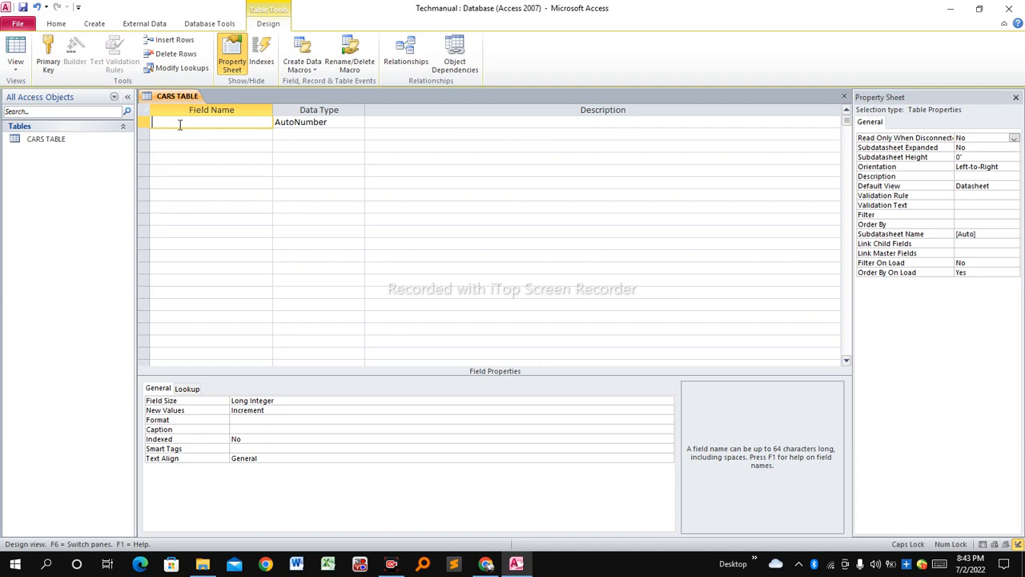
text(CARREGNO)
click(295, 122)
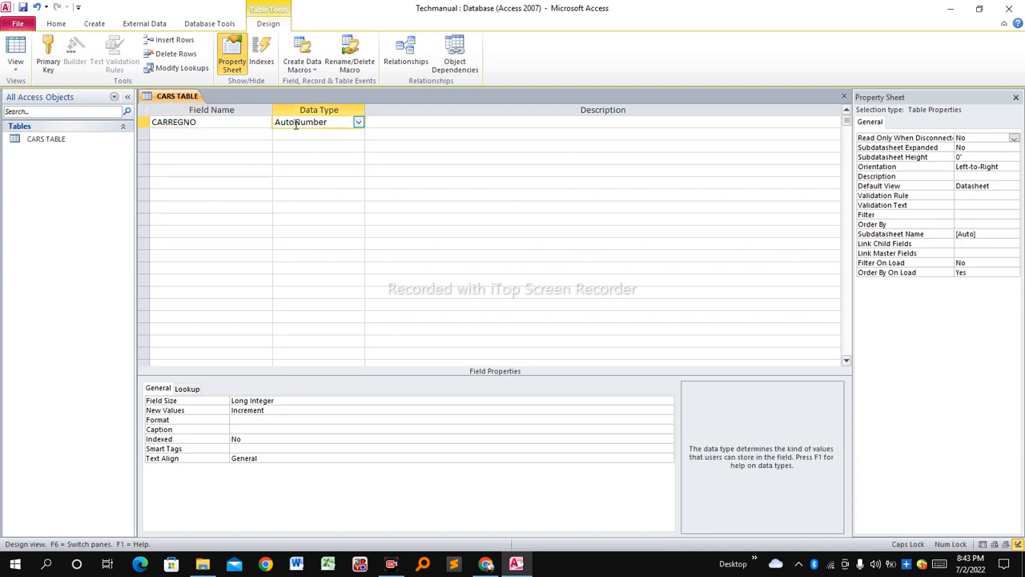
click(358, 122)
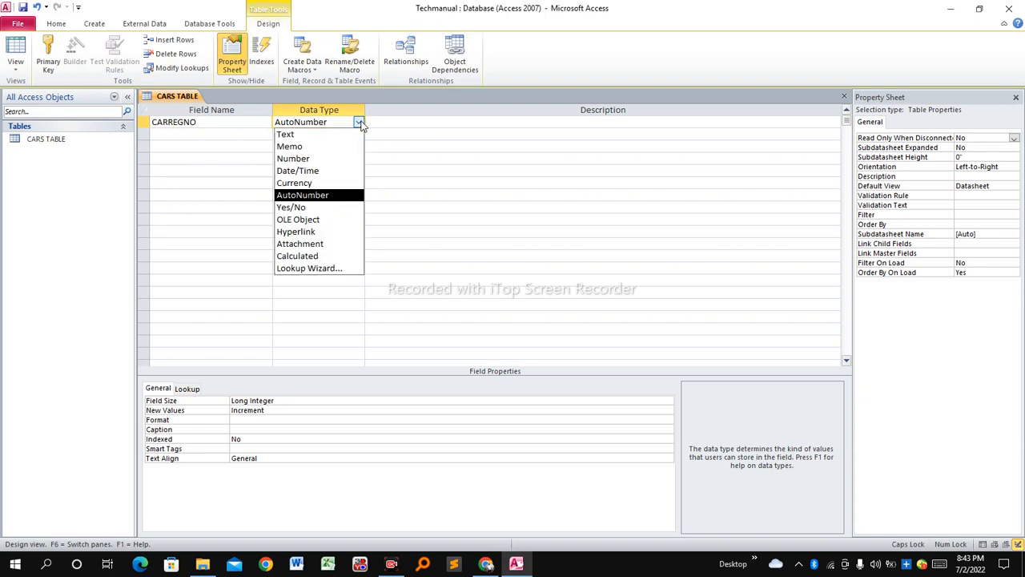
click(294, 135)
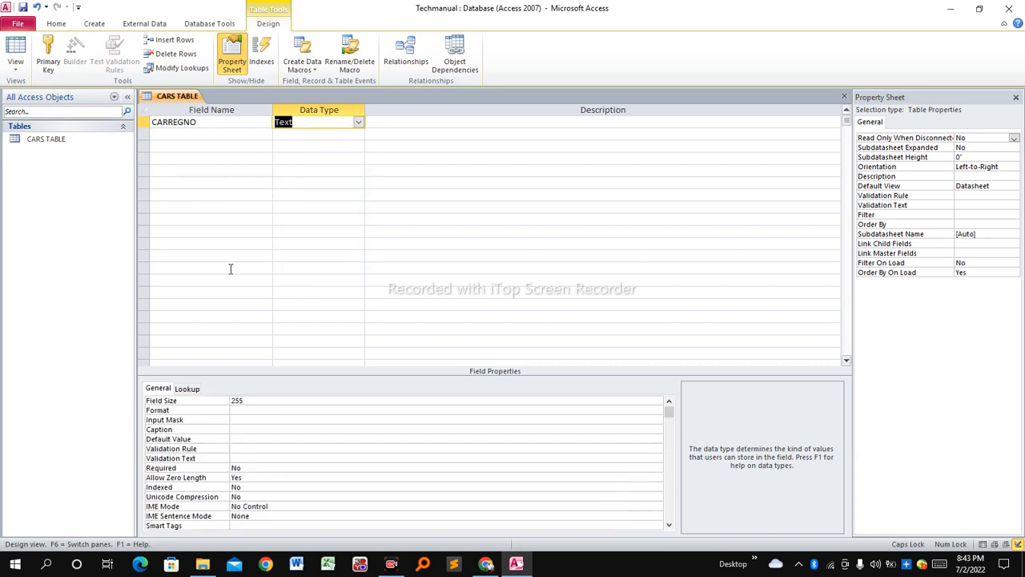
- Add a second field named CAROWNER with the Text data type below CARREGNO
click(205, 136)
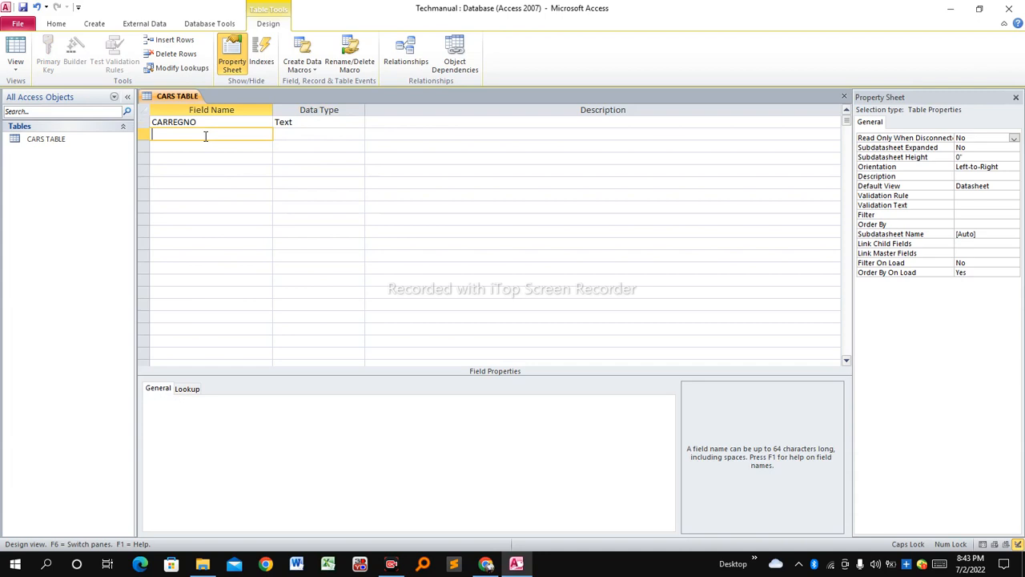
text(CAROWNER)
click(293, 132)
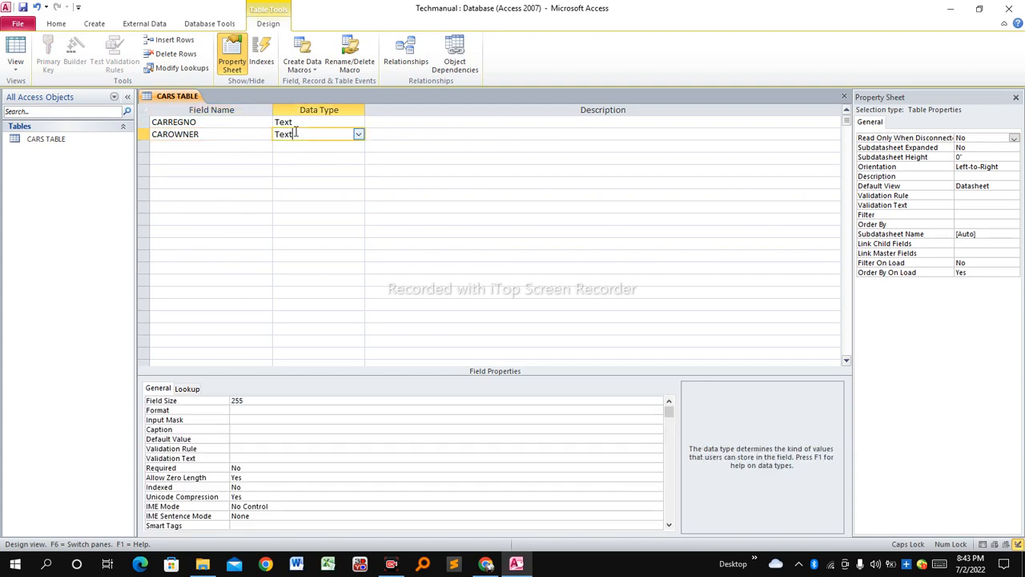
click(358, 136)
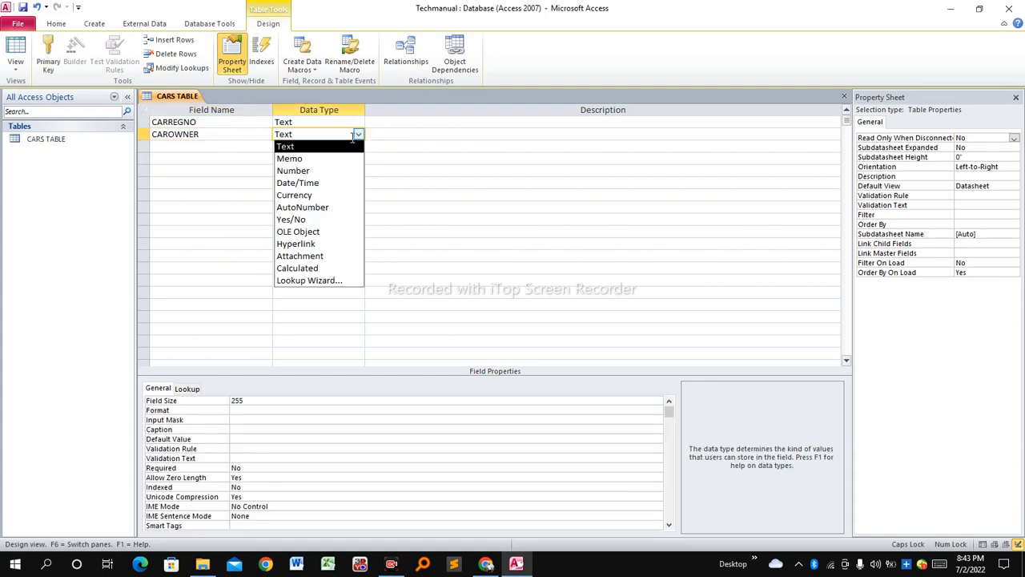
click(300, 147)
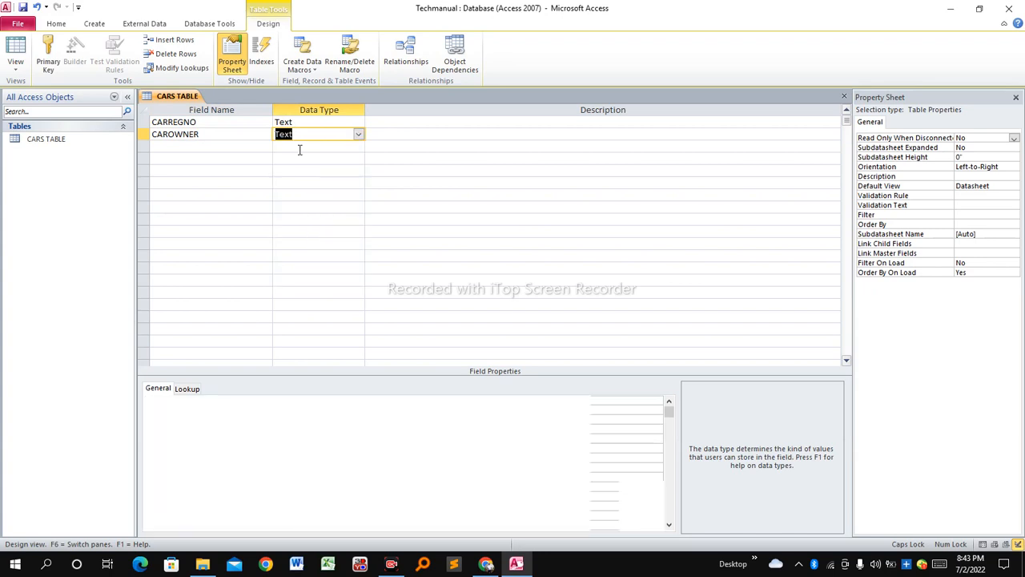
click(231, 142)
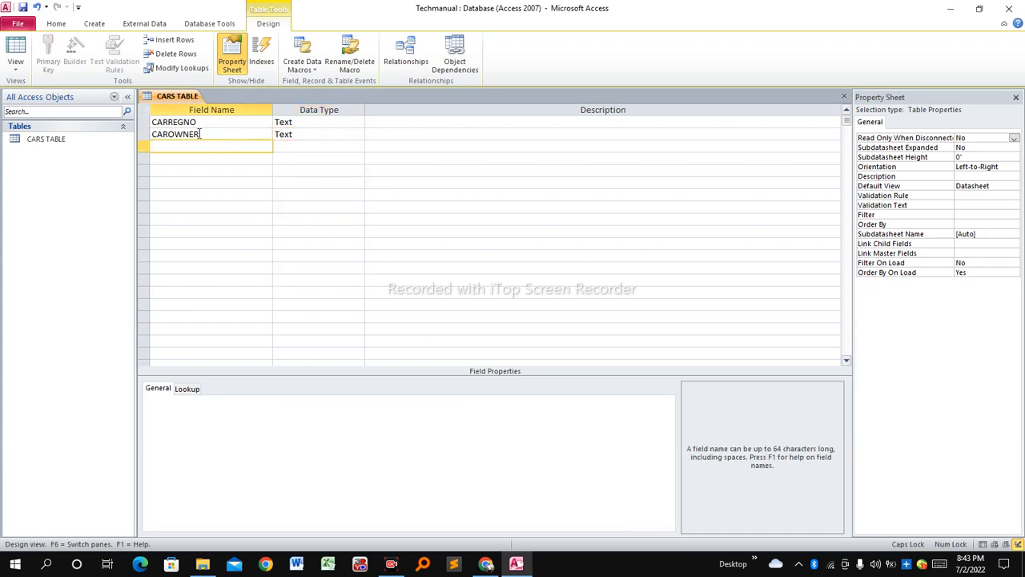
- Save the design of CARS TABLE and close the table
right_click(175, 97)
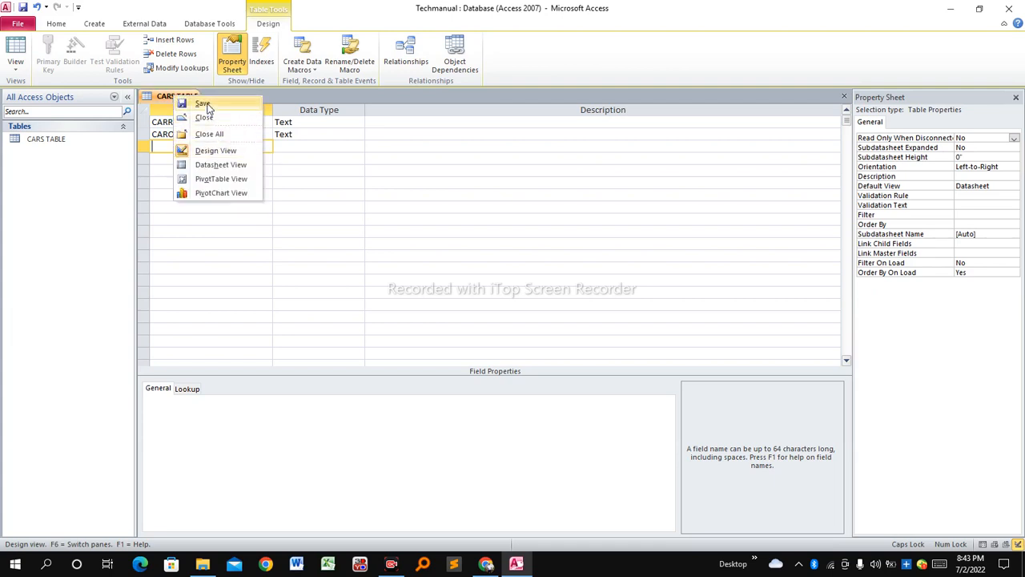
click(179, 100)
right_click(179, 99)
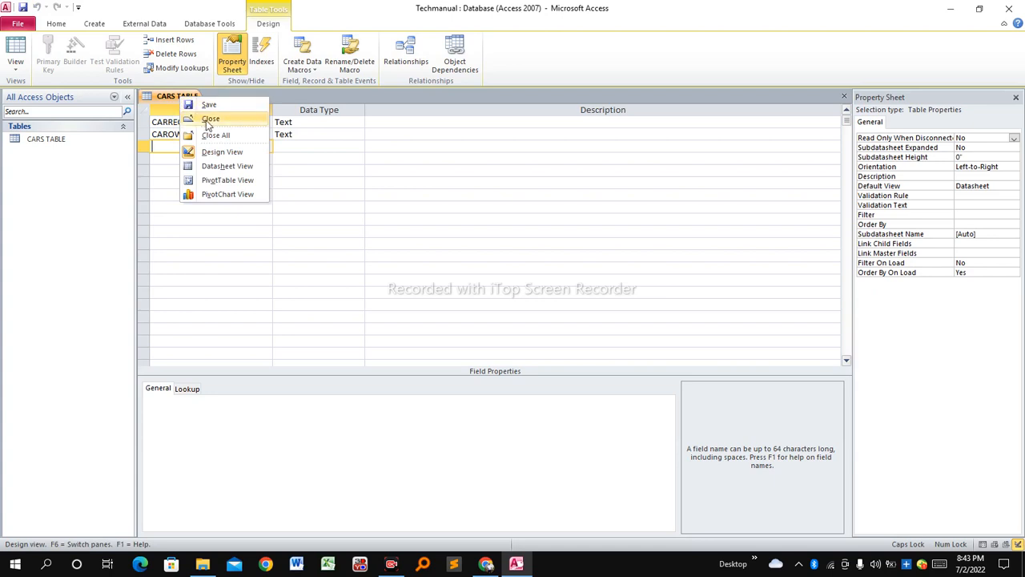
click(209, 120)
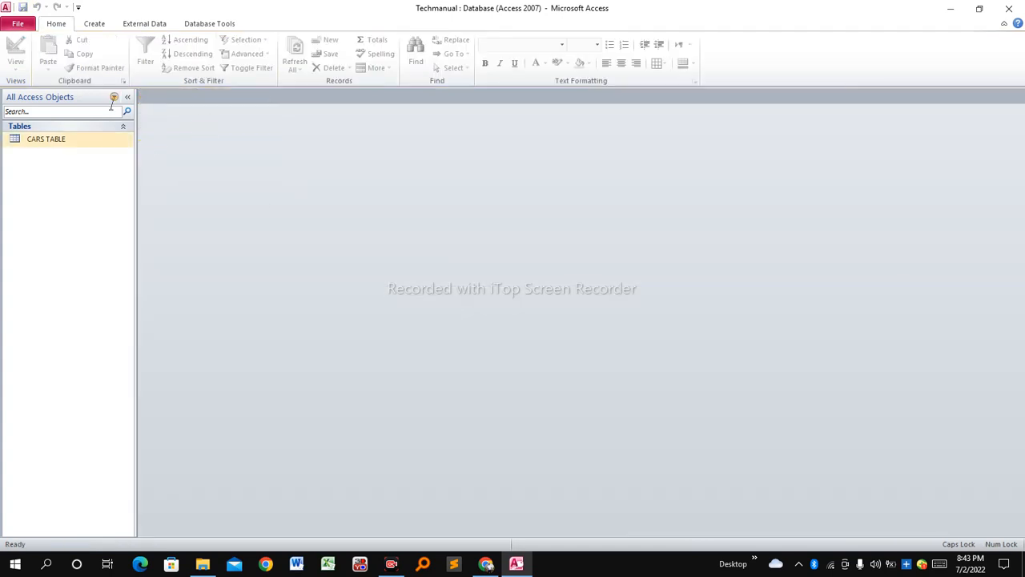
- Create another new table and switch it to Design View, saving it as OFFENCE TABLE
click(96, 25)
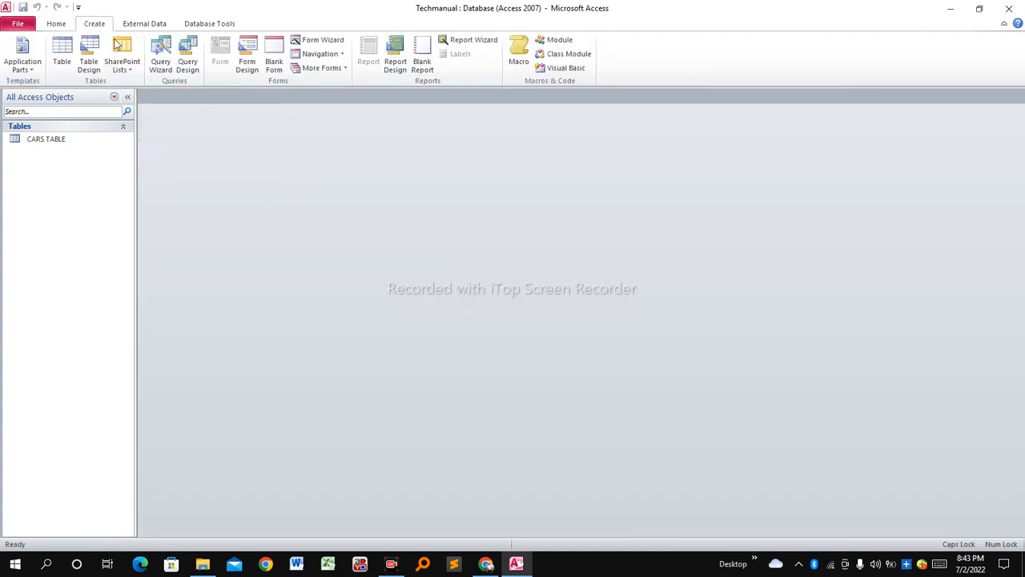
click(62, 49)
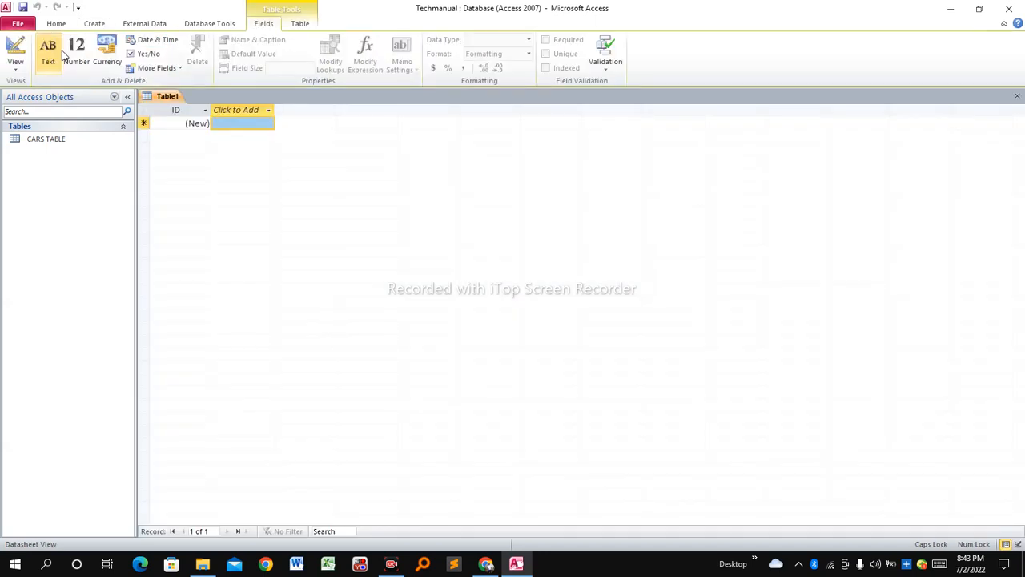
right_click(156, 98)
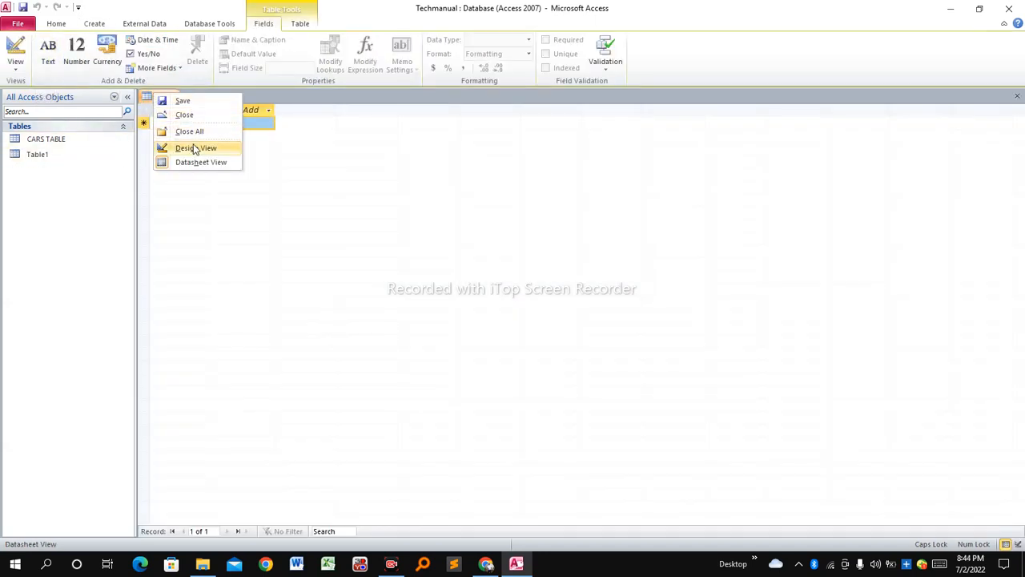
click(191, 149)
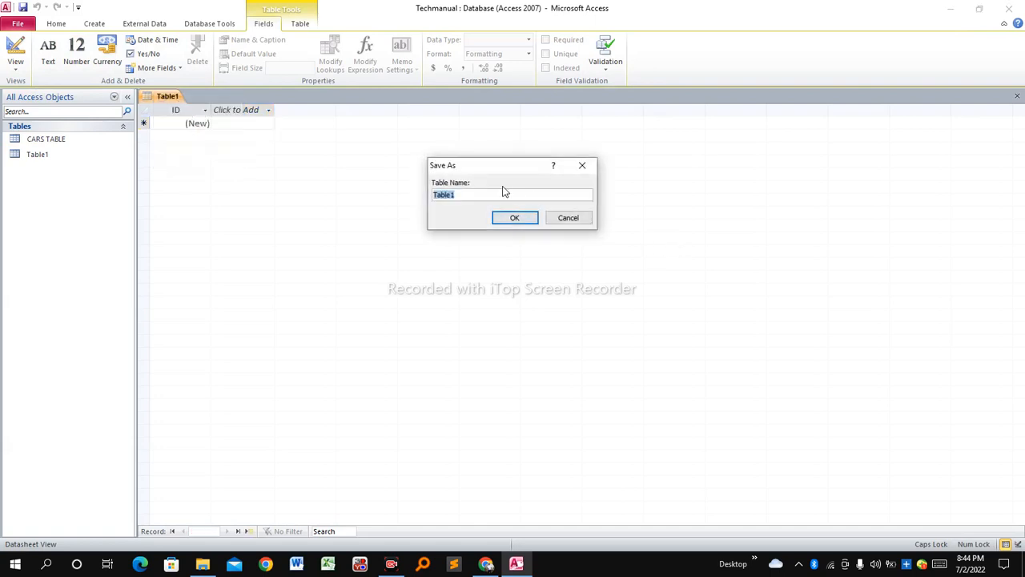
text(OFFENCE TABLW)
key(BackSpace)
text(E)
click(520, 218)
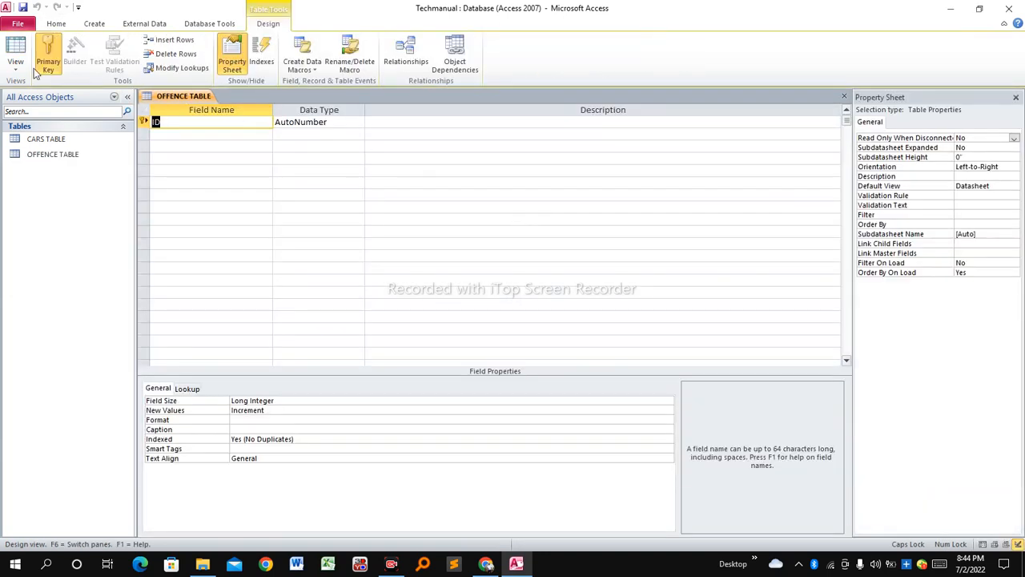
- Remove the primary key from the ID field of OFFENCE TABLE and redefine it as a Number field named OFFENCEID
click(47, 54)
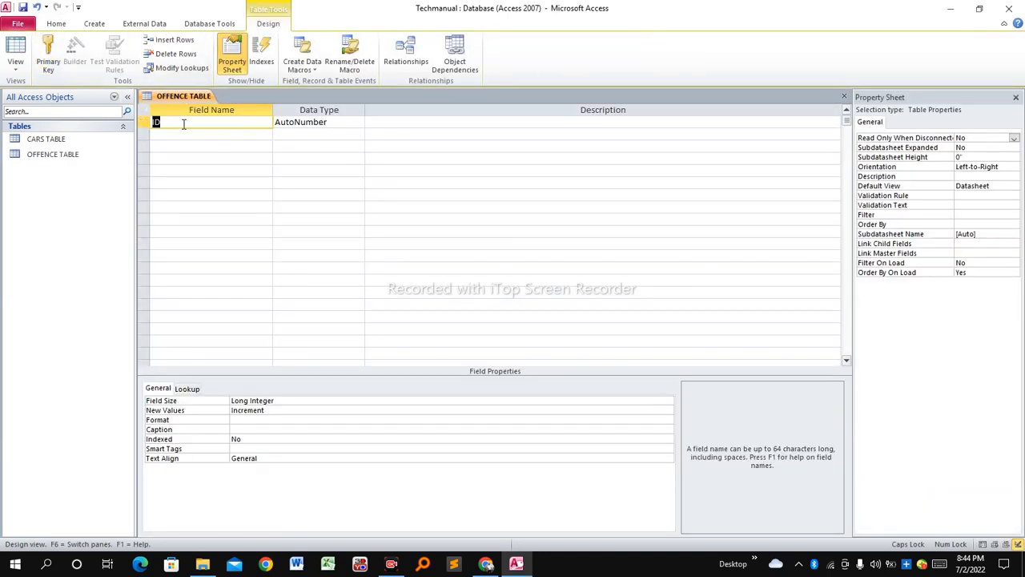
text(OFFENCEID)
key(Tab)
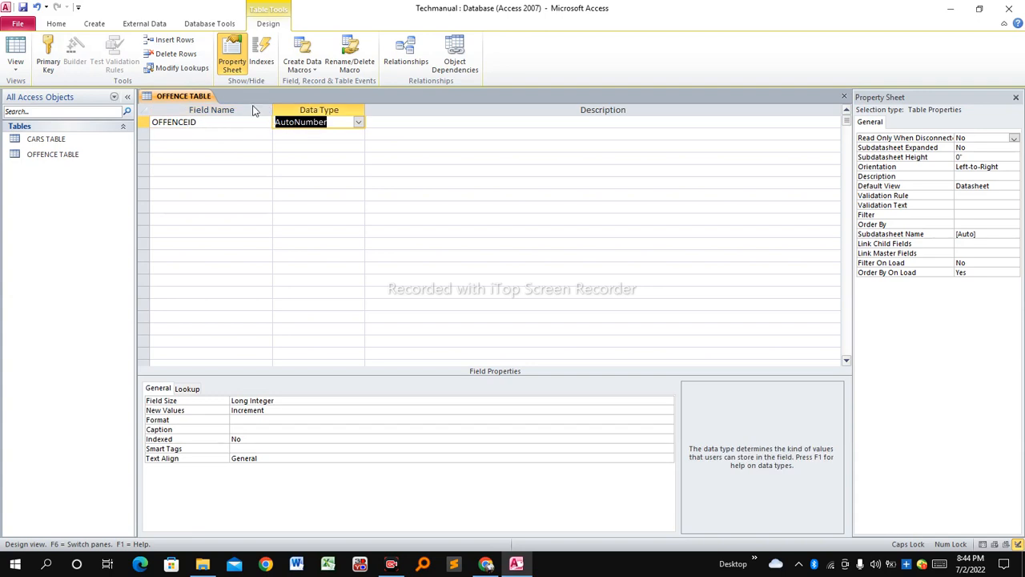
click(358, 123)
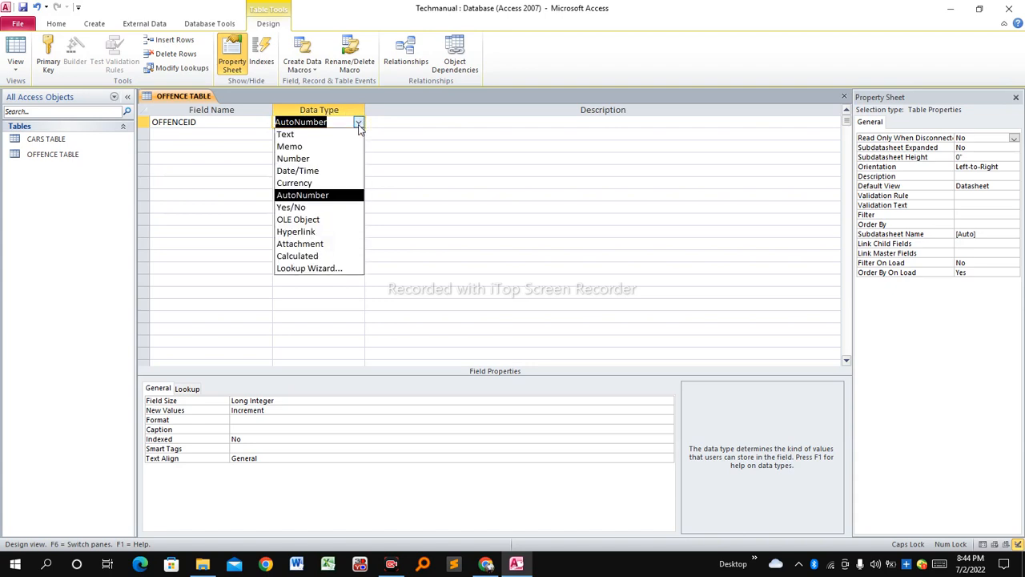
click(313, 159)
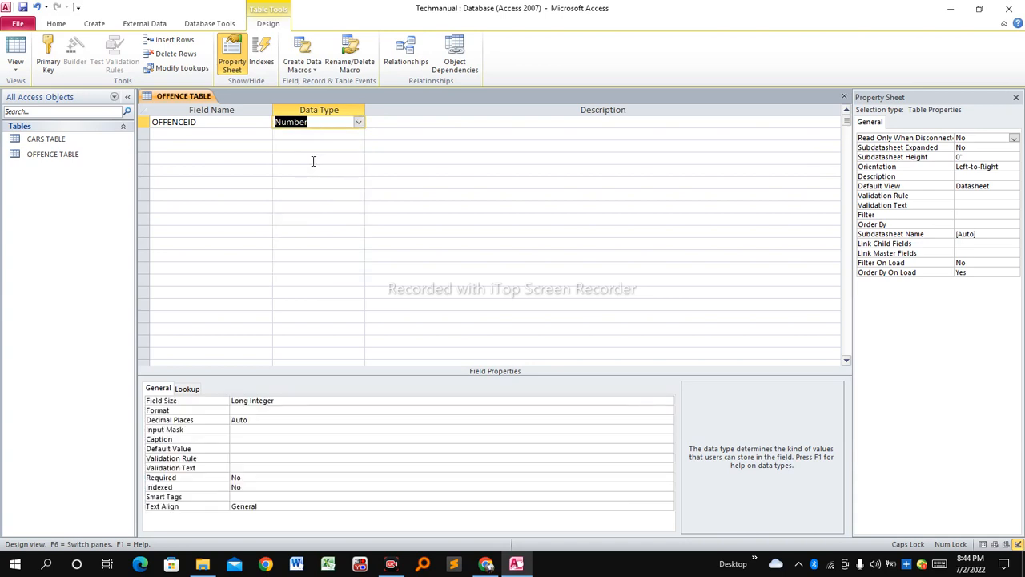
- Add a field named CHARGESNAME with the Text data type below OFFENCEID
click(251, 135)
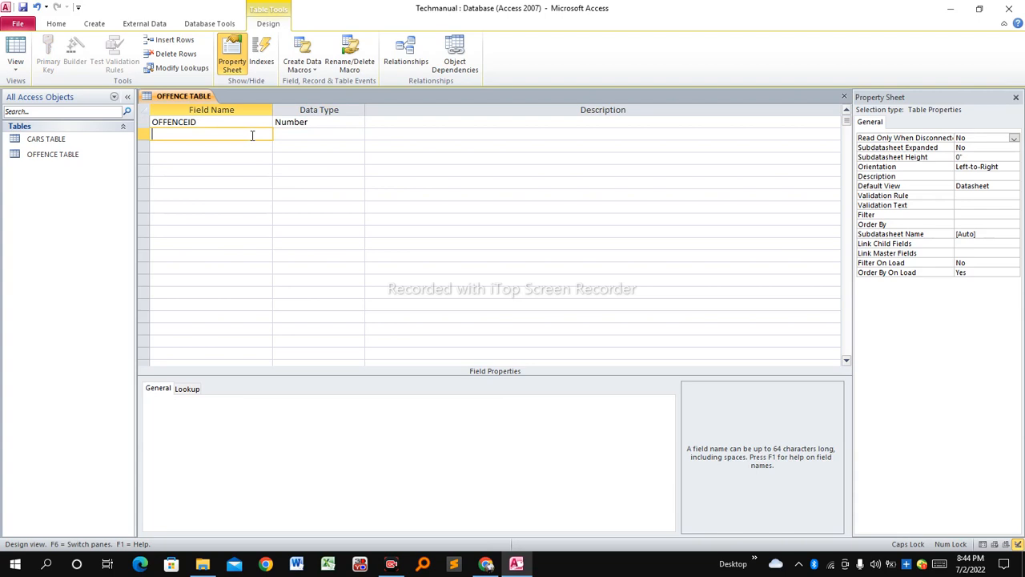
text(CHARGESNAME)
key(Tab)
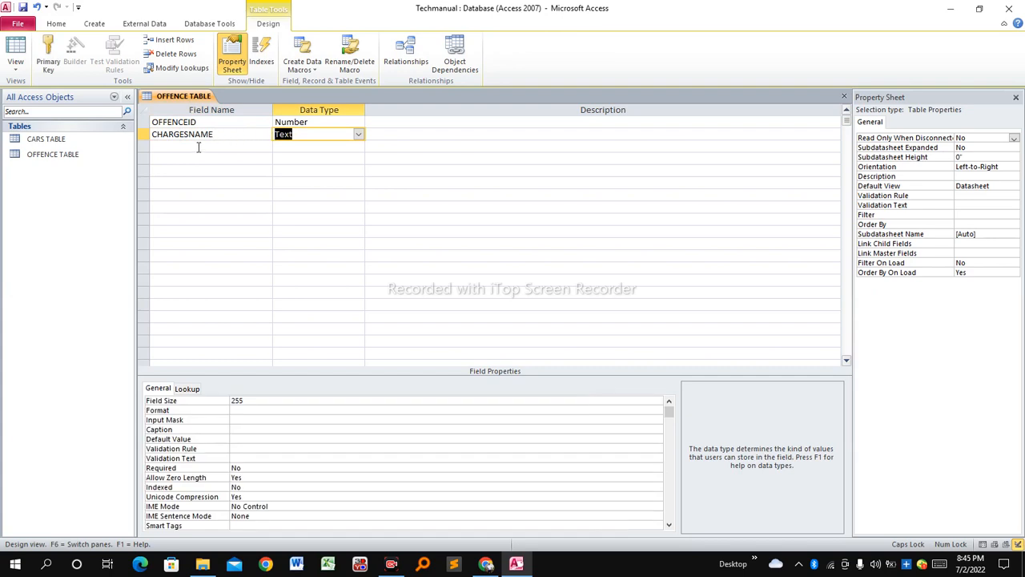
click(359, 134)
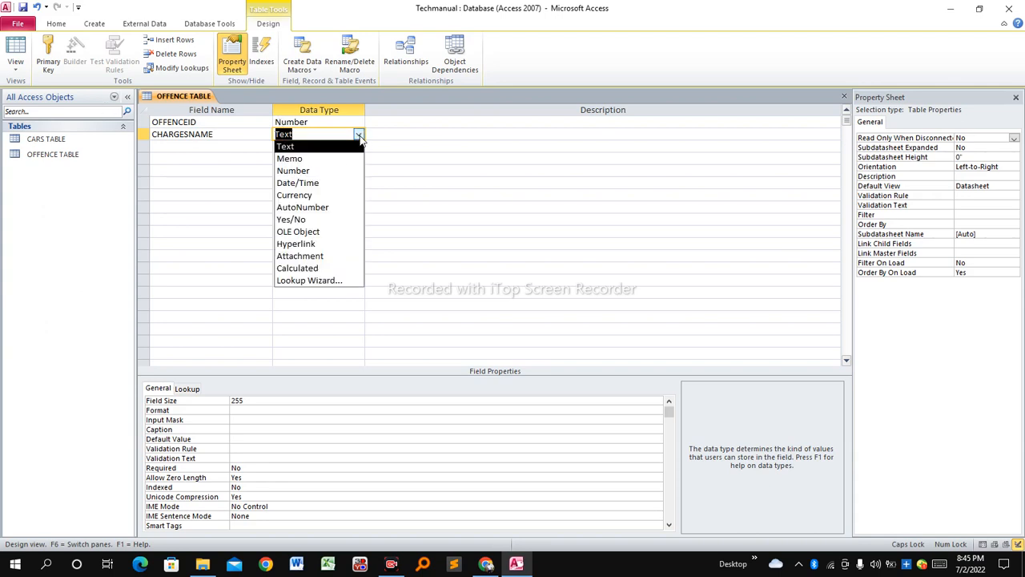
click(291, 147)
- Add a third field named FINE with the Currency data type to OFFENCE TABLE
click(206, 147)
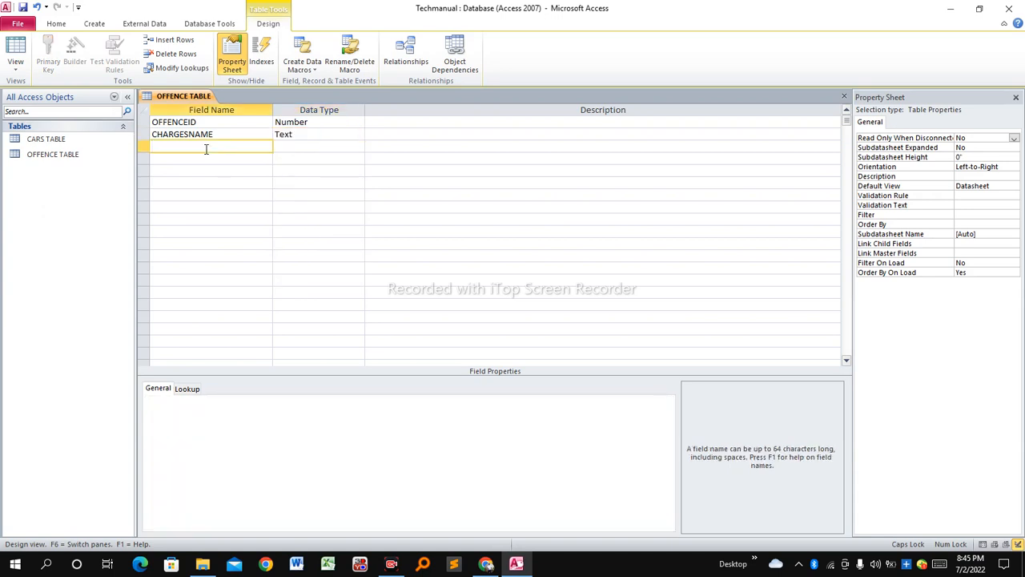
text(FINE)
click(292, 147)
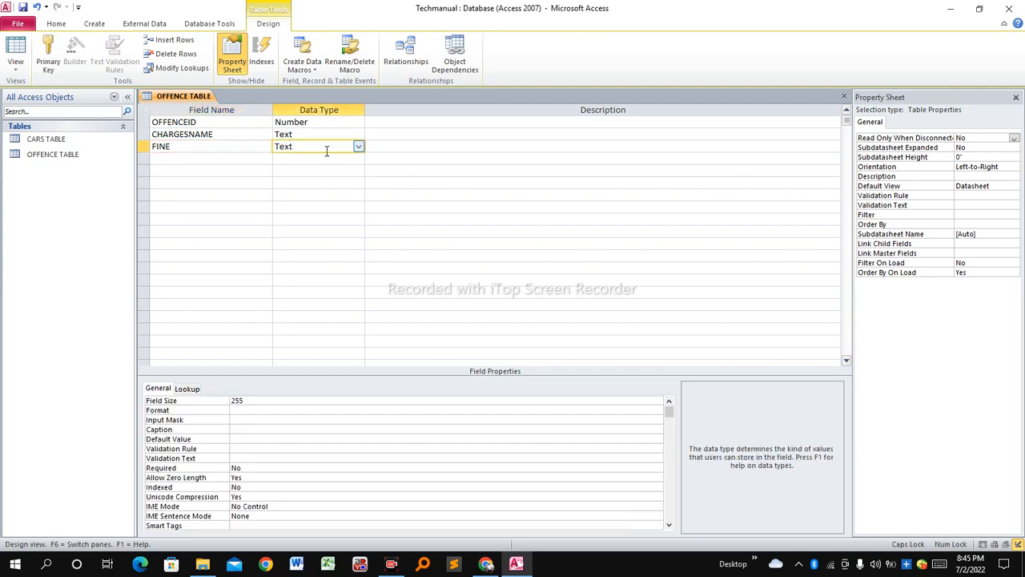
click(359, 148)
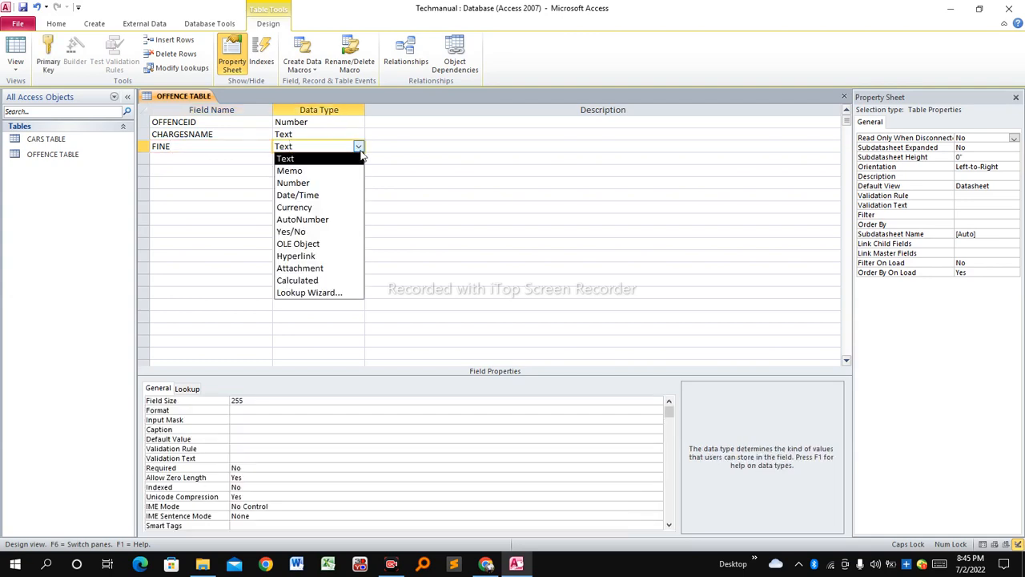
click(290, 207)
- Save the design of OFFENCE TABLE
click(226, 159)
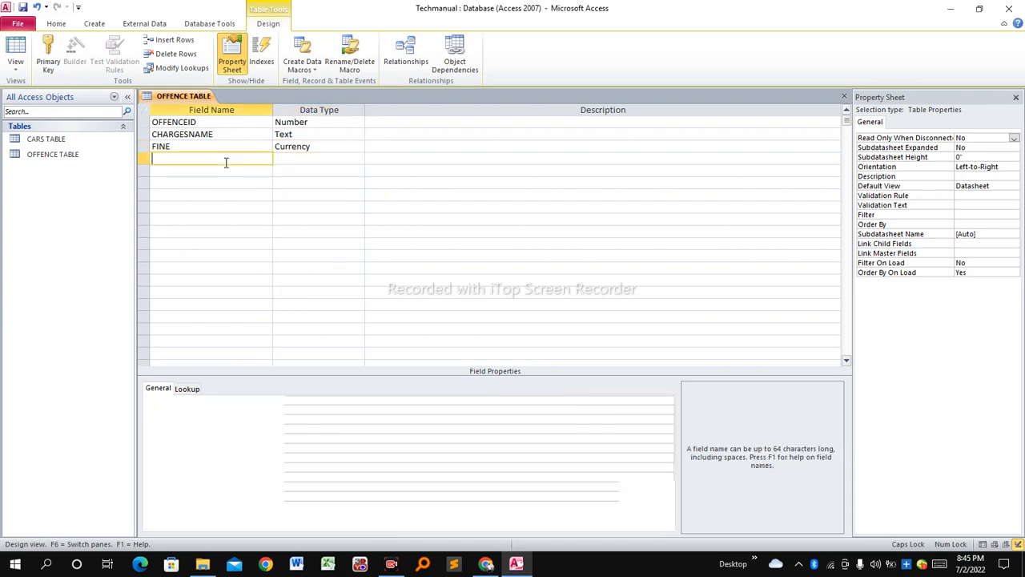
right_click(190, 96)
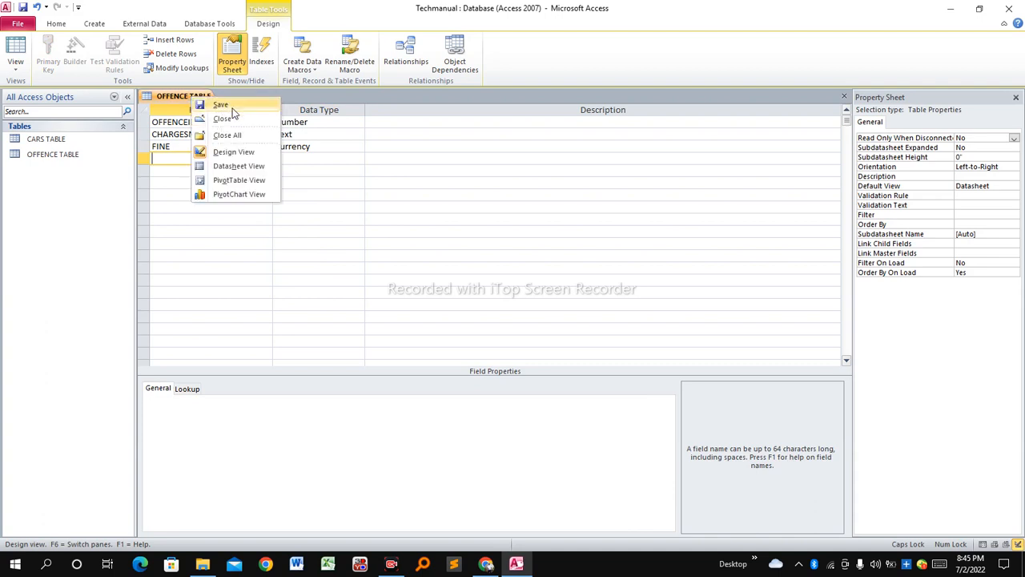
click(226, 105)
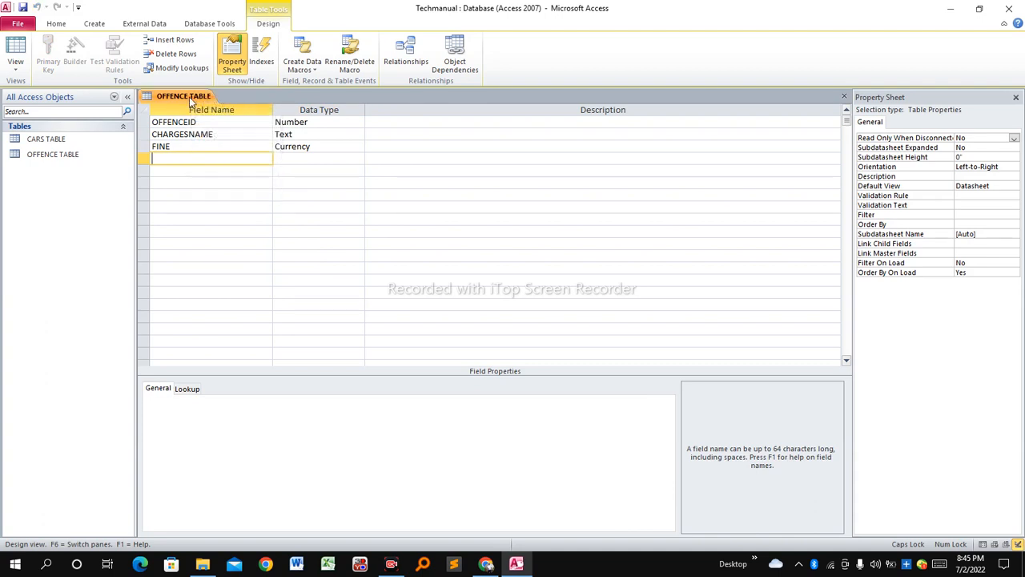
- Close OFFENCE TABLE and create a new table named OFFENCE TRANSACT TABLE, opened in Design view
right_click(189, 97)
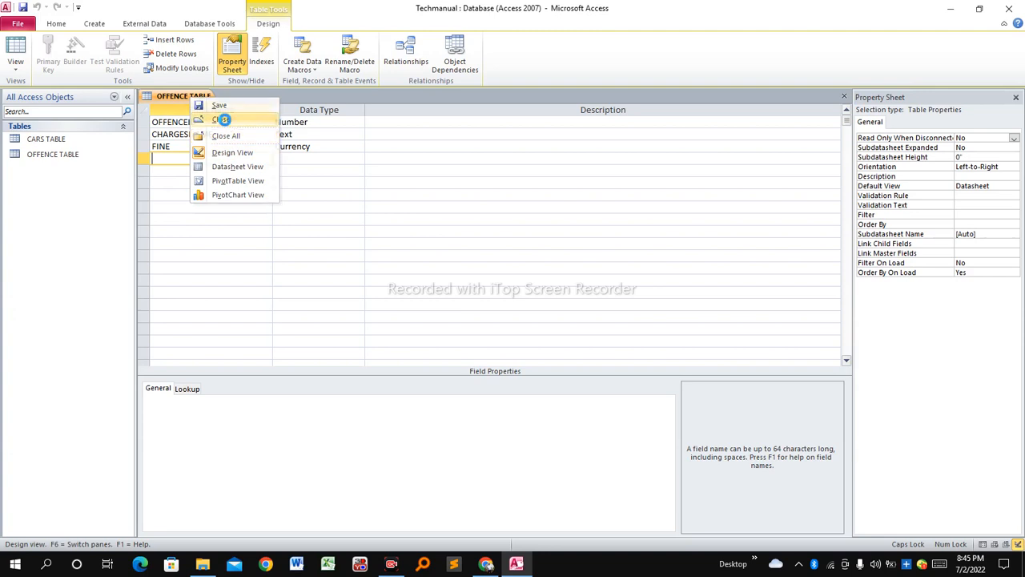
click(220, 121)
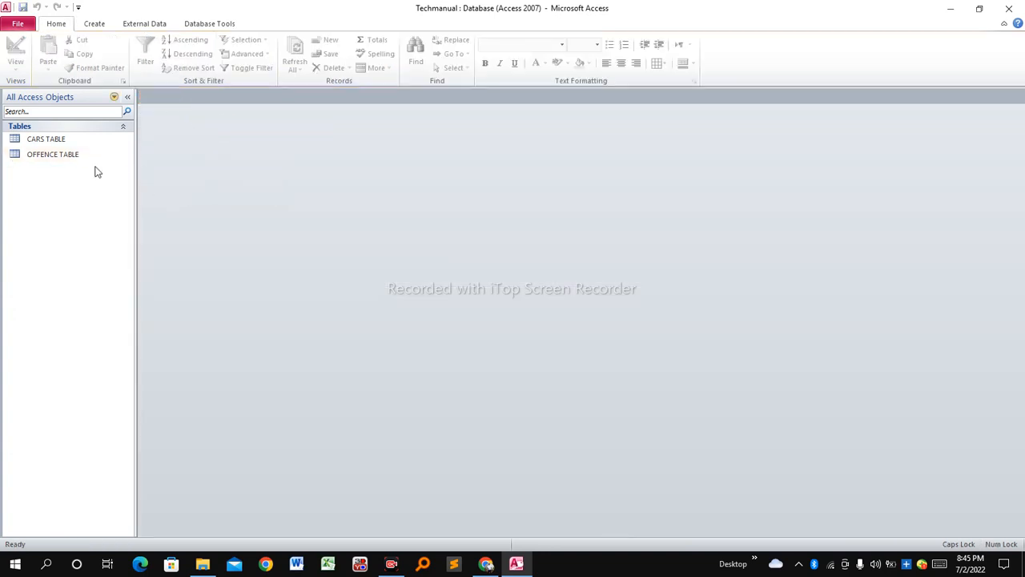
click(94, 23)
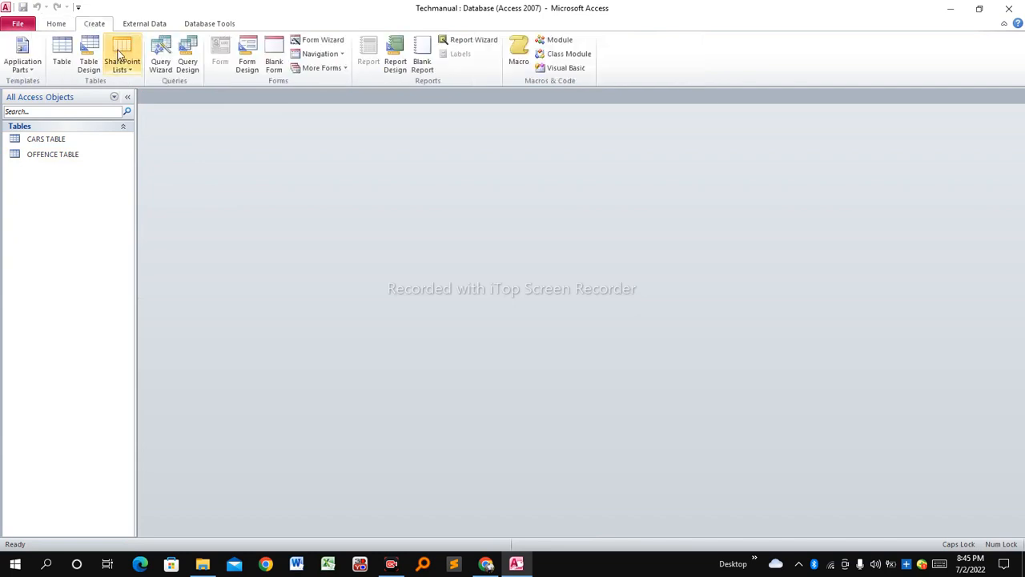
click(62, 52)
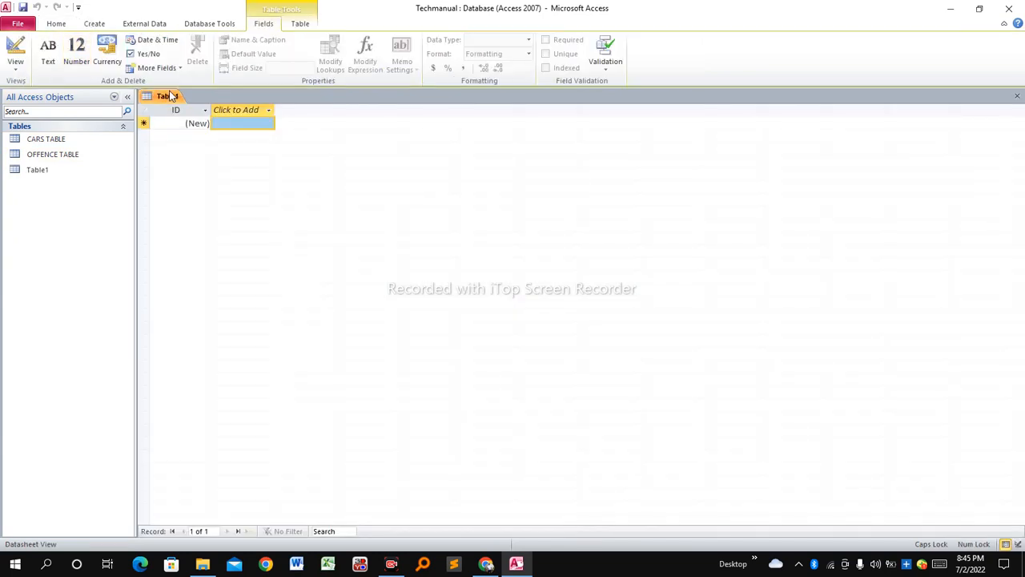
right_click(171, 96)
click(213, 149)
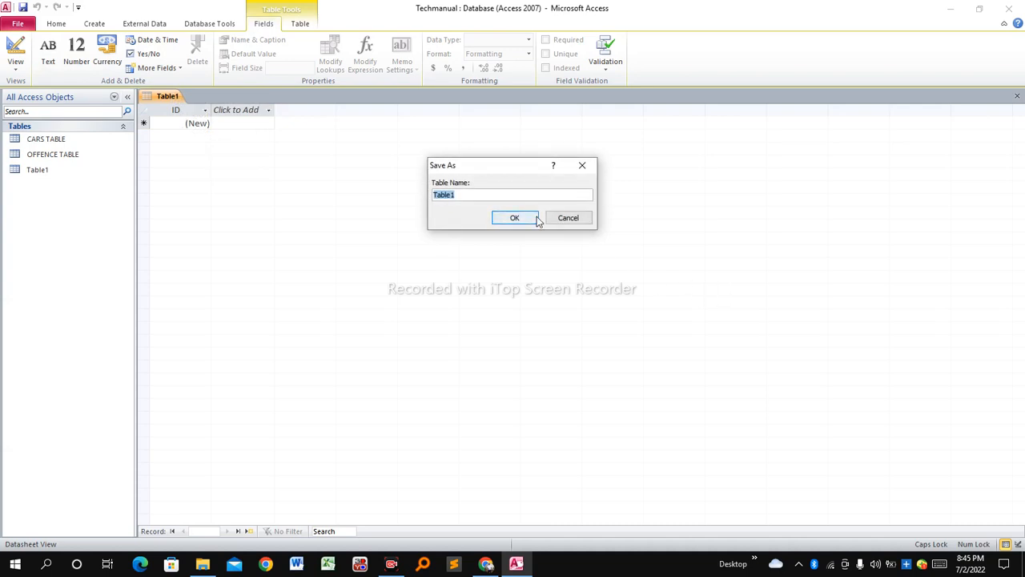
text(OFFENCE TRANSACT TABLE)
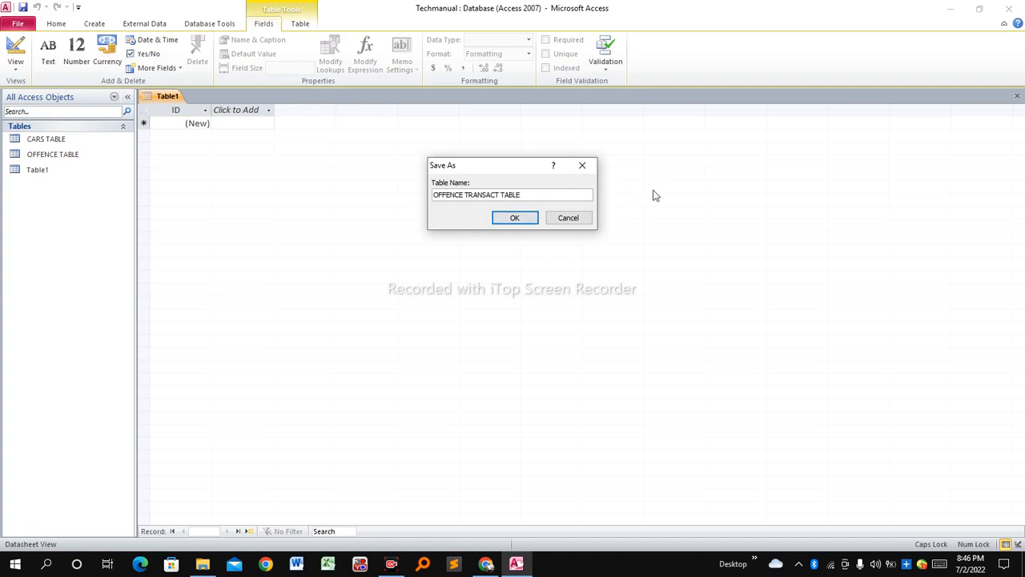
click(515, 219)
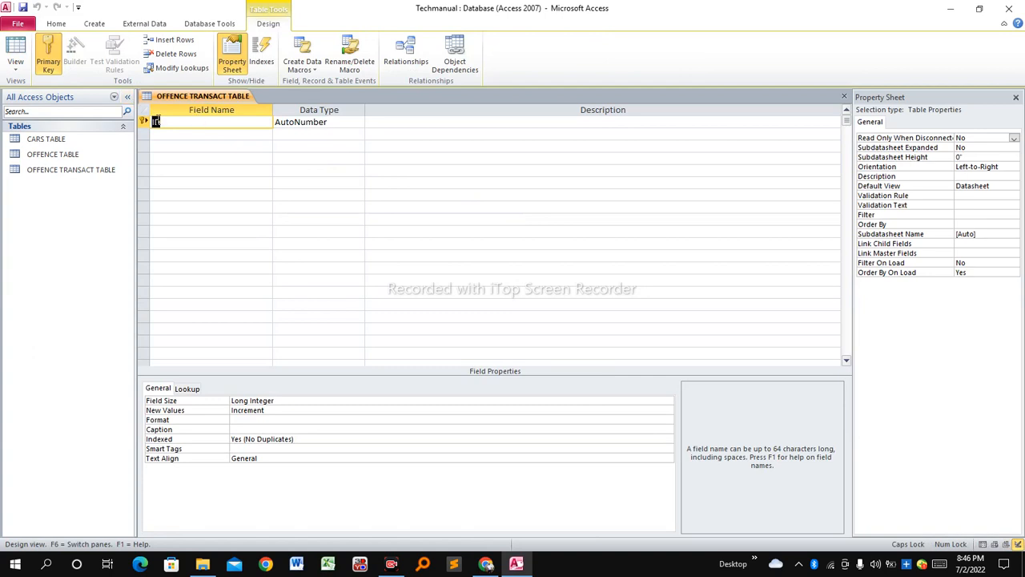
- Remove the primary key from the ID field of OFFENCE TRANSACT TABLE and redefine it as a Number field named CARREGNO
click(53, 52)
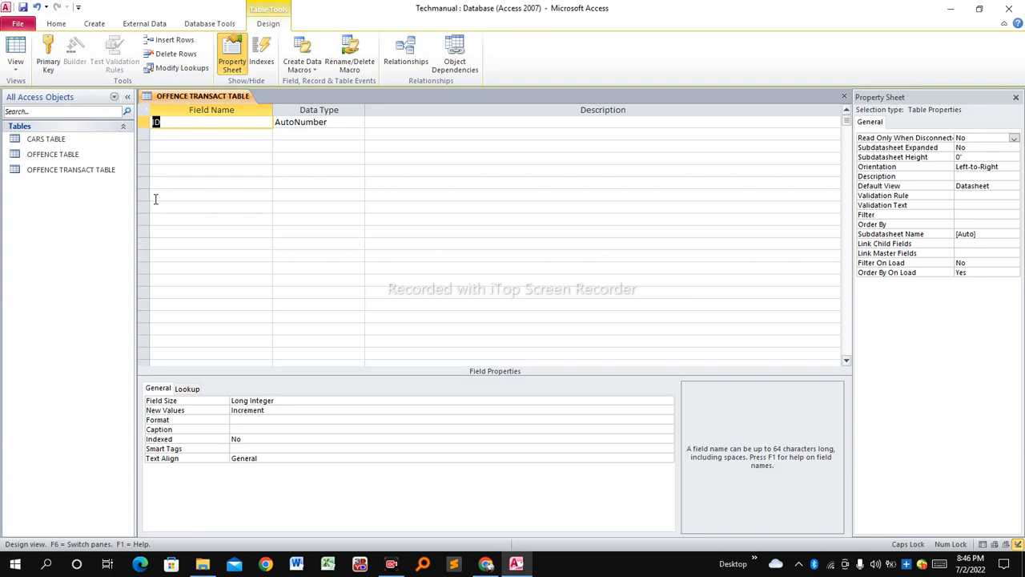
text(CARREGNO)
click(327, 128)
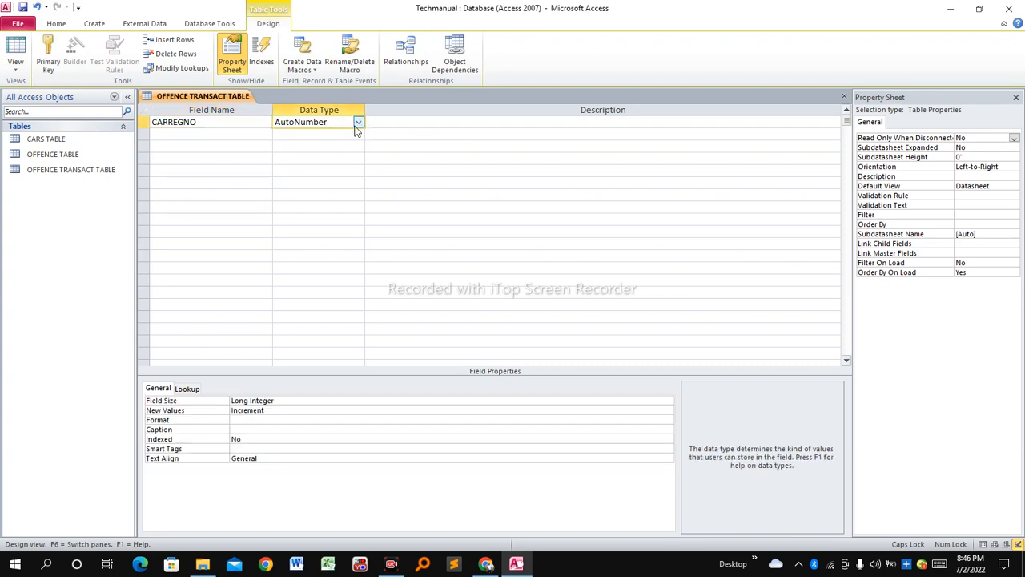
click(357, 127)
click(281, 155)
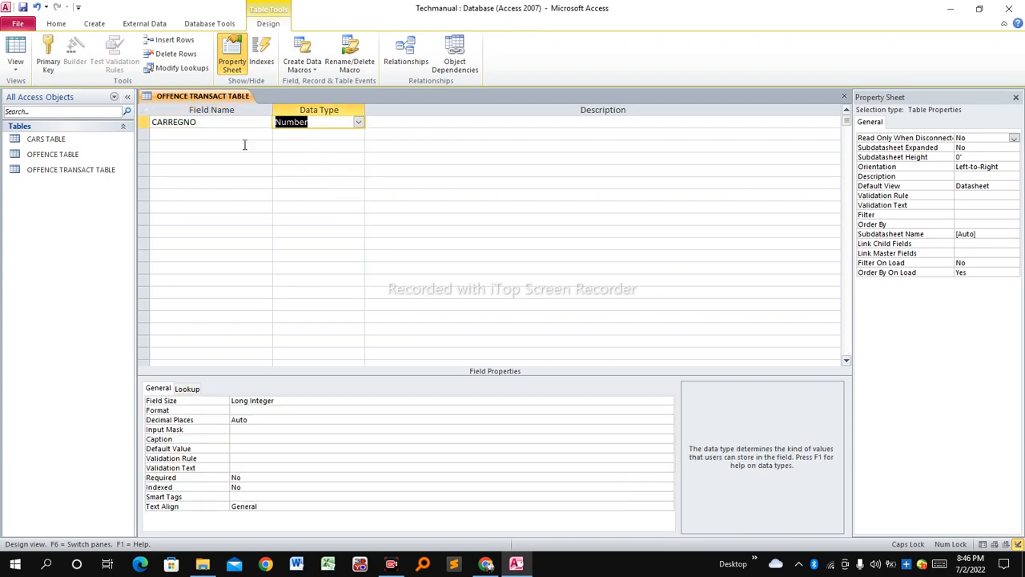
- Add a field named OFFENCE ID with the Text data type and change CARREGNO's data type to Text
click(213, 134)
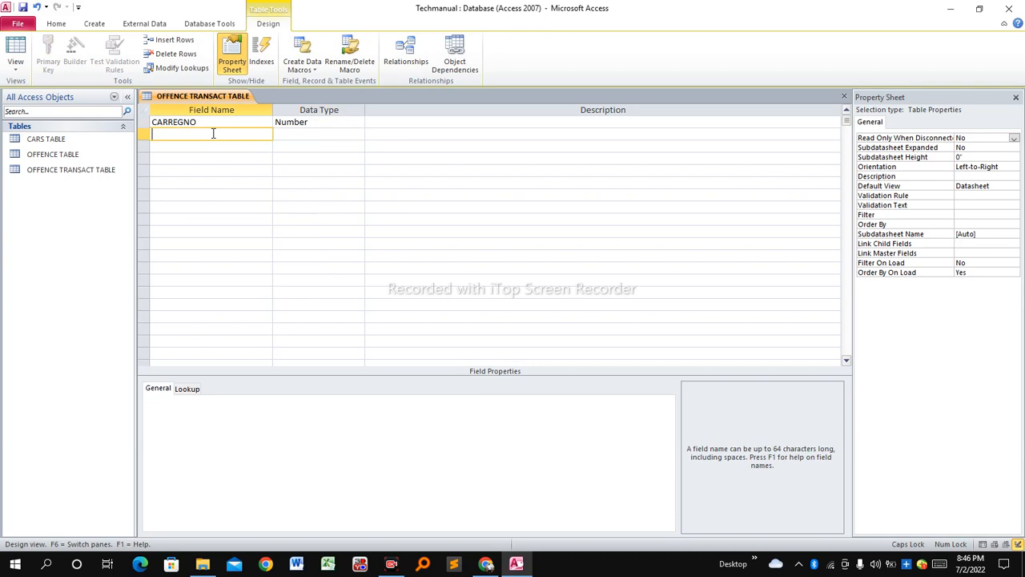
text(OFFENCE ID)
click(318, 136)
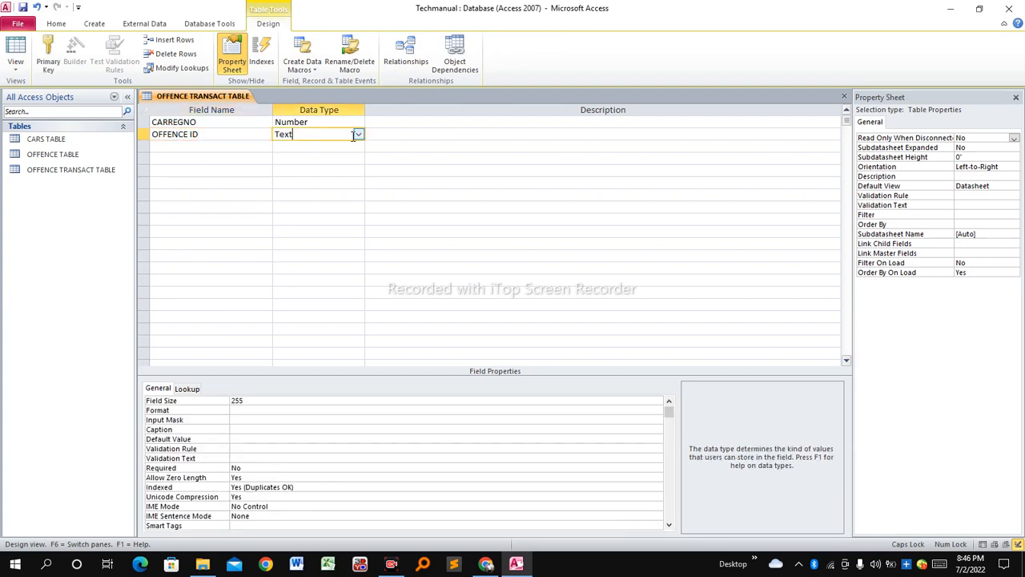
click(358, 135)
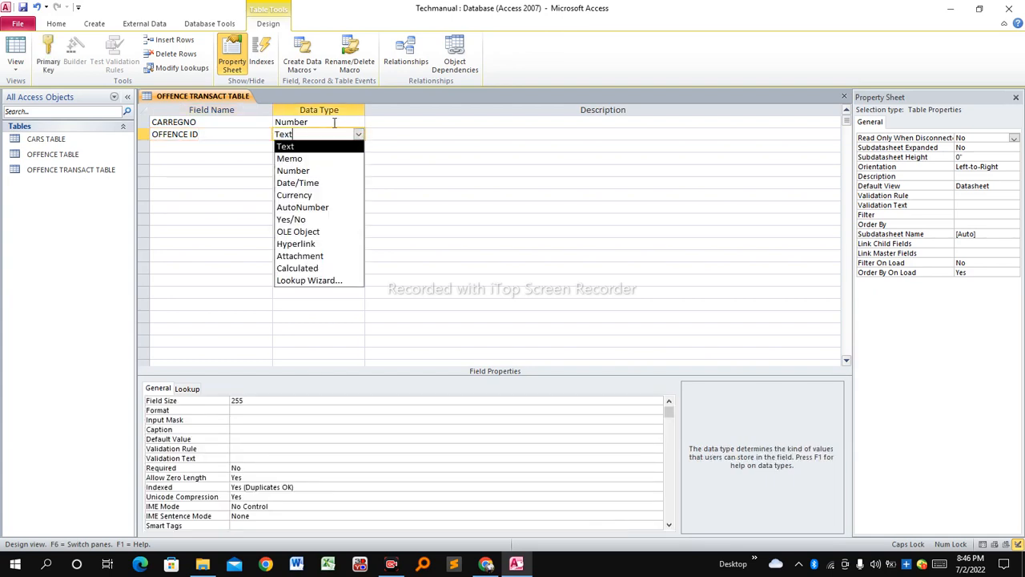
- Add a field named DATECOMMITTED with the Date/Time data type and change OFFENCE ID's data type to Number
click(194, 144)
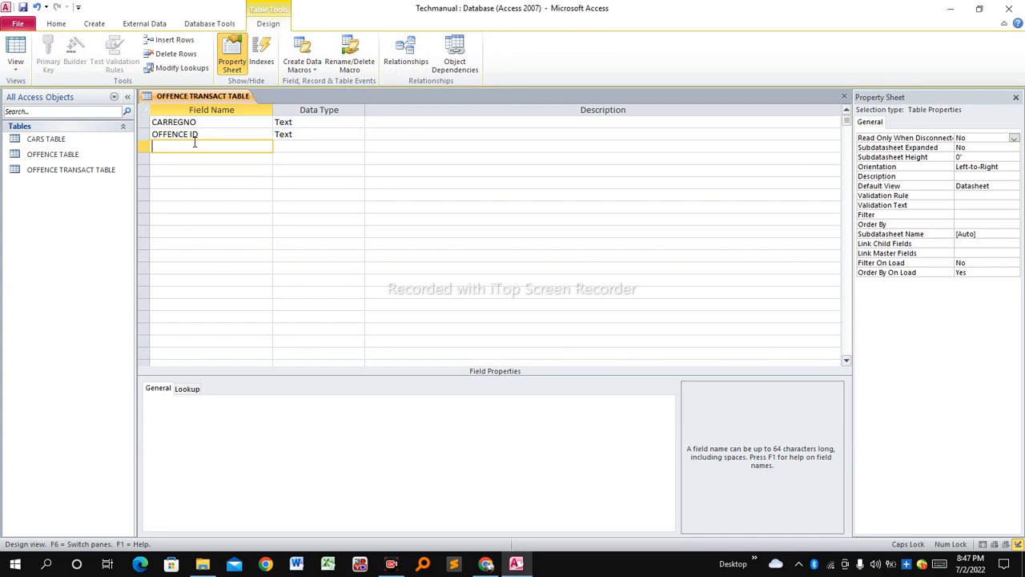
text(DATECOMMITTED)
click(320, 144)
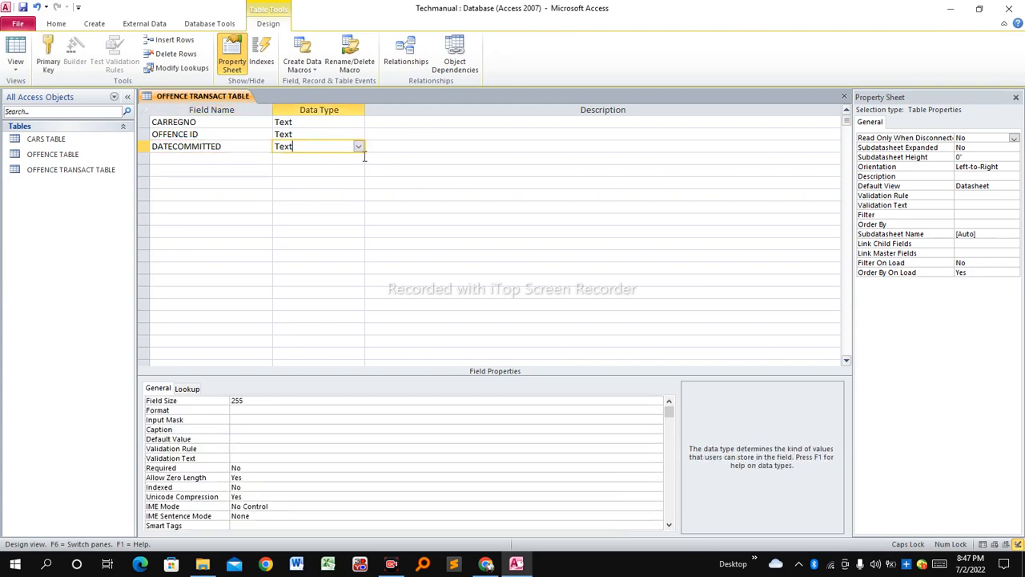
click(357, 147)
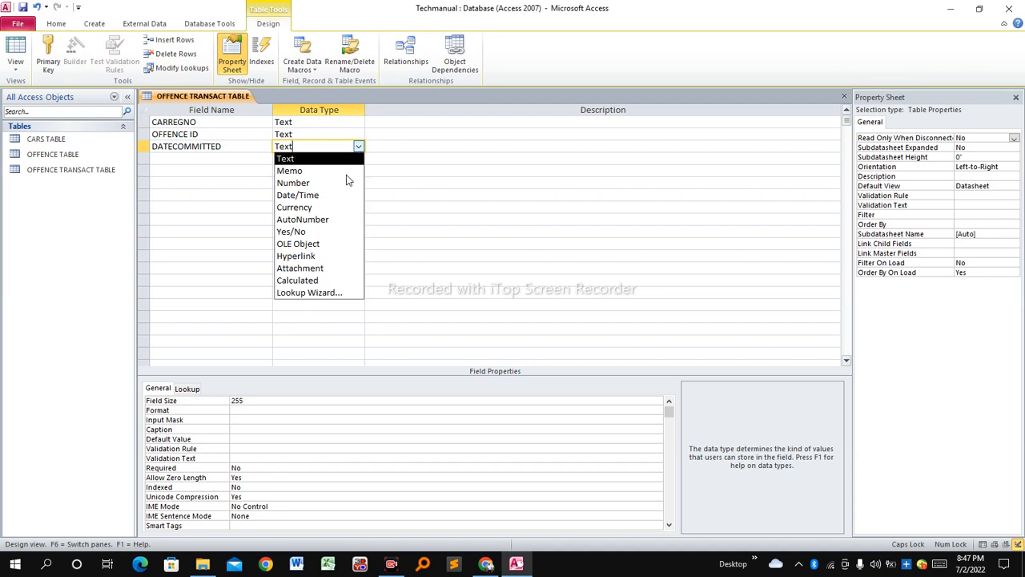
click(301, 196)
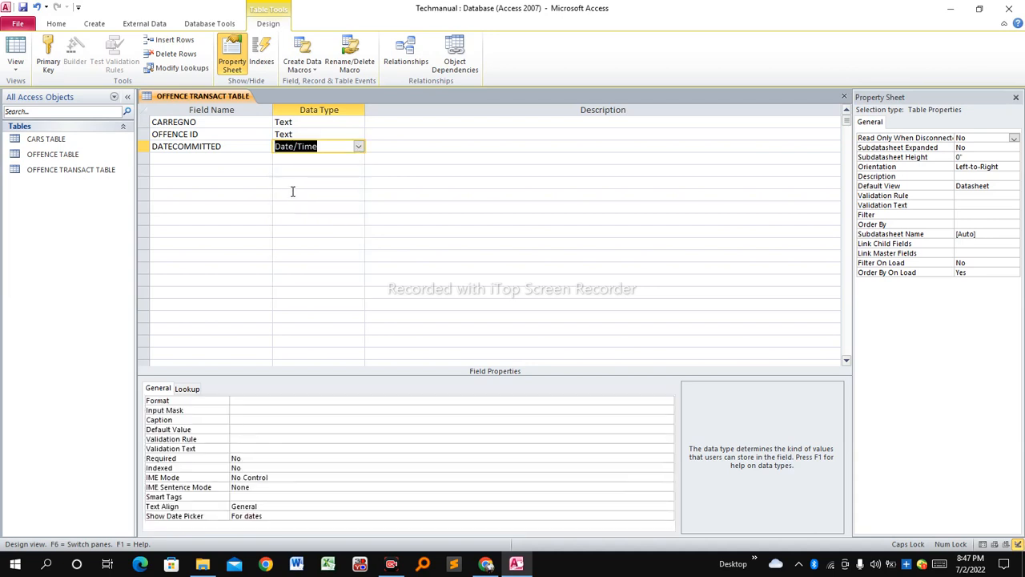
click(230, 160)
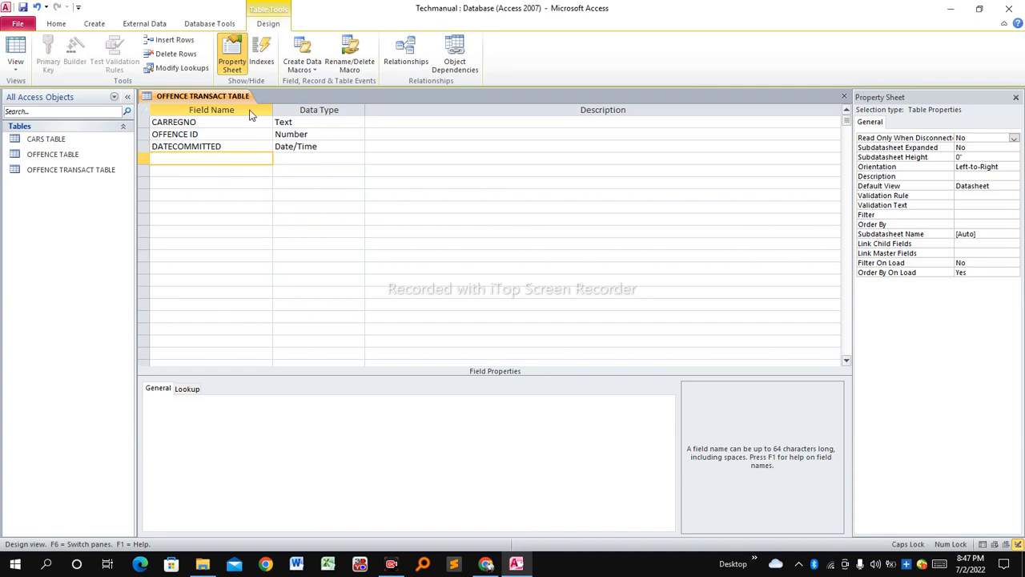
- Save the design of OFFENCE TRANSACT TABLE and close the table
right_click(186, 96)
click(191, 102)
right_click(191, 99)
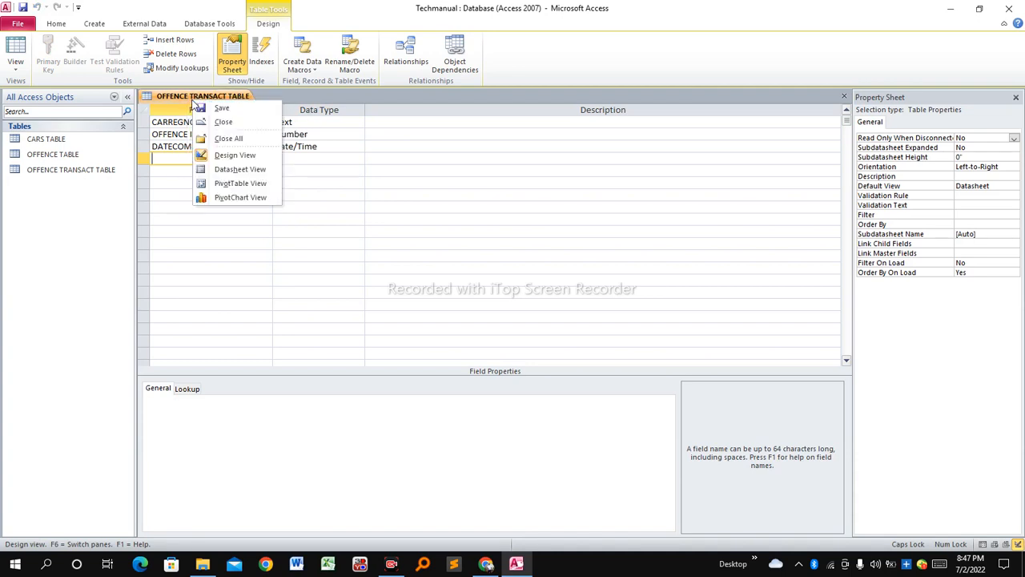
click(232, 122)
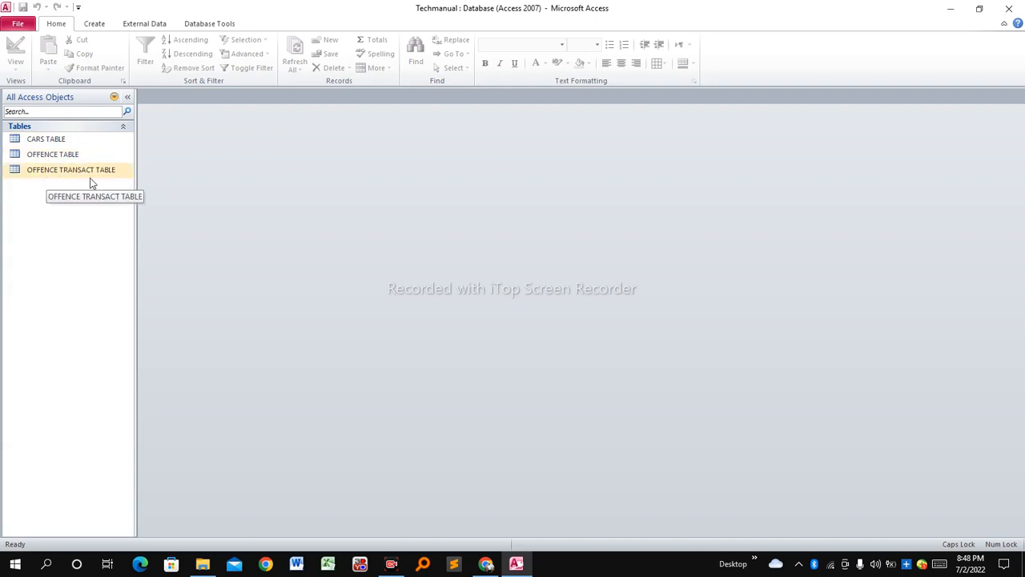
- Open CARS TABLE and enter its first record with CARREGNO ABC 102 and the car owner's name
click(46, 141)
double_click(46, 140)
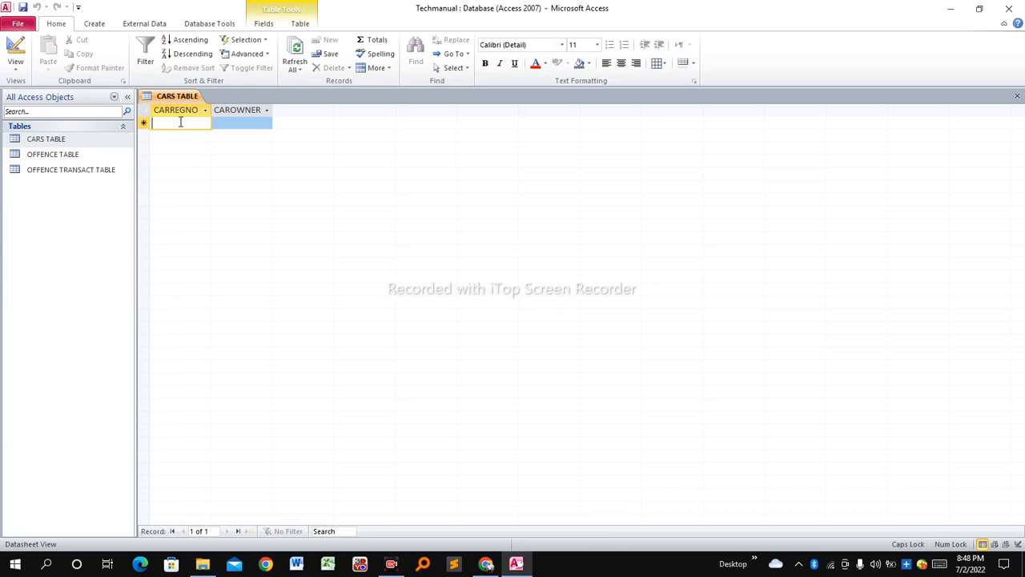
text(ABC 102)
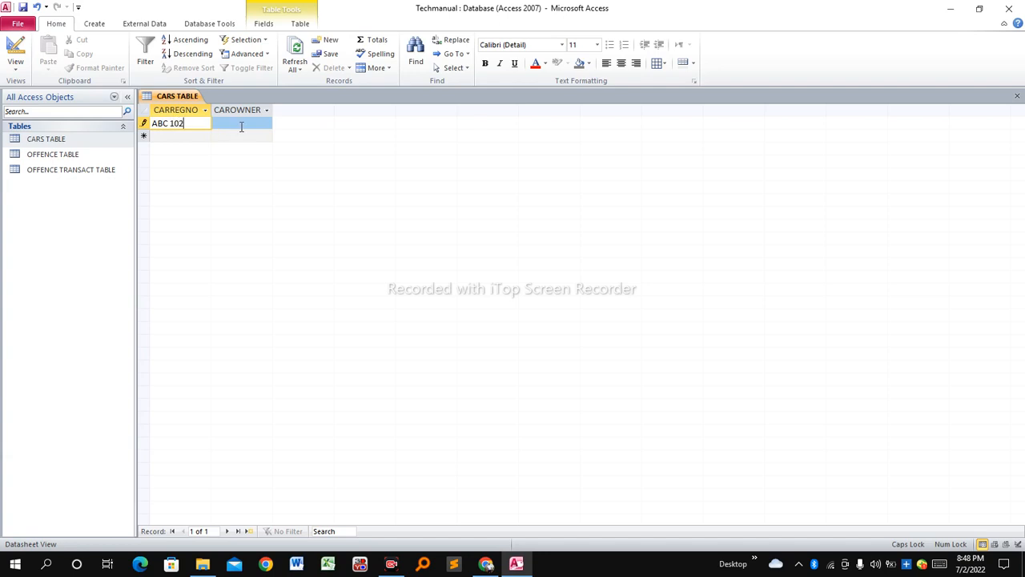
click(241, 125)
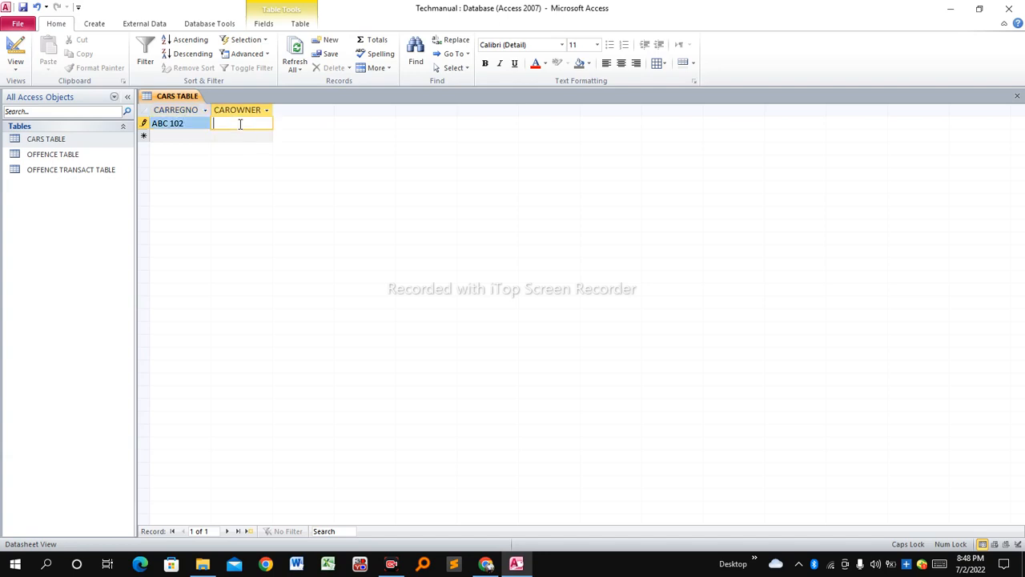
text(MARTIN)
key(Tab)
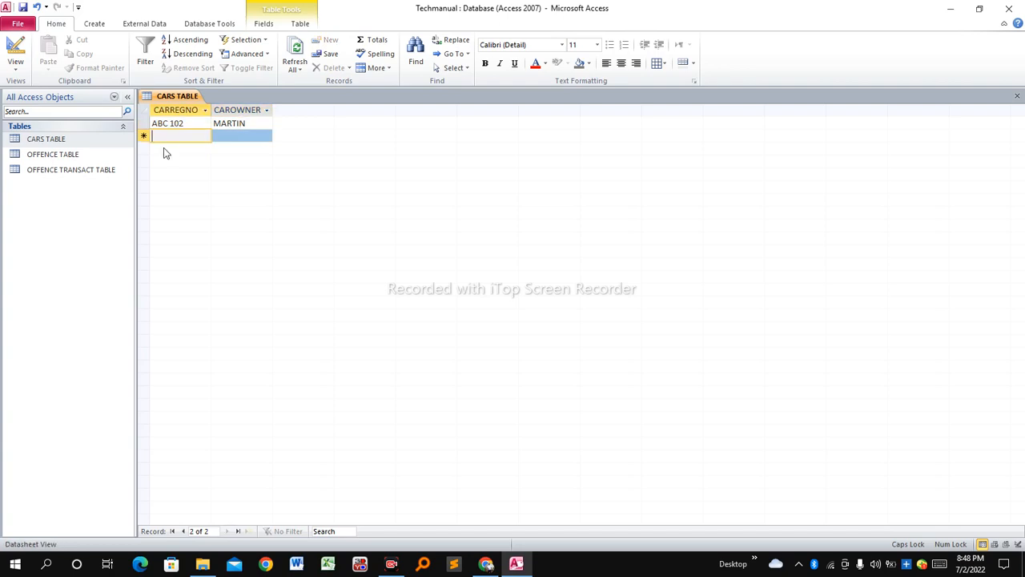
- Enter a second record in CARS TABLE with CARREGNO ABE 234M and the car owner's name
text(ABE 234M)
click(253, 137)
text(ROSE)
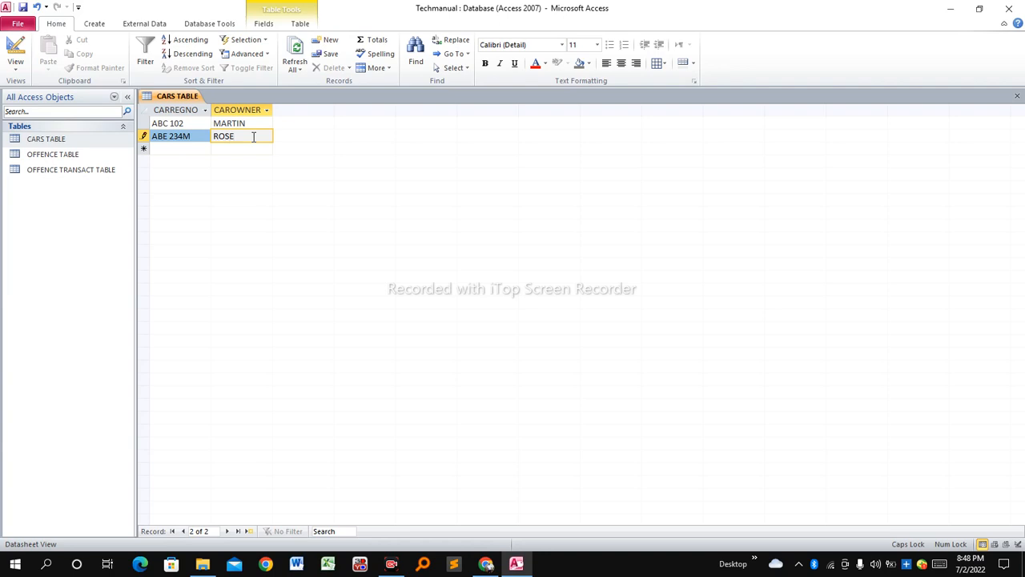
key(Return)
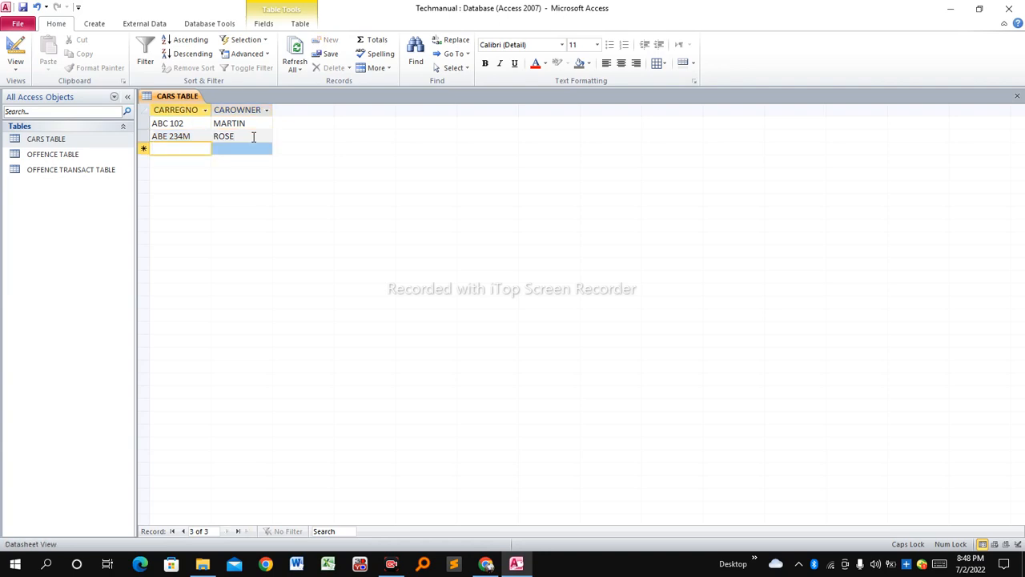
text(ABE)
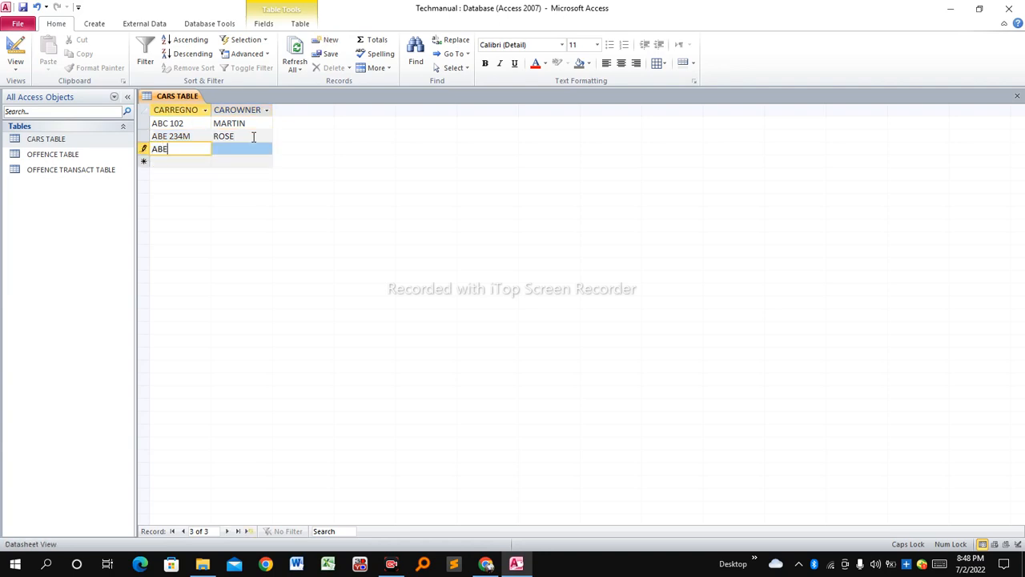
text( 245N)
key(Tab)
text(DOLLY)
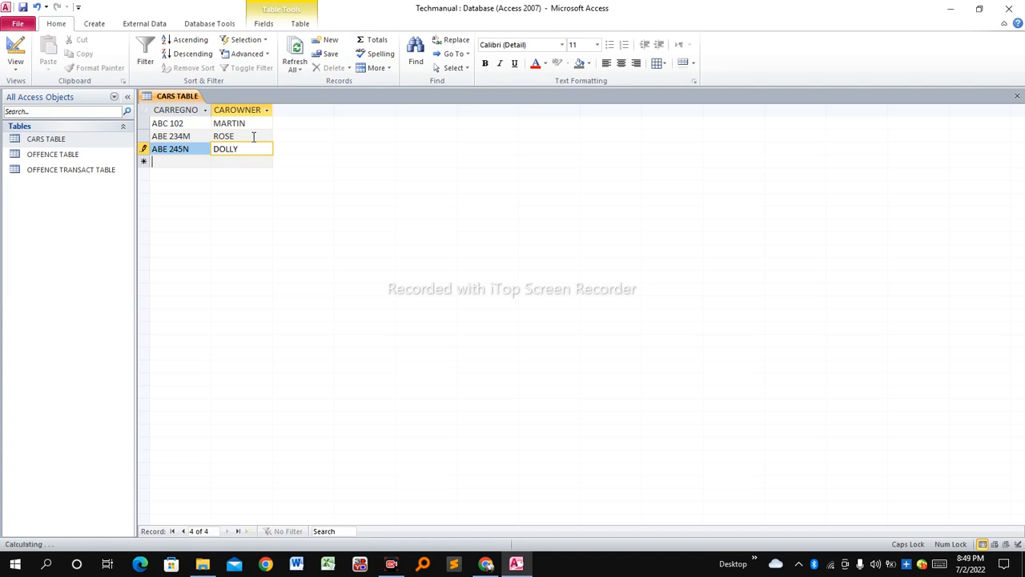
key(Return)
text(ABK)
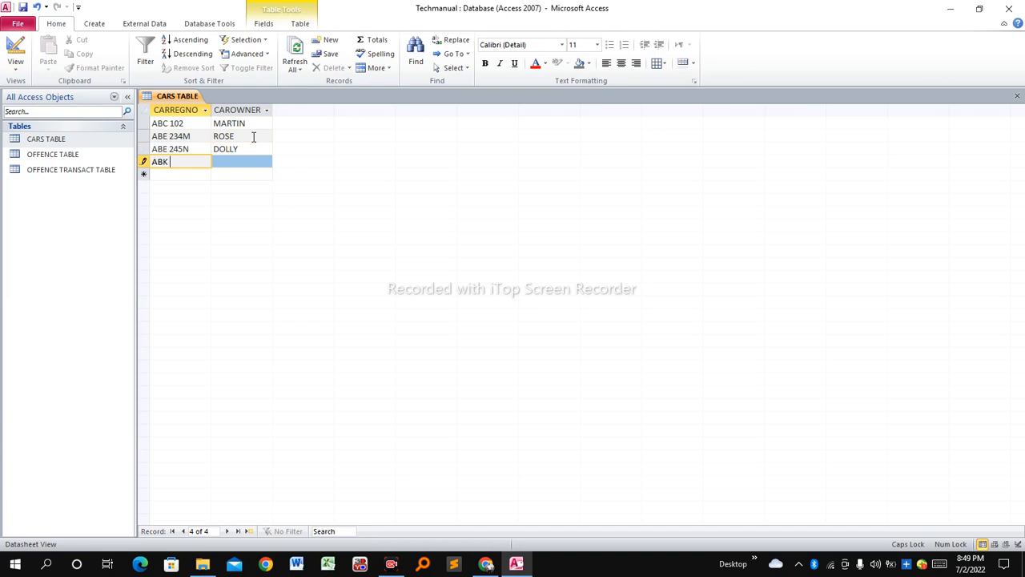
text( 106B )
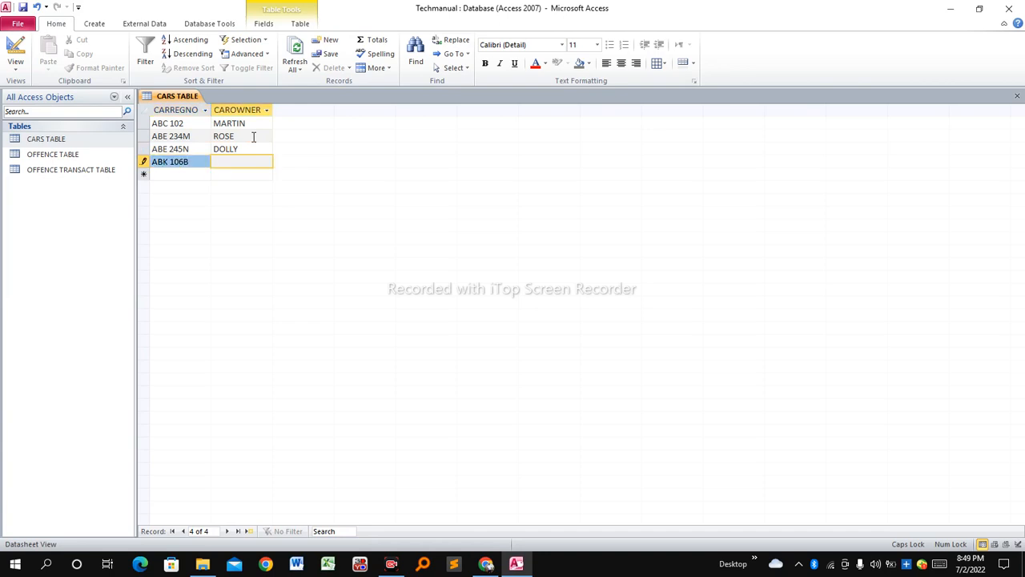
text(JOHN)
key(Tab)
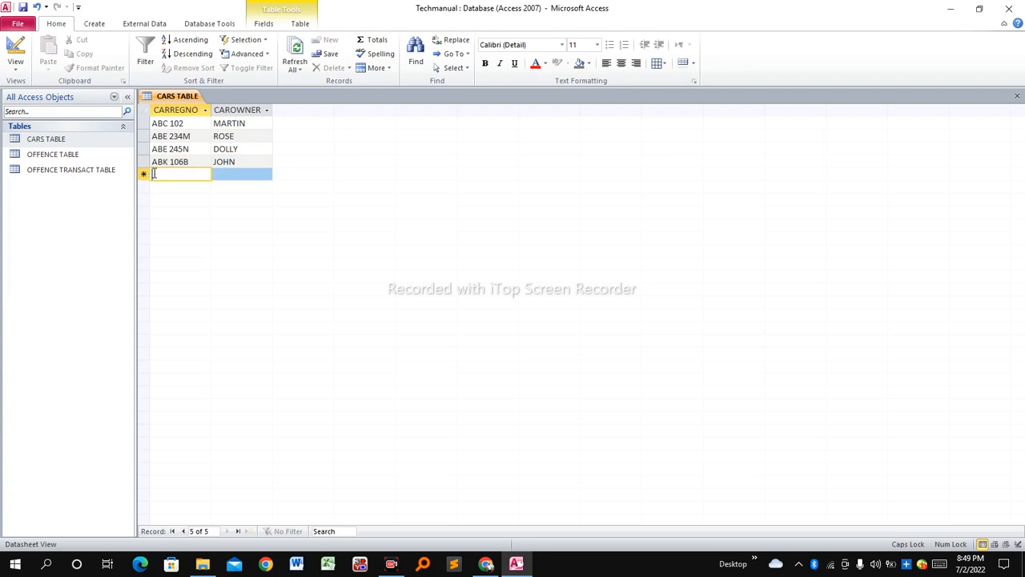
right_click(173, 97)
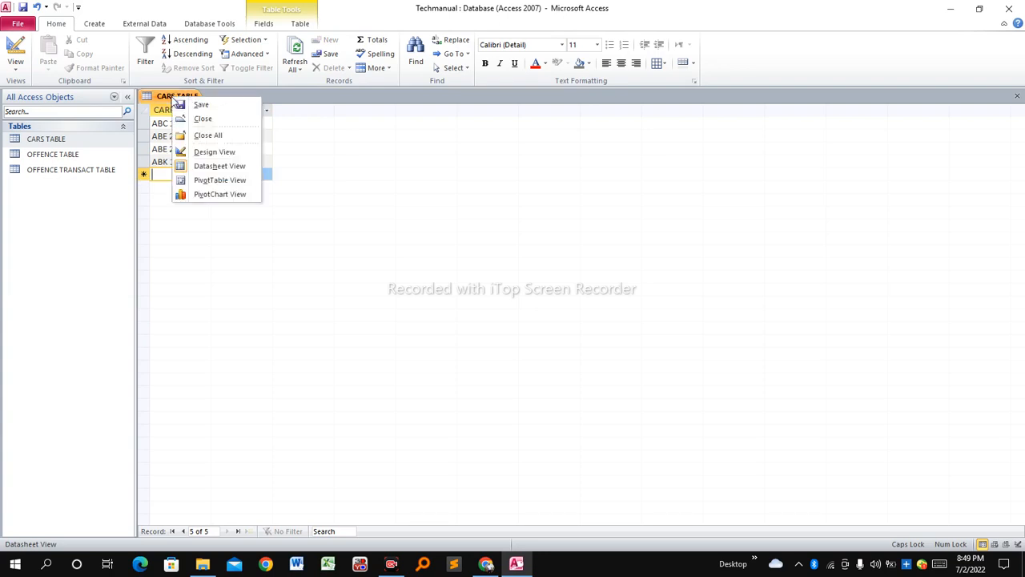
click(201, 106)
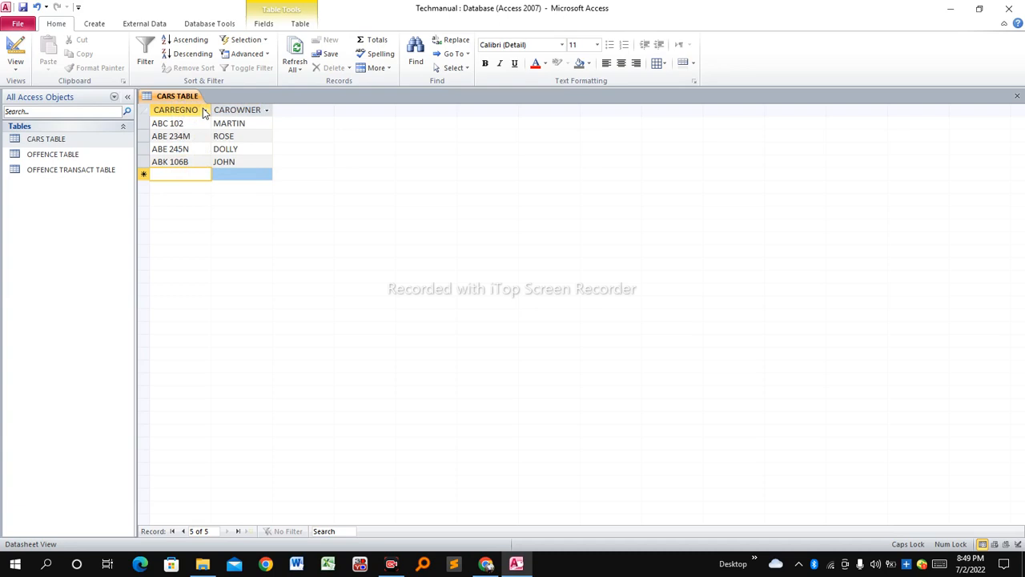
- Open OFFENCE TABLE and enter its first record with OFFENCEID 1001, charge OVERLAPPING and fine 10000
double_click(53, 158)
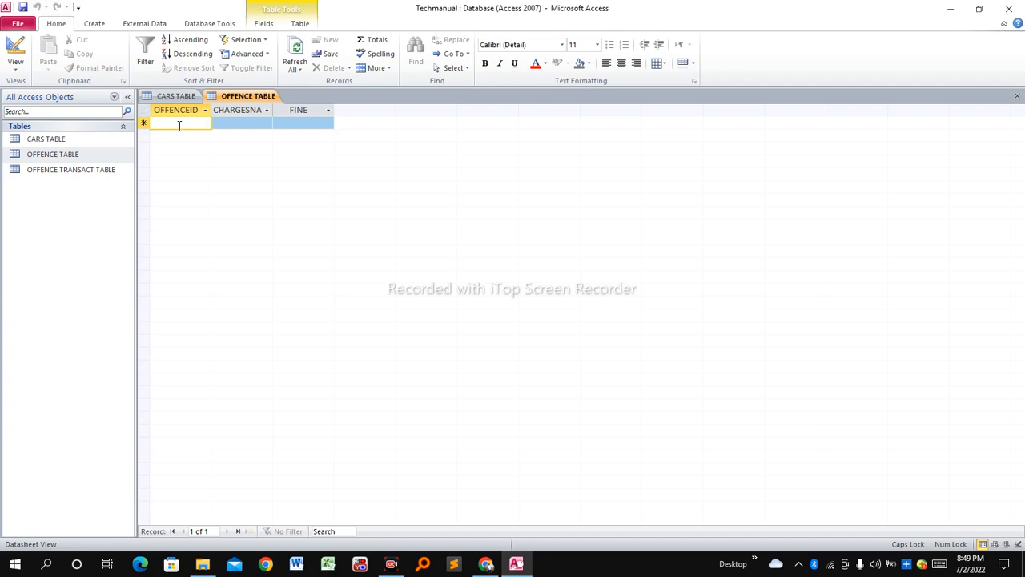
text(001)
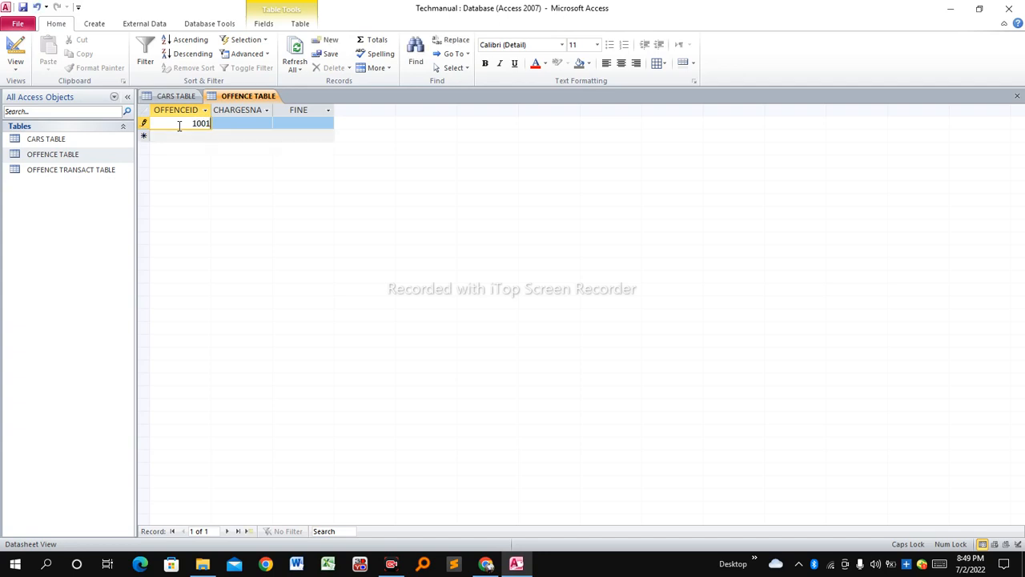
key(Tab)
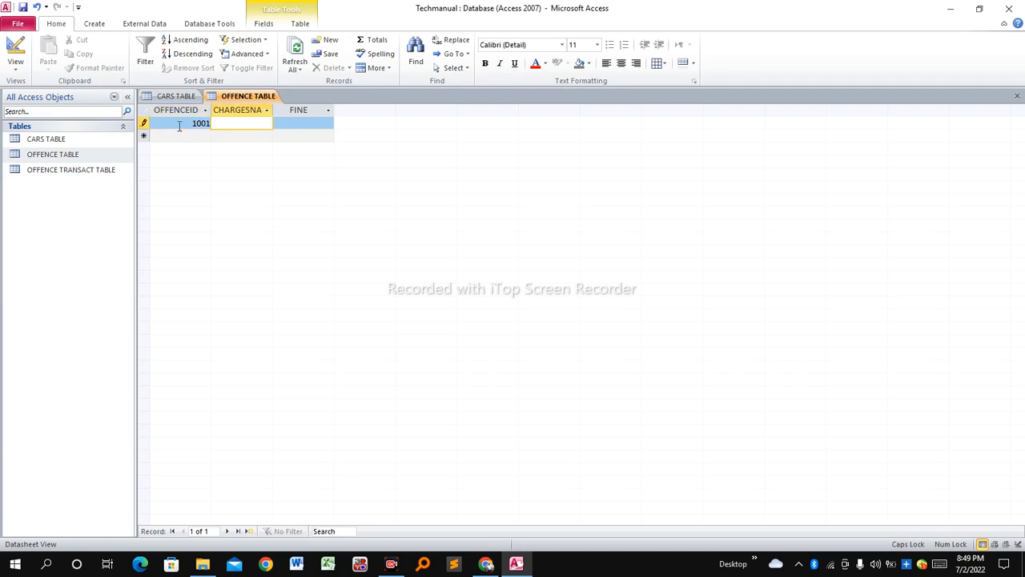
text(OVERLAPPING)
key(Tab)
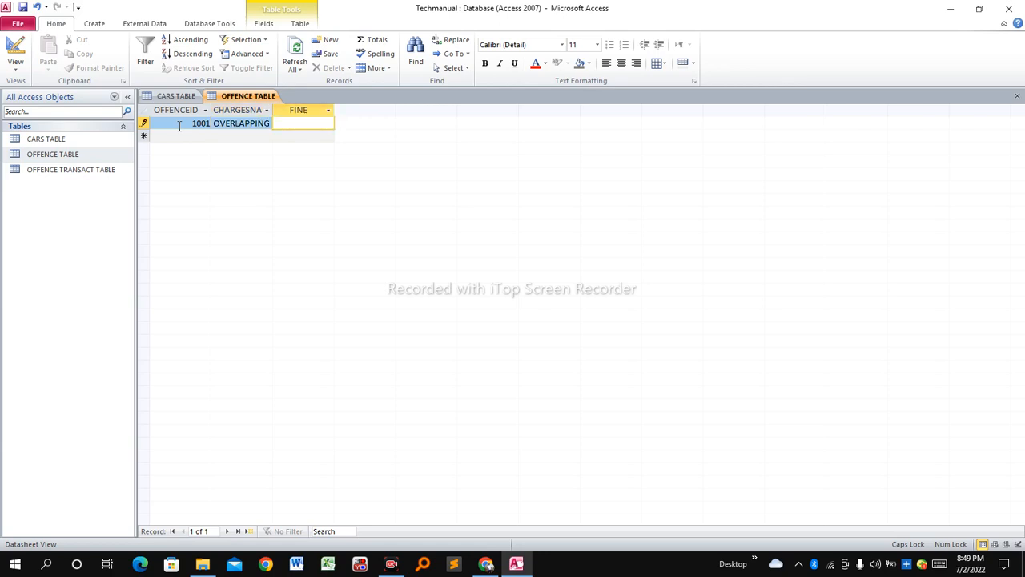
text(10000)
key(Tab)
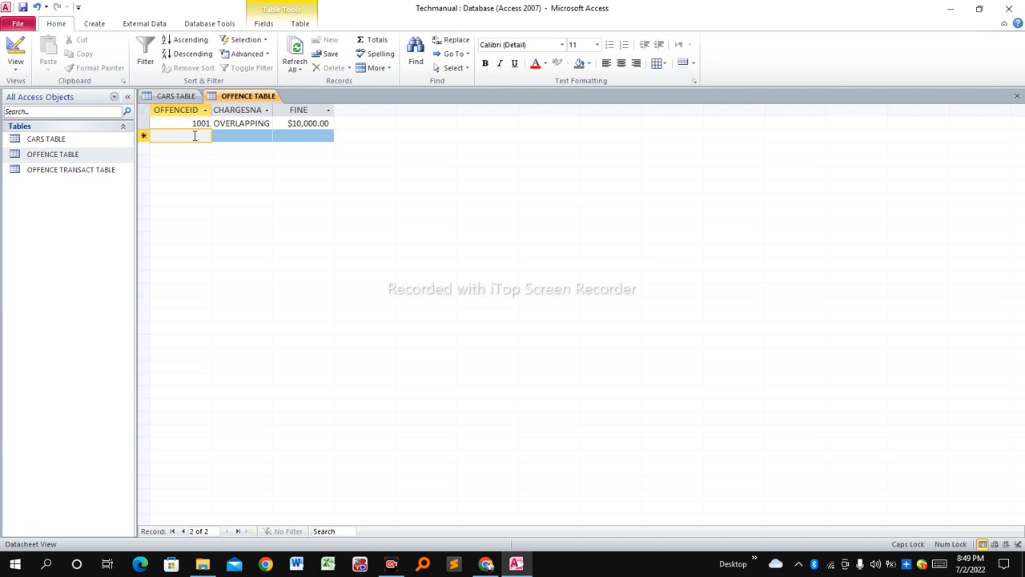
- Enter a second record in OFFENCE TABLE with OFFENCEID 1002, charge OVERSPEEDING and fine 15000
text(1002)
key(Tab)
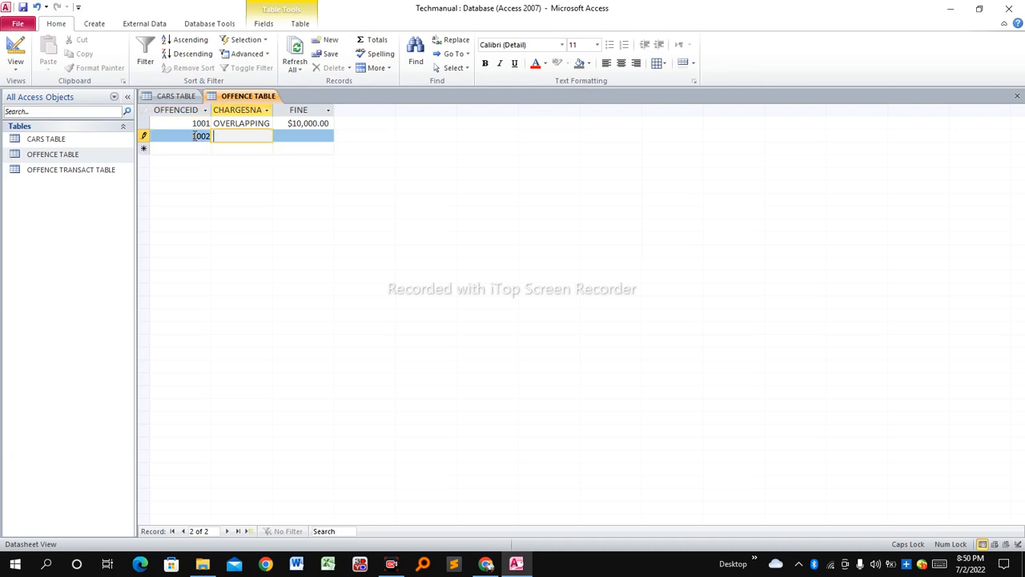
text(OVERSPEEDING)
key(Tab)
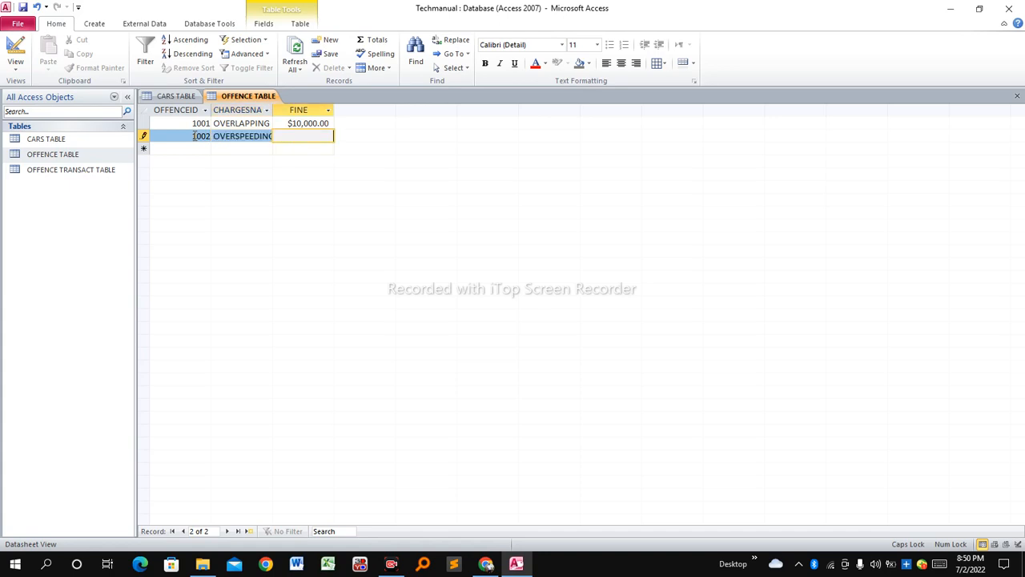
text(15000)
key(Tab)
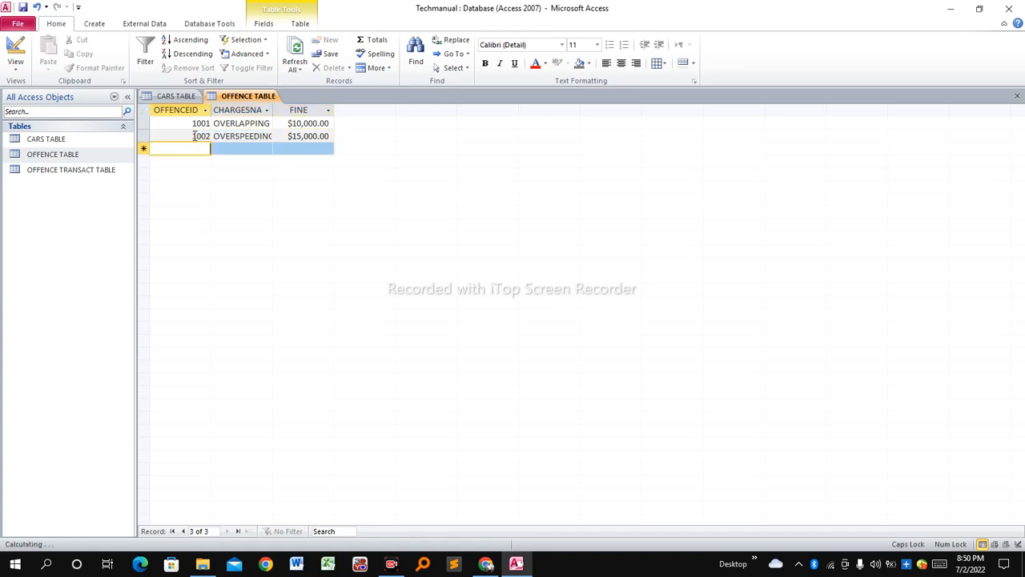
- Enter a third record in OFFENCE TABLE with OFFENCEID 1003, charge TRAFFIC LIGHTS OFFENCE and fine 8000
text(1003)
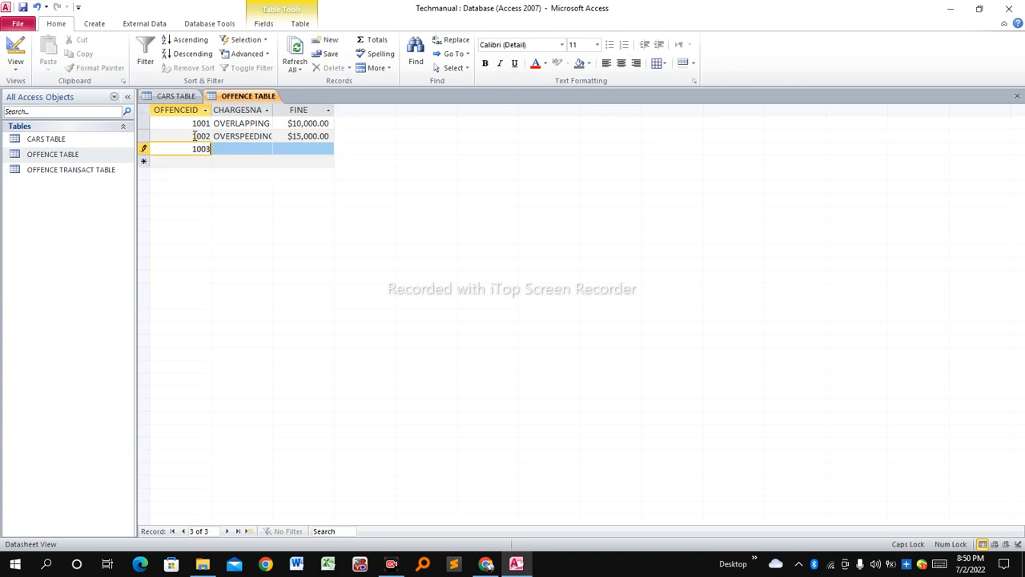
key(Tab)
text(TR)
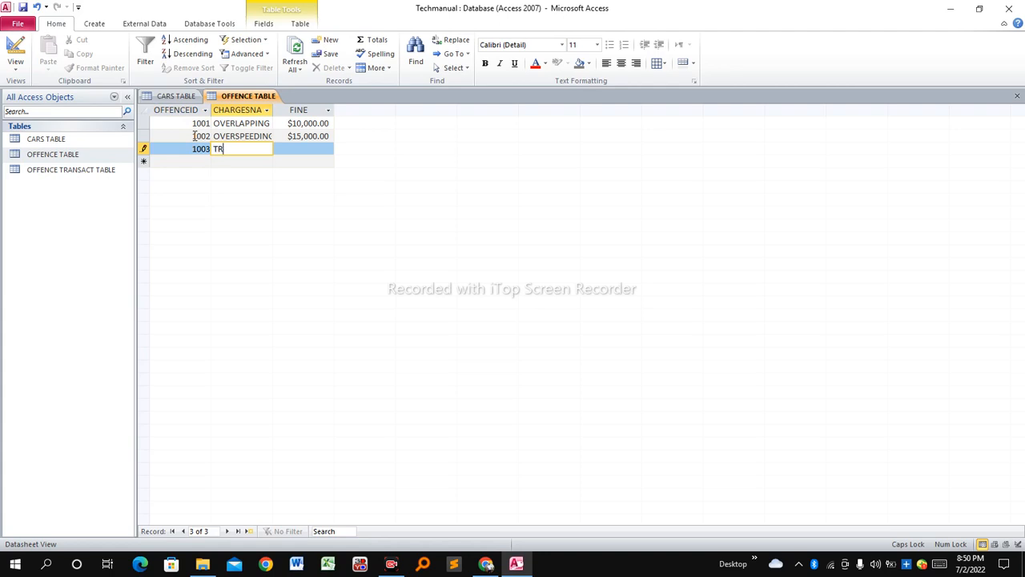
text(AFFIC LIGHTS OFFENCE)
key(Tab)
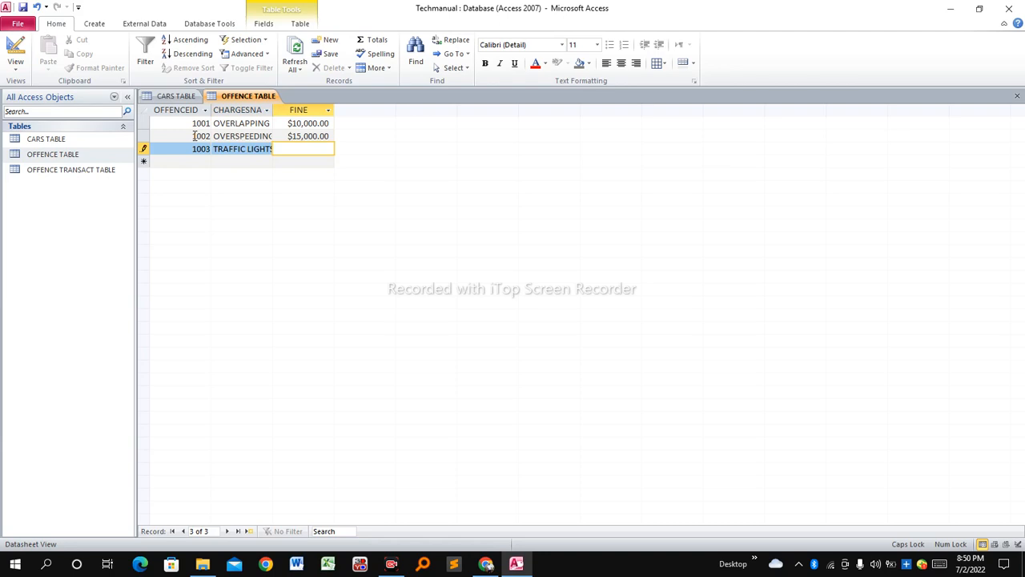
text(8000)
key(Tab)
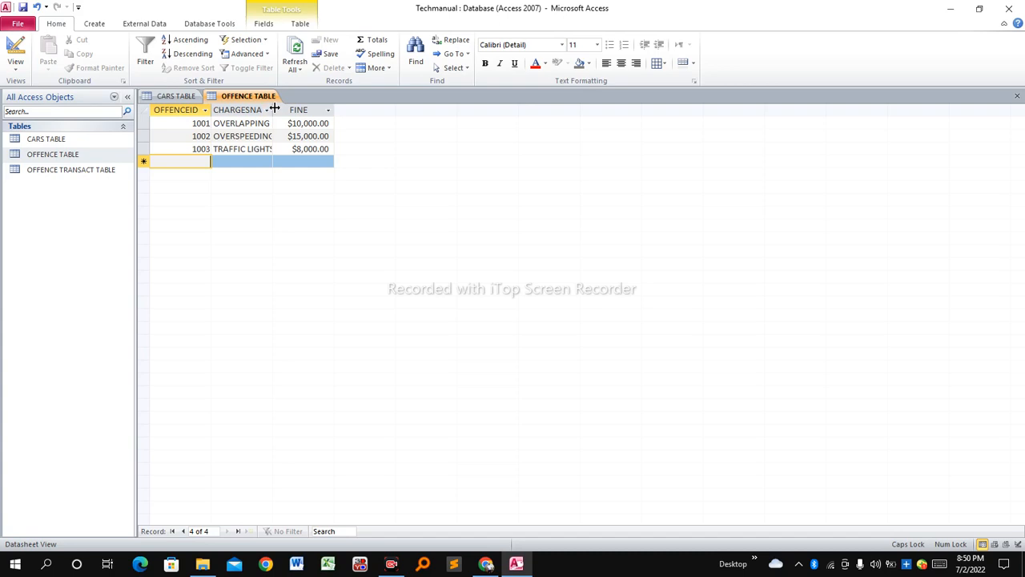
- Widen the CHARGESNAME column to fit its contents and save OFFENCE TABLE
double_click(273, 110)
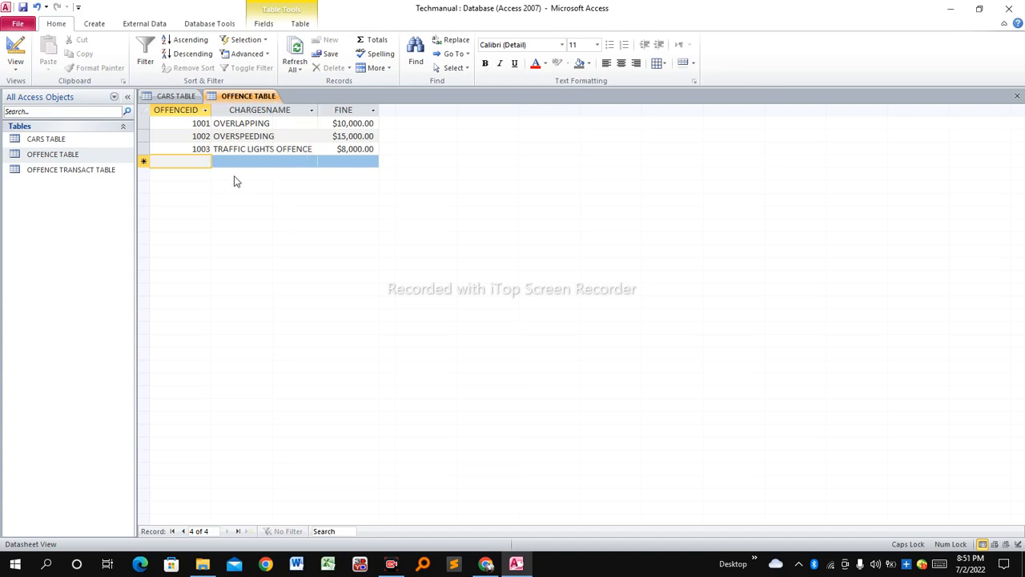
right_click(228, 102)
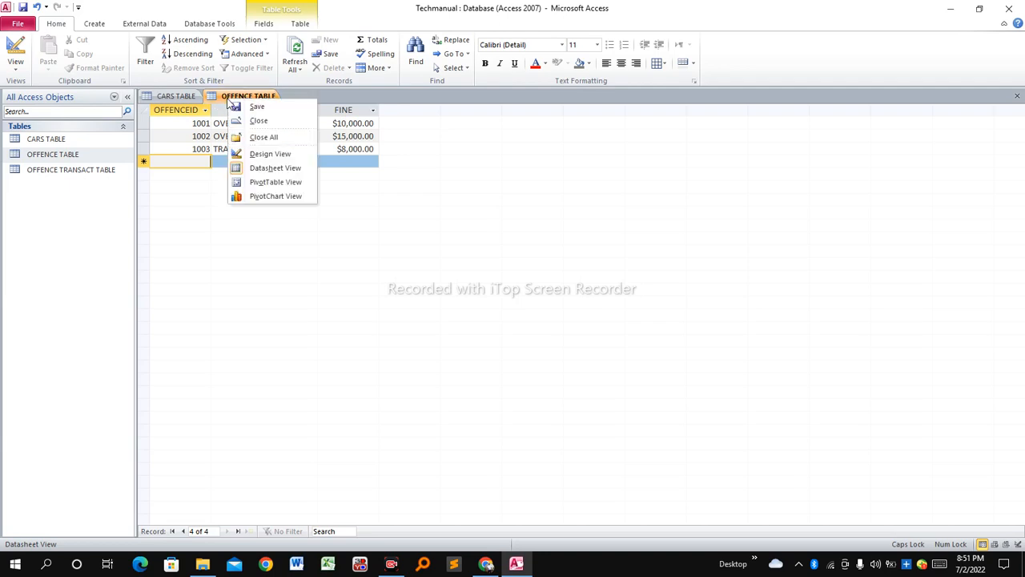
click(266, 108)
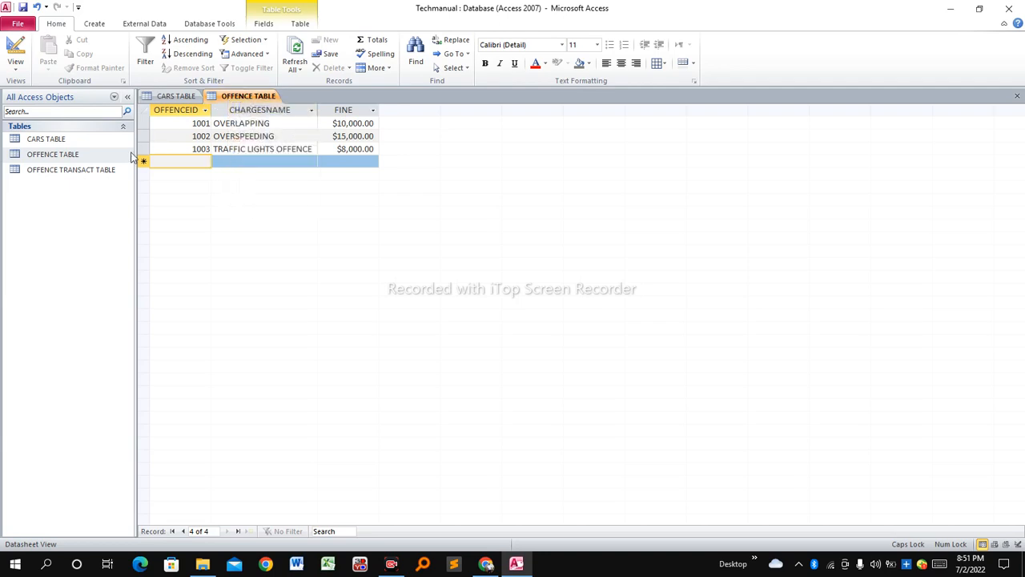
- Open OFFENCE TRANSACT TABLE and enter its first record with CARREGNO ABC 106B, OFFENCE ID 1001 and date committed 7/11/2022
double_click(76, 172)
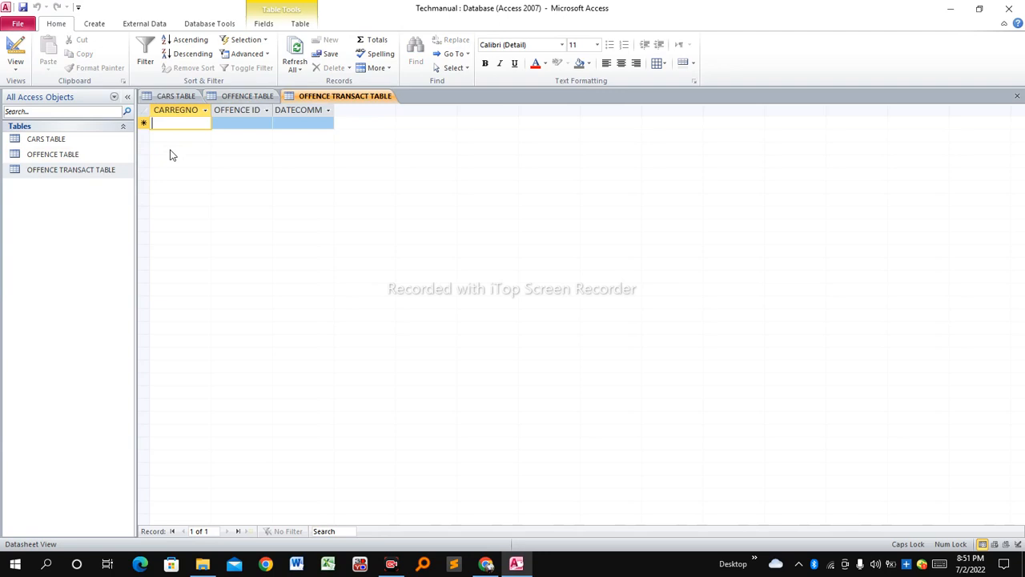
text(ABC)
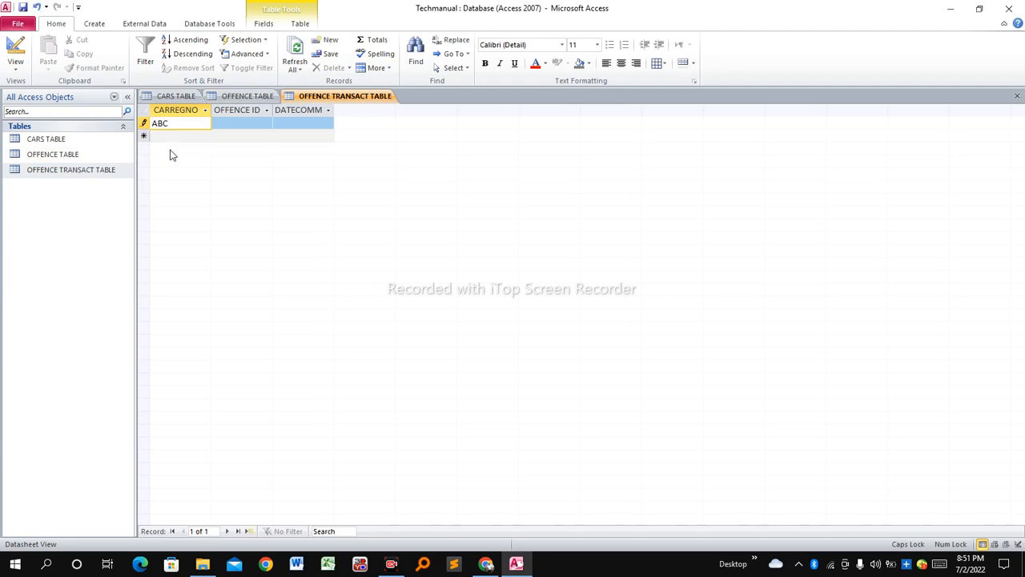
text(106B)
key(Tab)
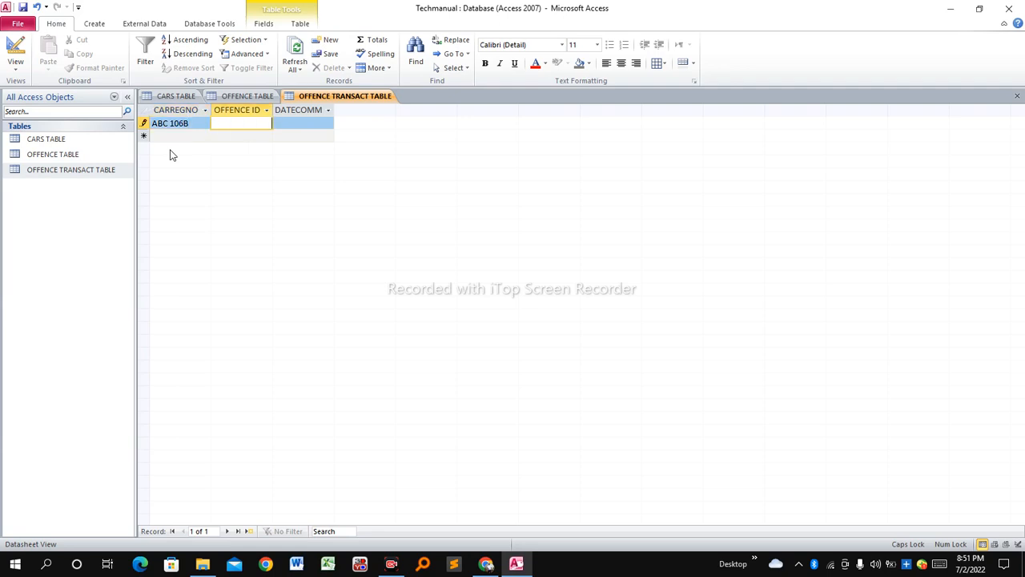
text(1001)
key(Tab)
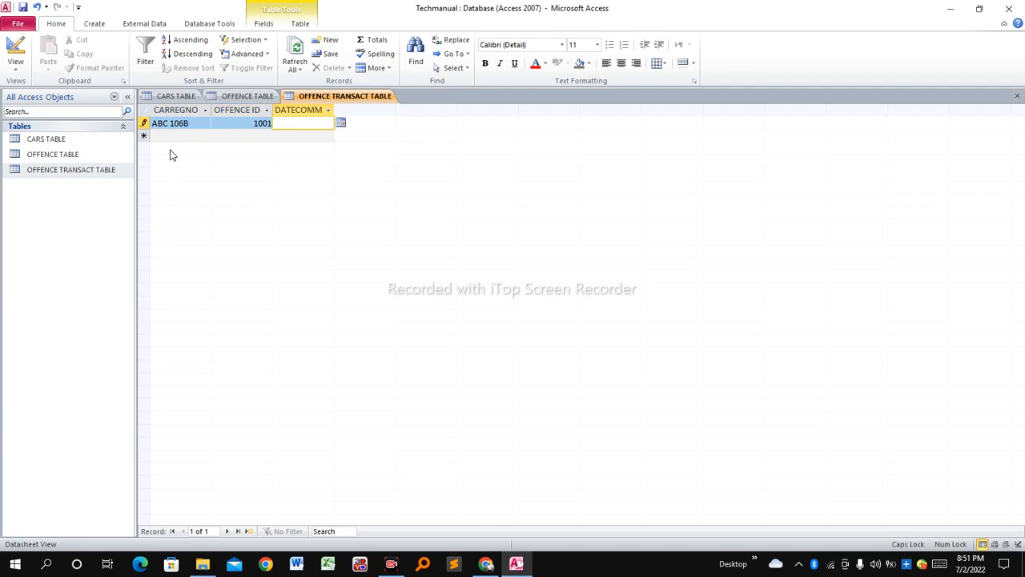
click(341, 124)
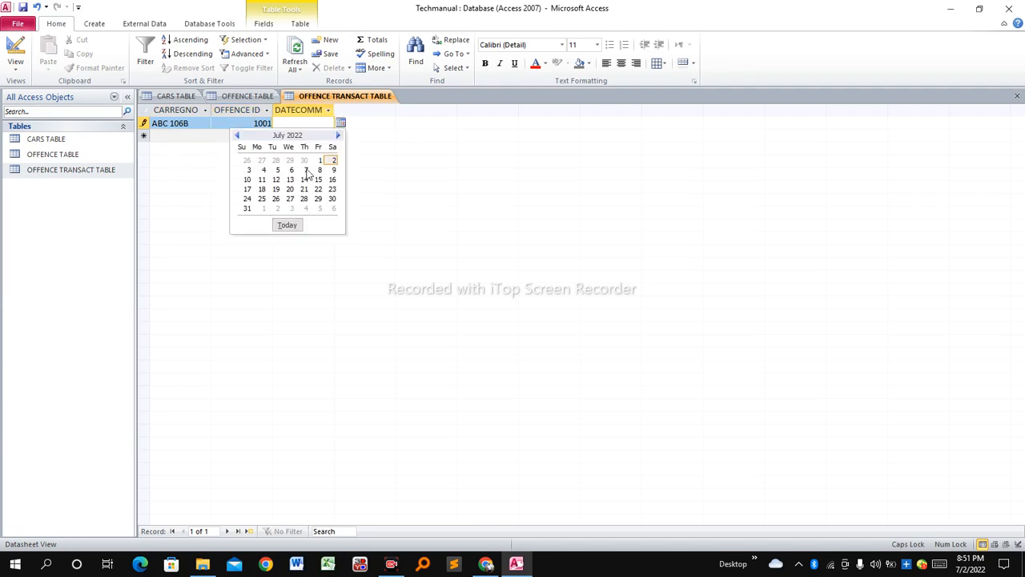
click(262, 180)
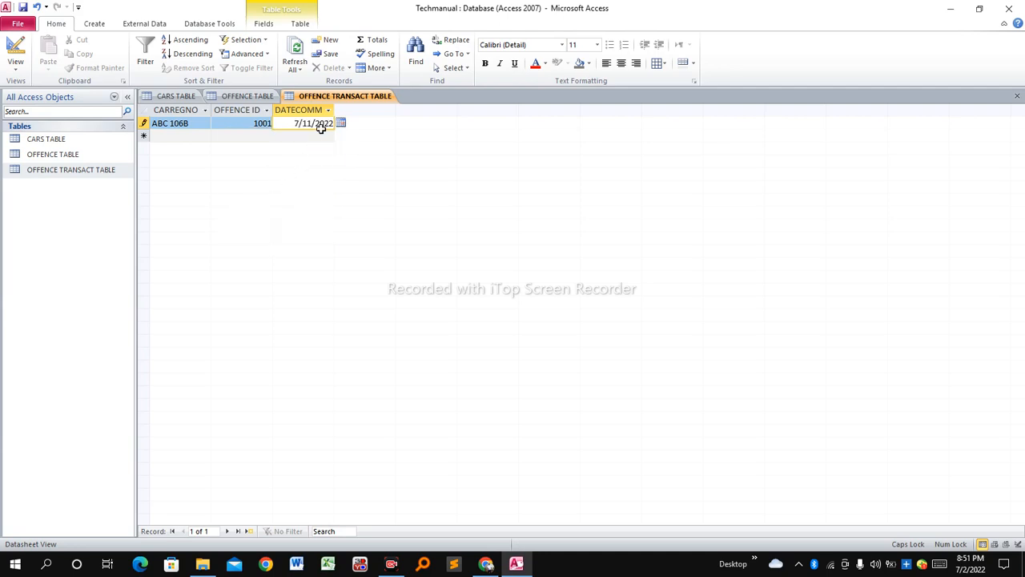
click(173, 135)
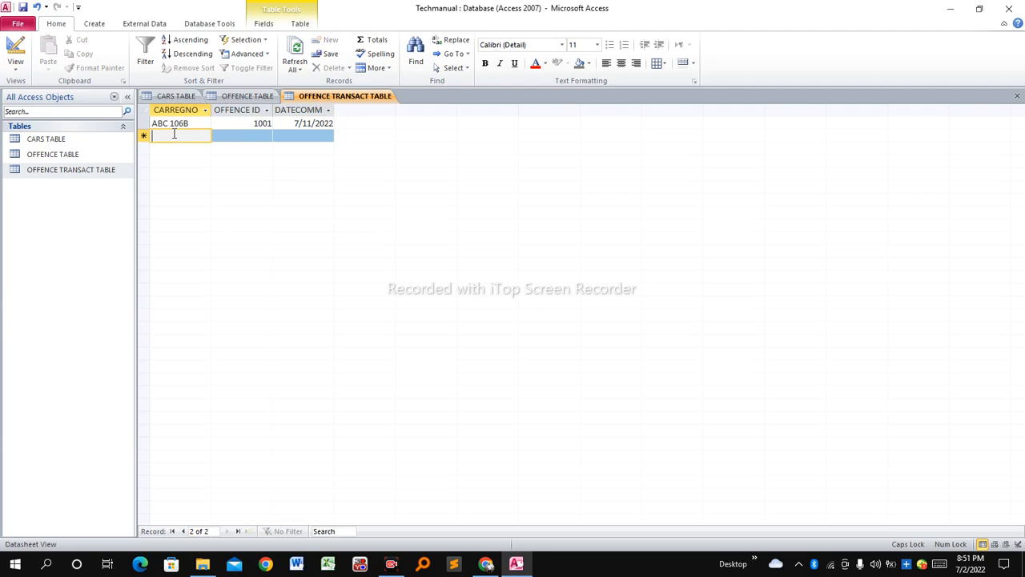
text(ABE 284,)
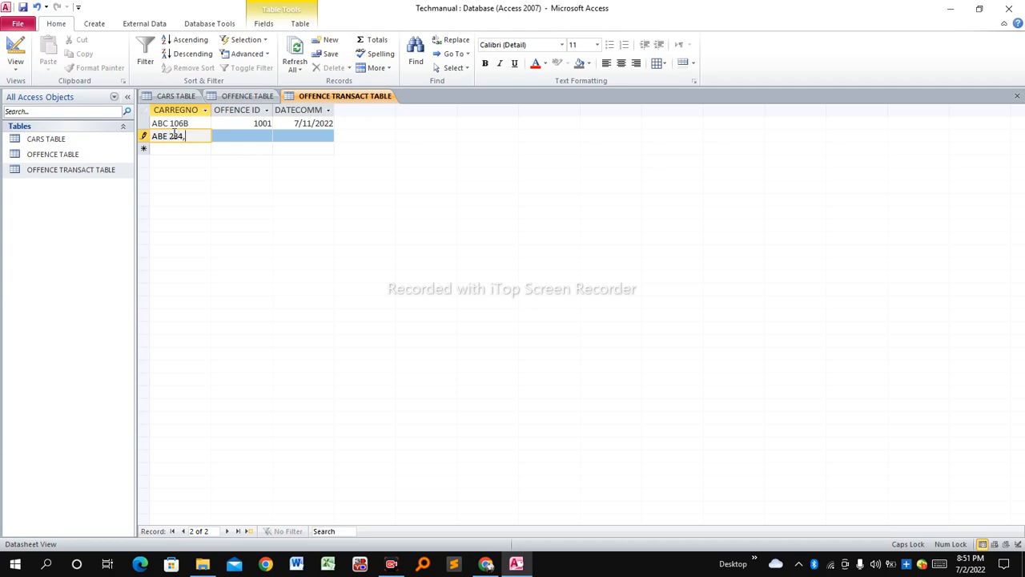
key(BackSpace)
text(M)
key(Tab)
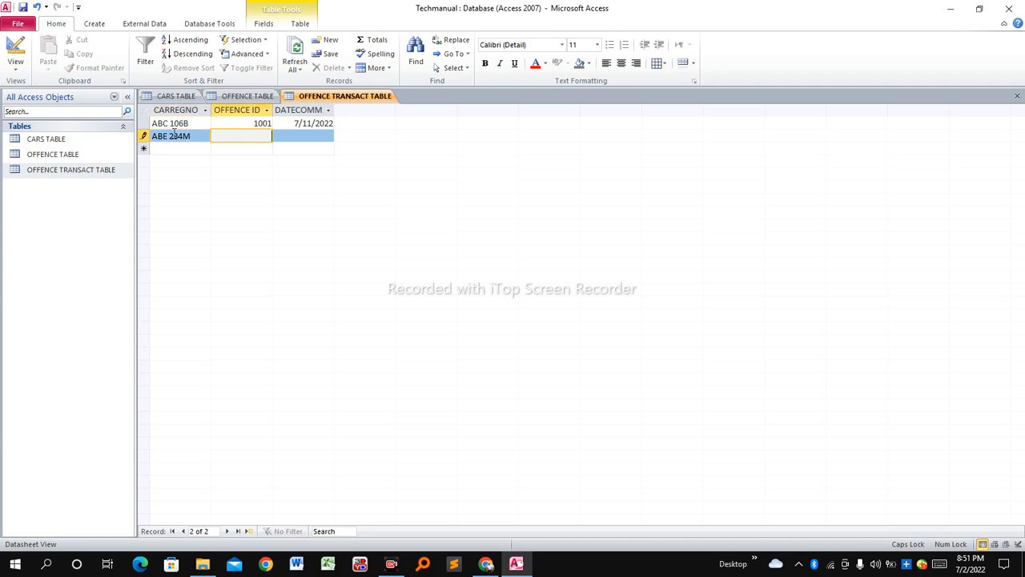
text(1001)
key(Tab)
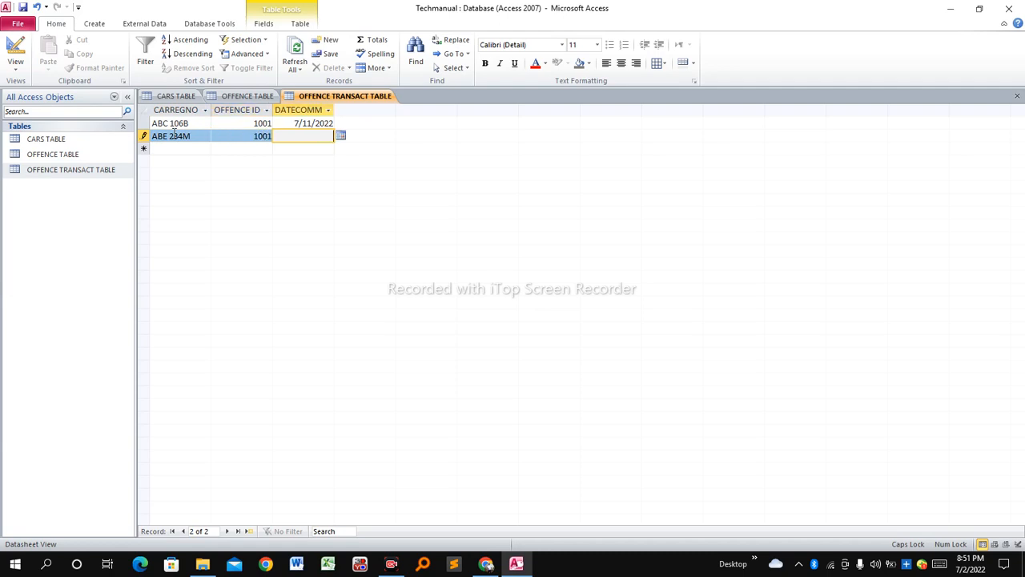
click(341, 136)
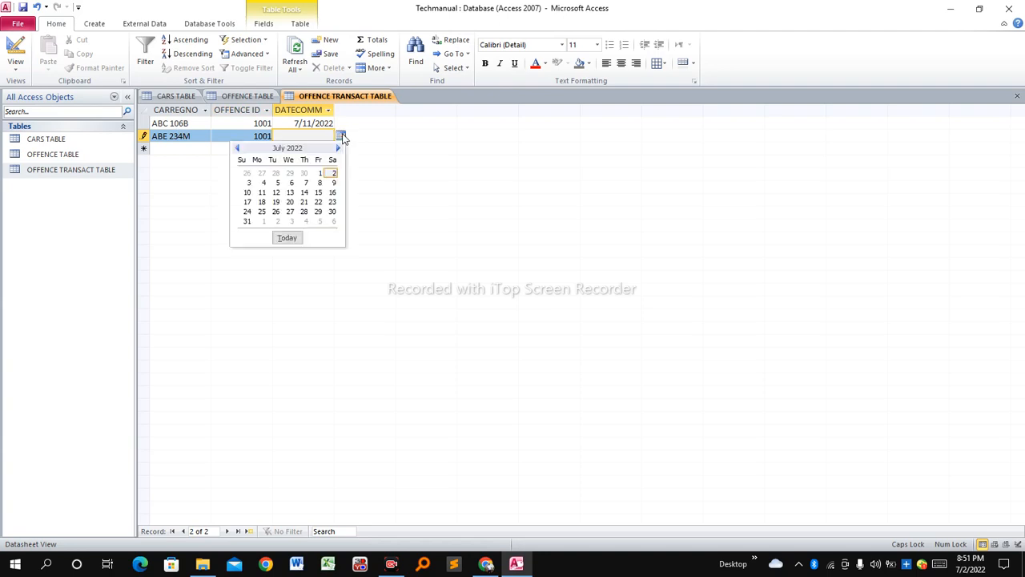
click(276, 192)
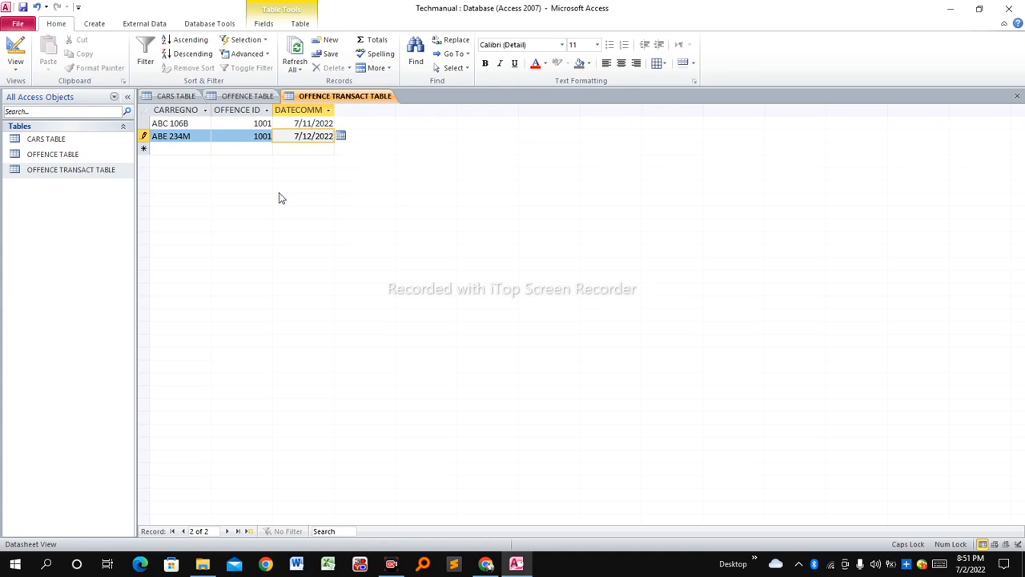
- Enter a third record in OFFENCE TRANSACT TABLE with CARREGNO ABC 106B, OFFENCE ID 1001 and date committed 7/13/2022
click(177, 149)
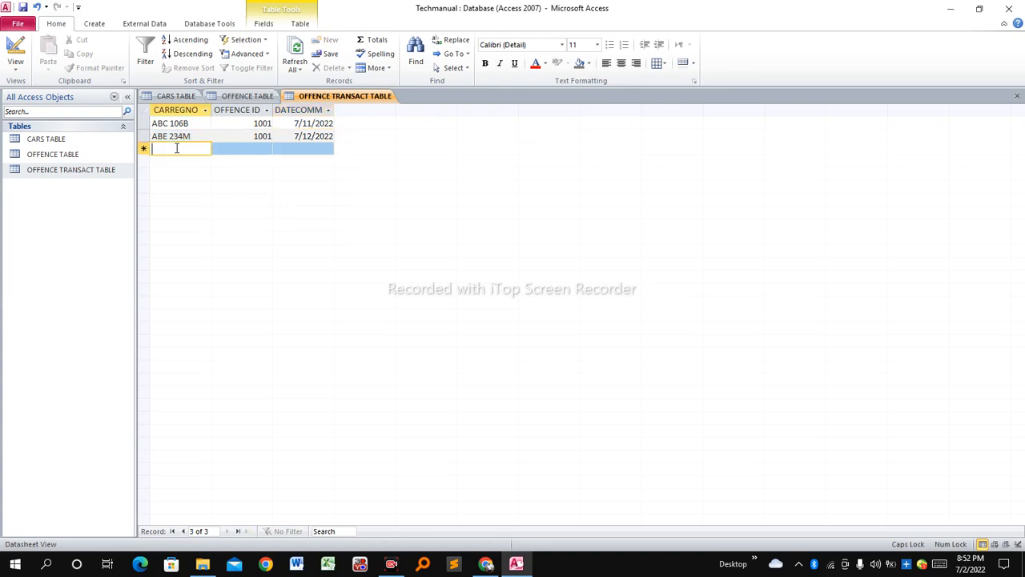
text(ABC)
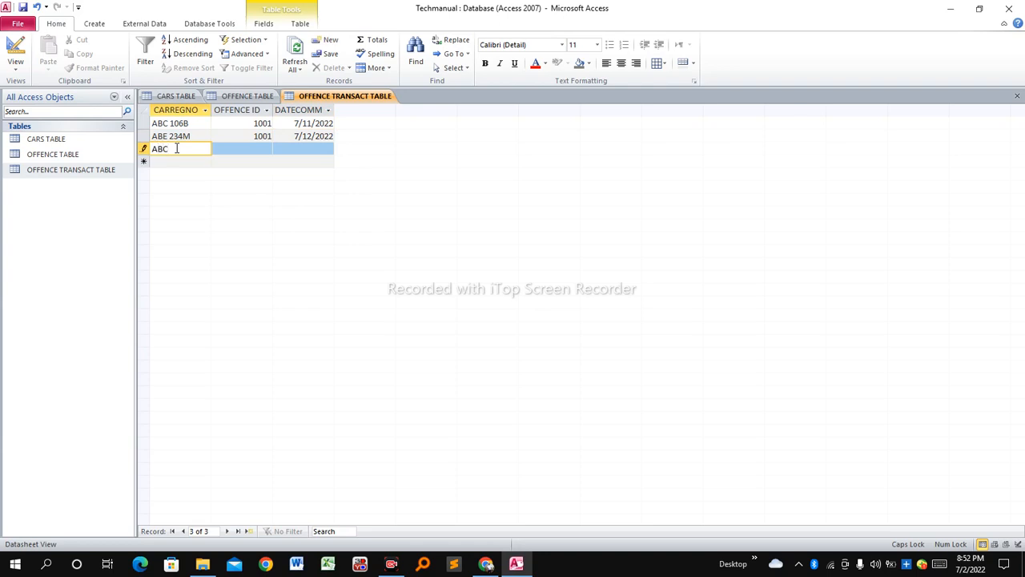
text( 106B)
key(Tab)
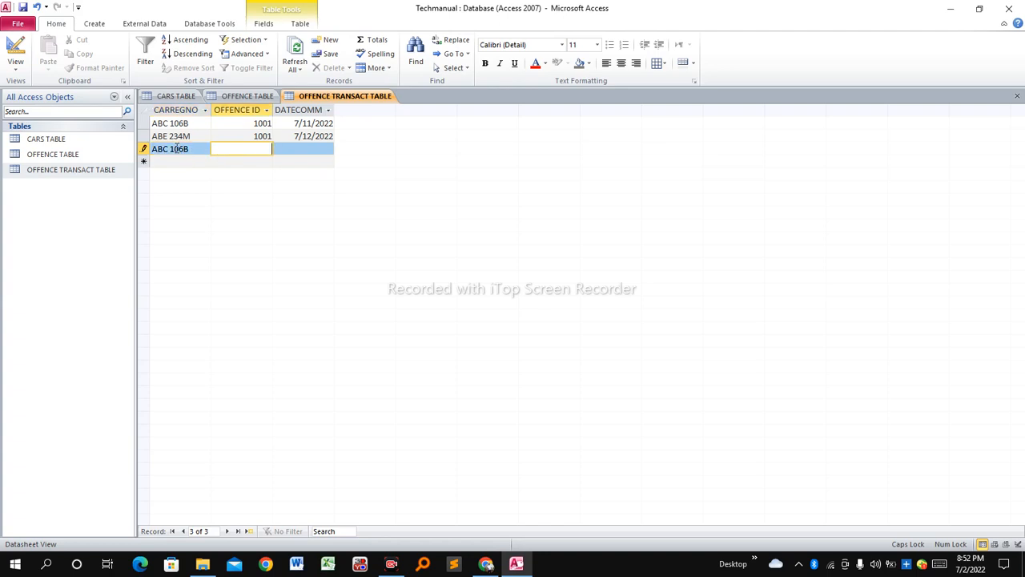
text(1001)
key(Tab)
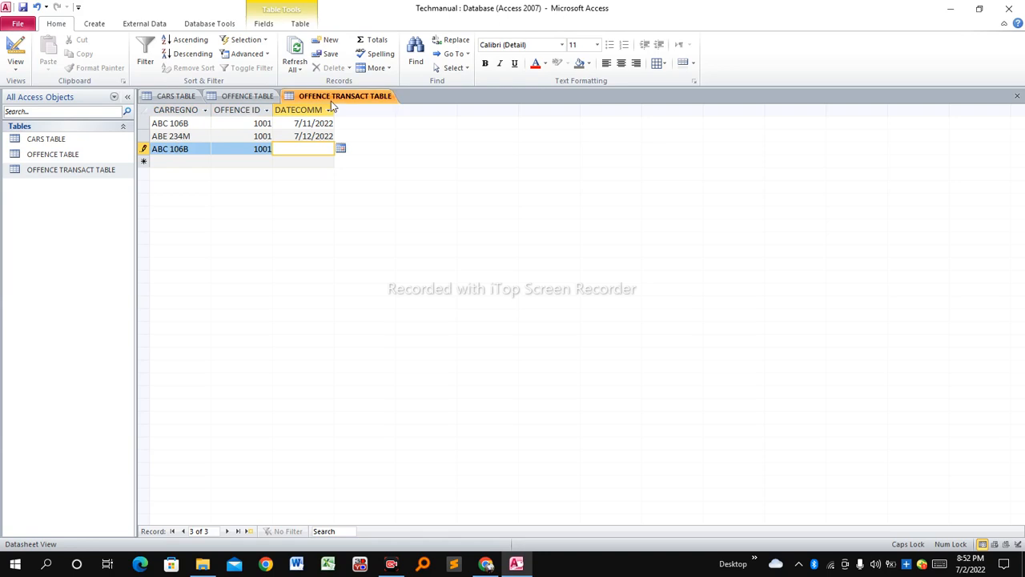
click(341, 150)
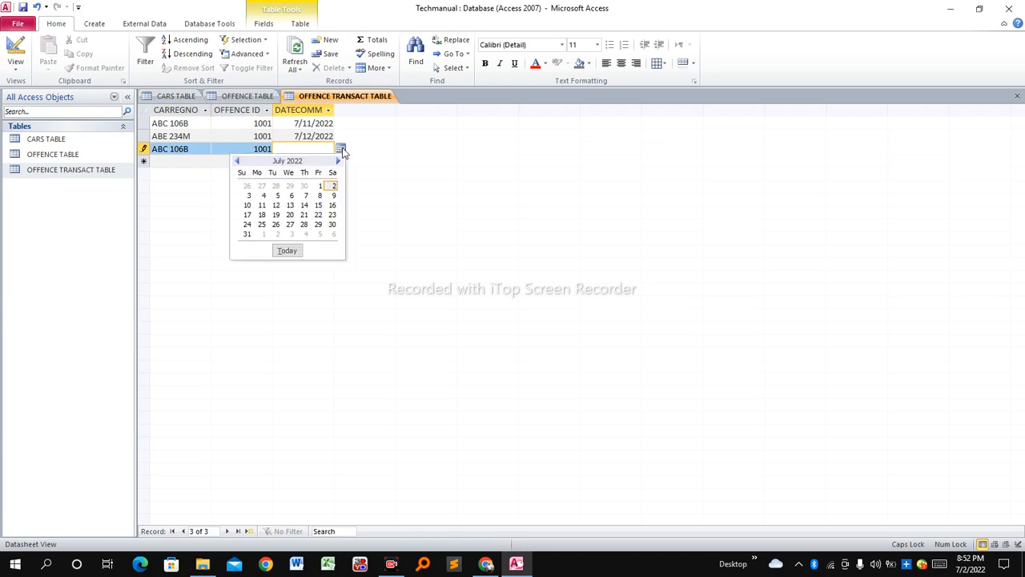
click(290, 206)
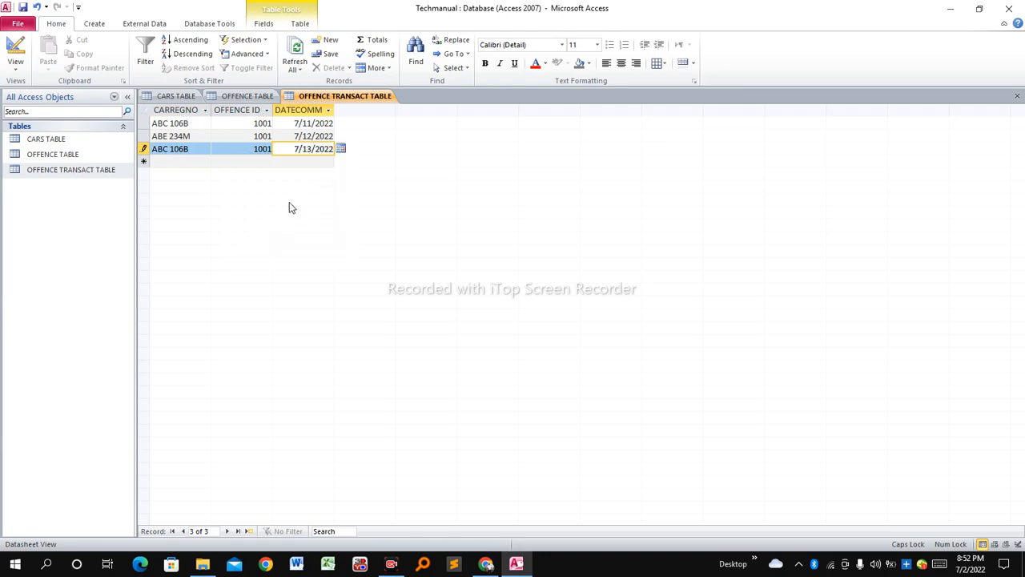
click(163, 162)
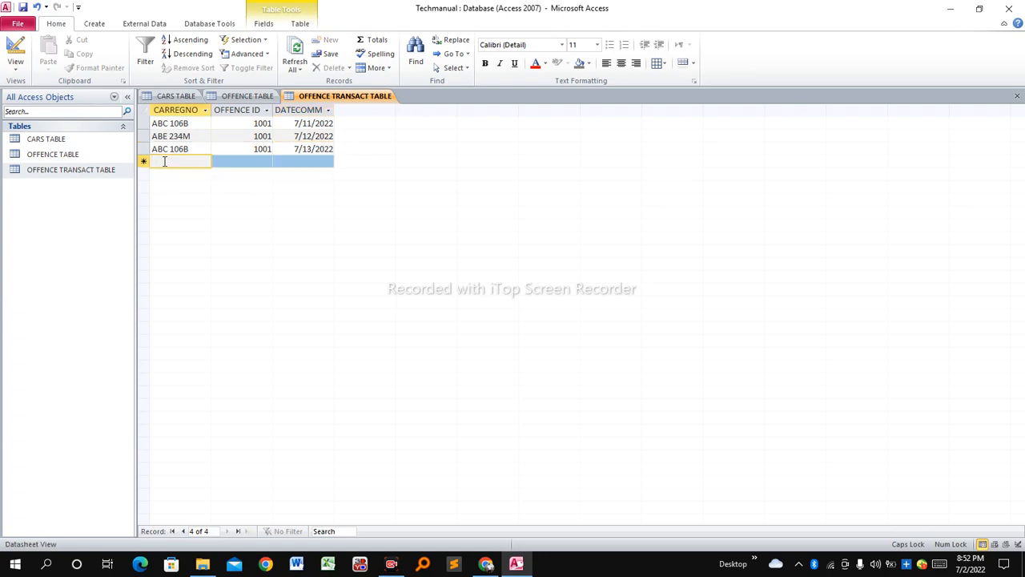
text(ABNE 234M)
key(Tab)
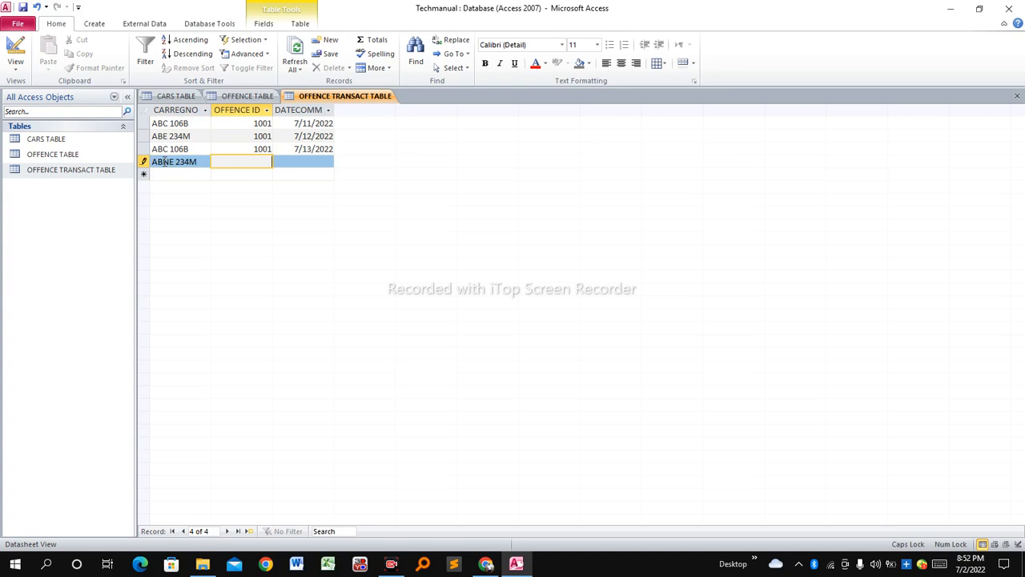
click(170, 162)
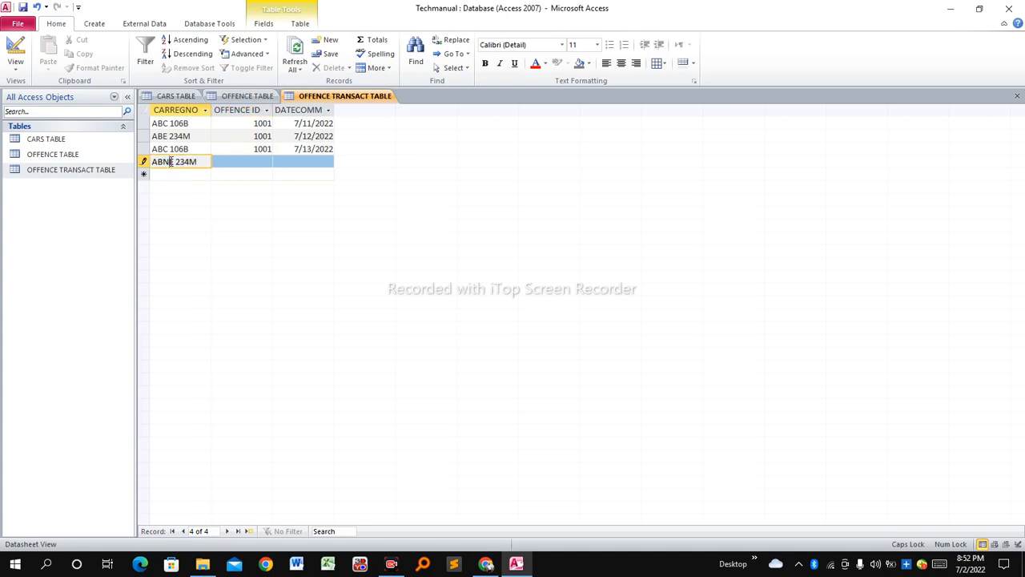
key(BackSpace)
click(238, 162)
text(1002)
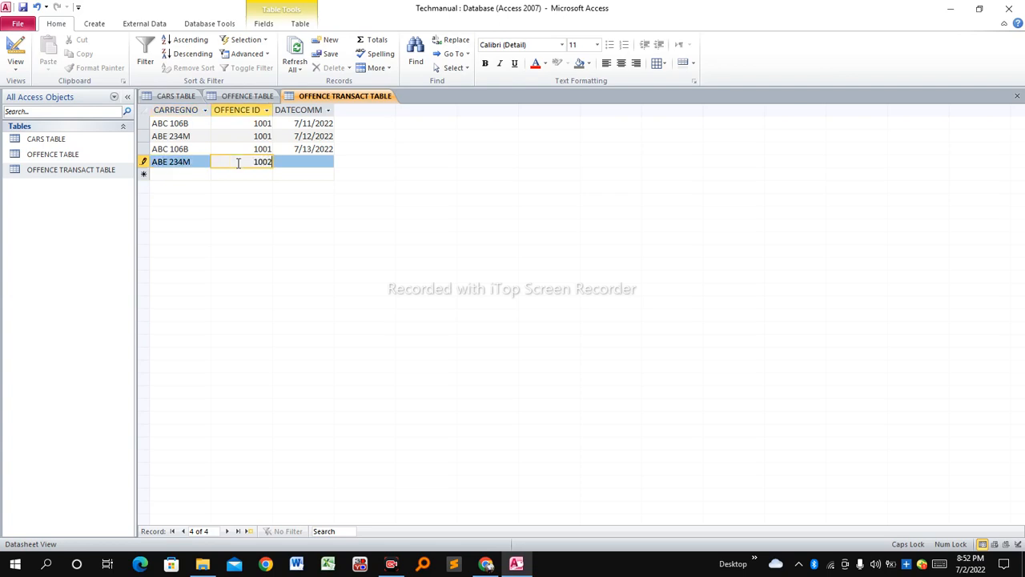
key(Tab)
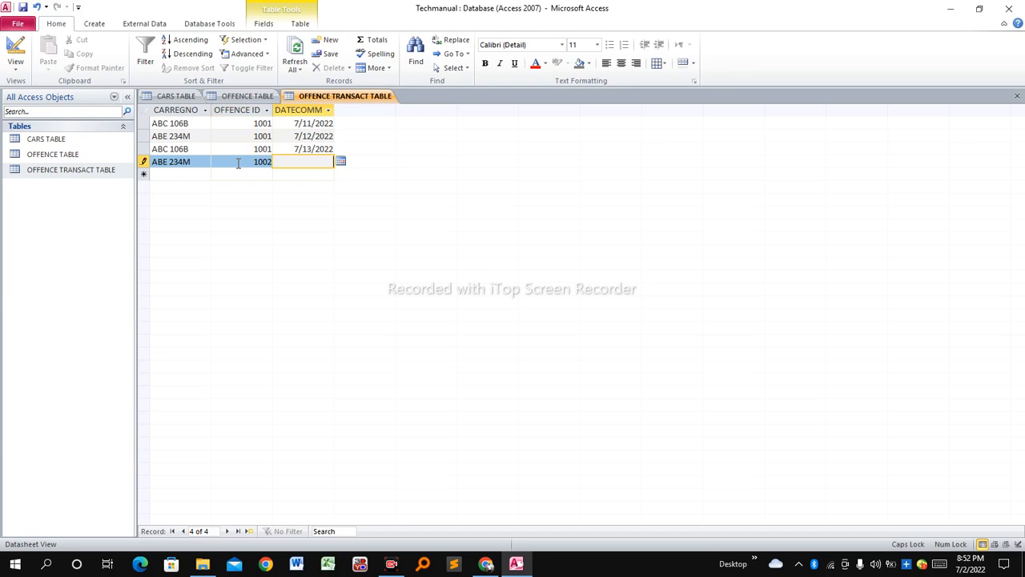
click(342, 164)
click(304, 218)
click(175, 173)
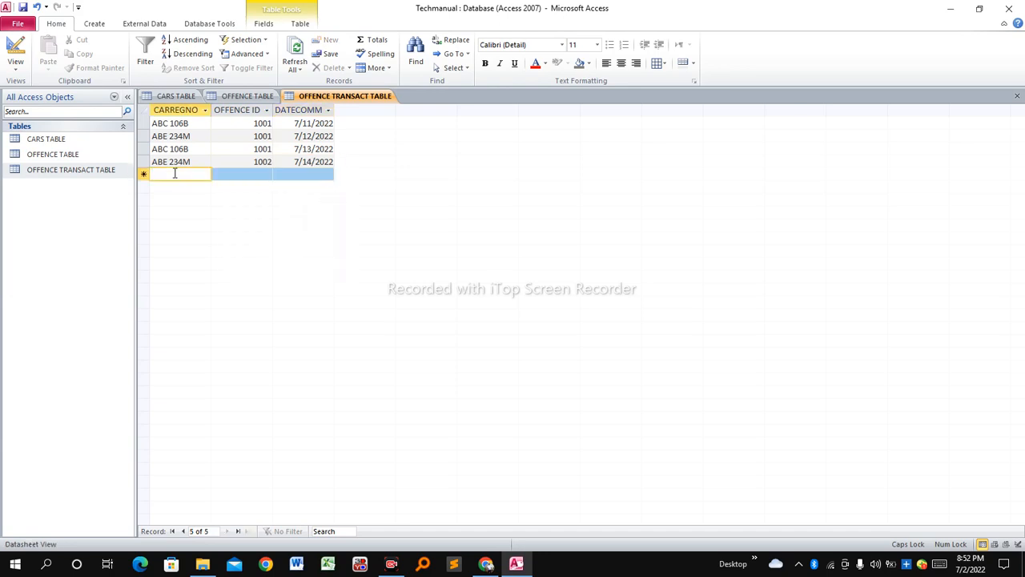
text(A)
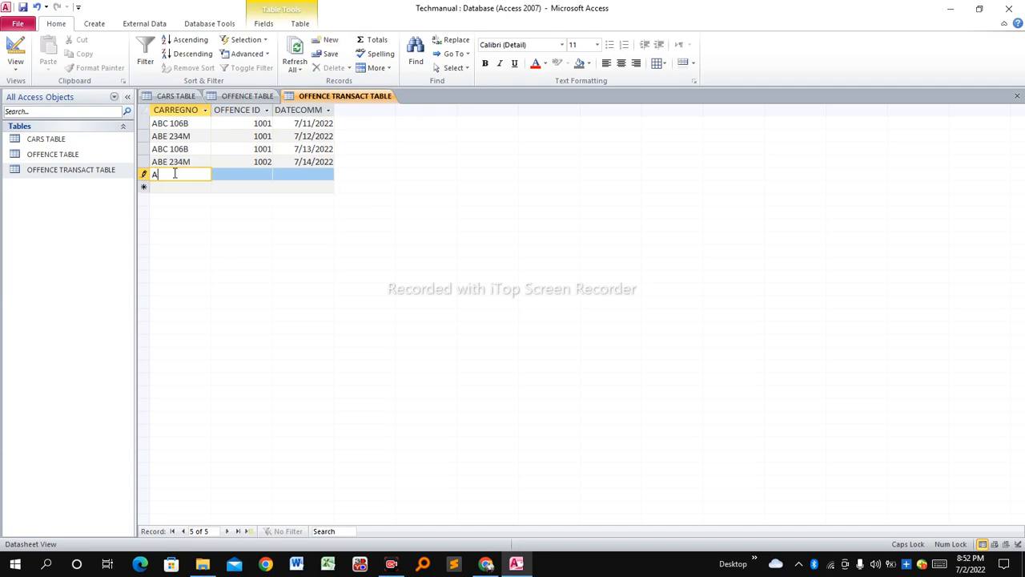
text(BE 234M)
key(Tab)
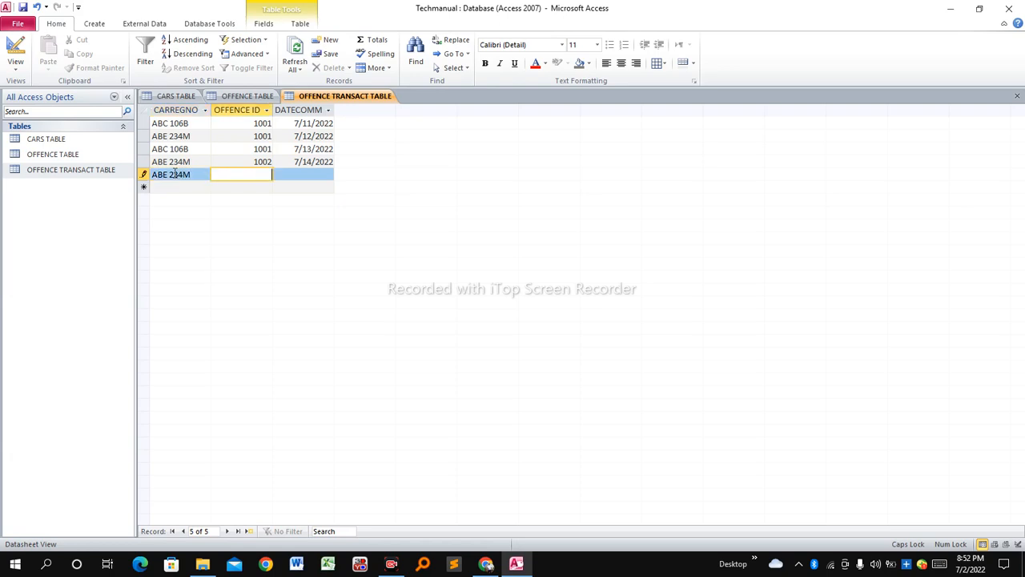
text(1002)
key(Tab)
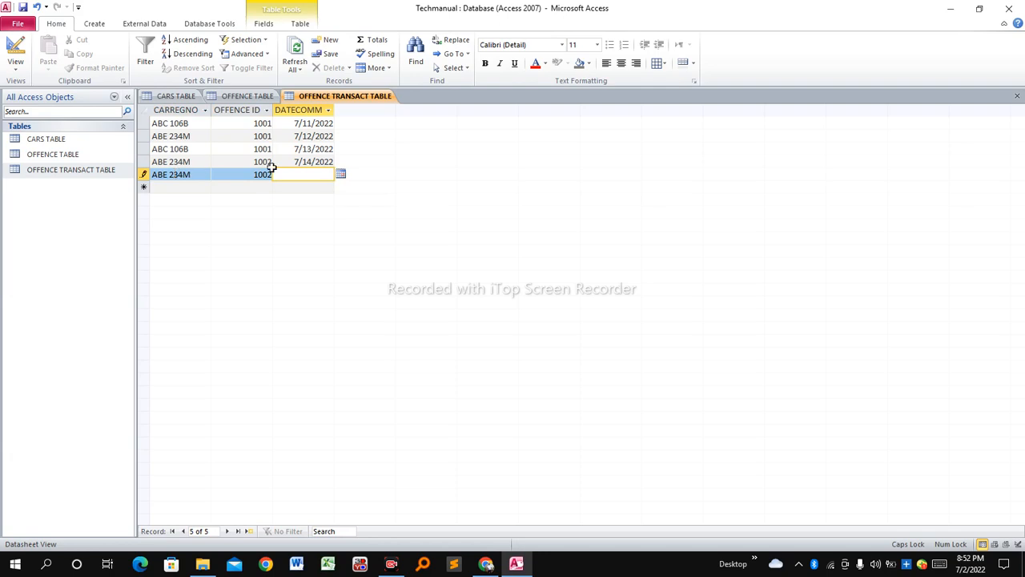
click(341, 175)
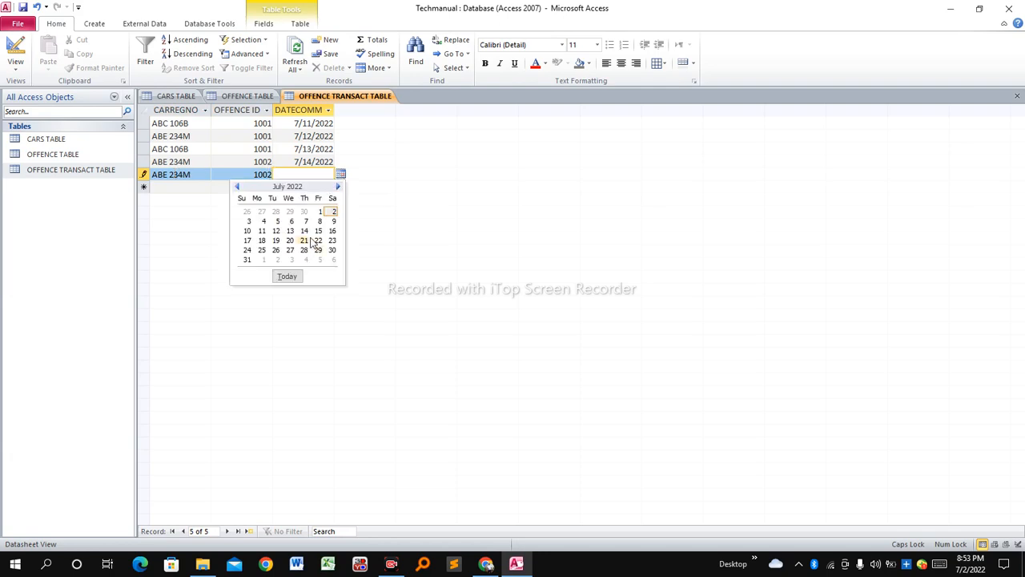
click(316, 236)
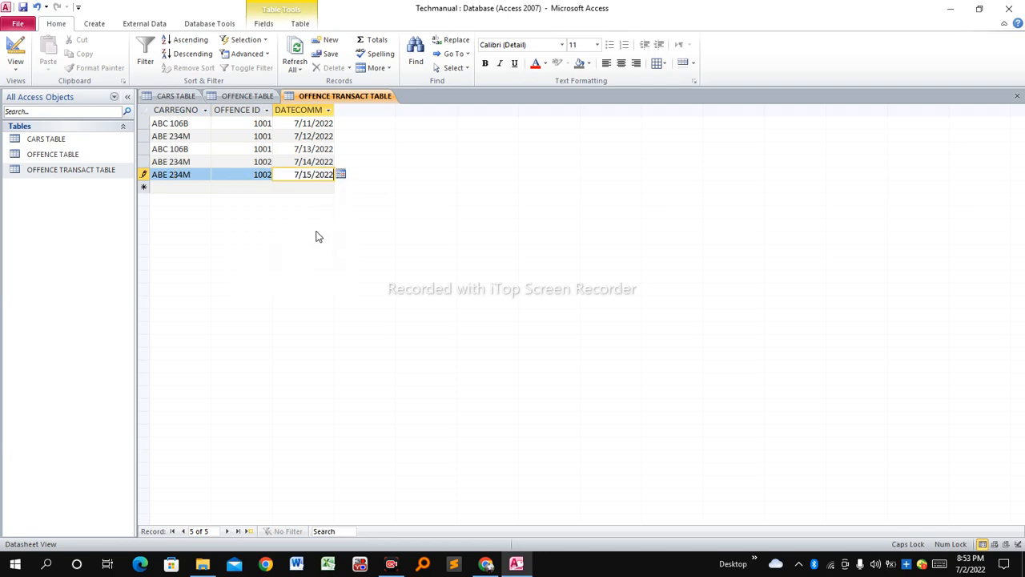
click(178, 186)
text(ABE 234M)
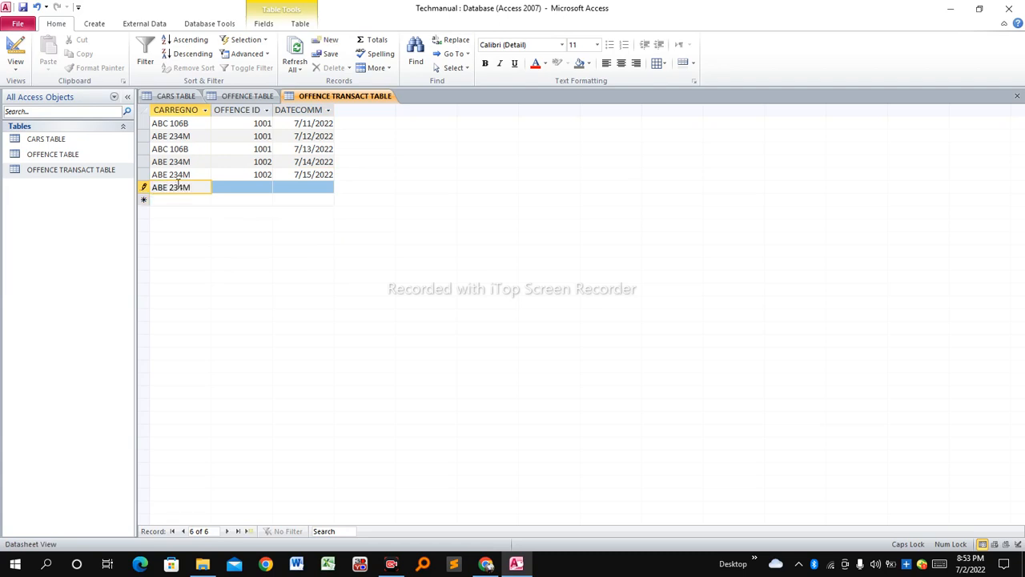
key(Tab)
text(1002)
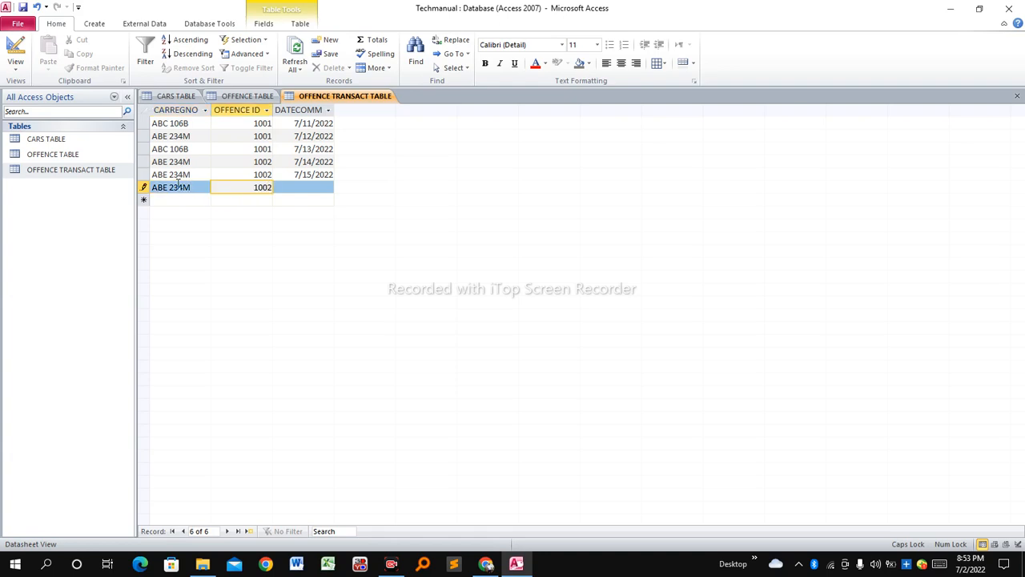
key(Tab)
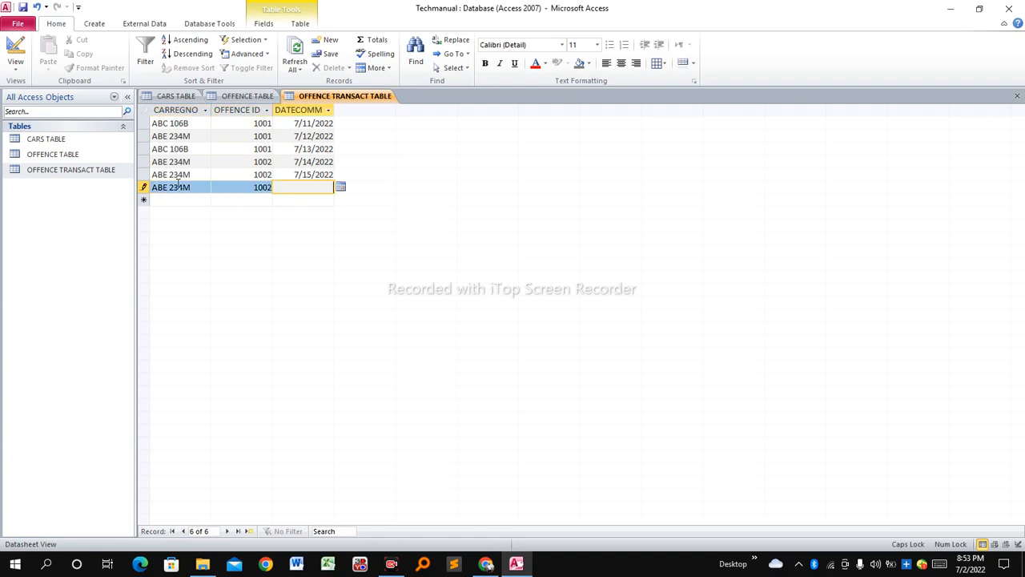
click(341, 187)
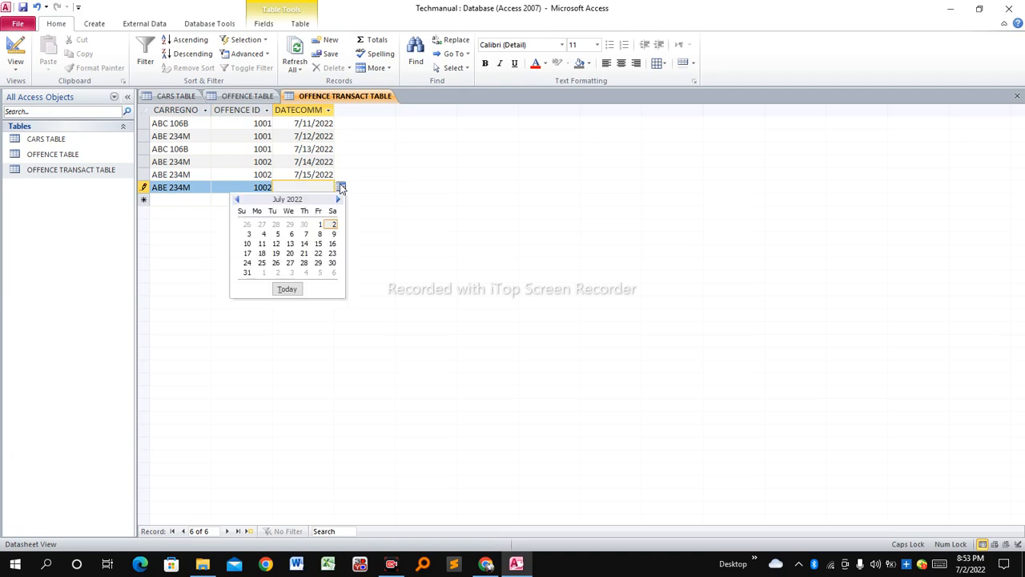
click(331, 245)
click(183, 199)
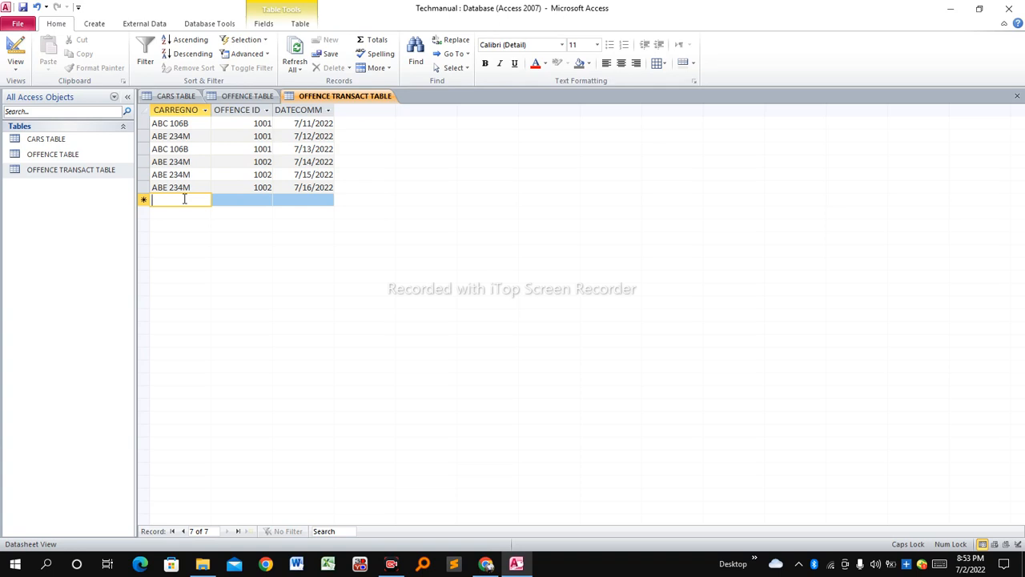
text(ABL 245)
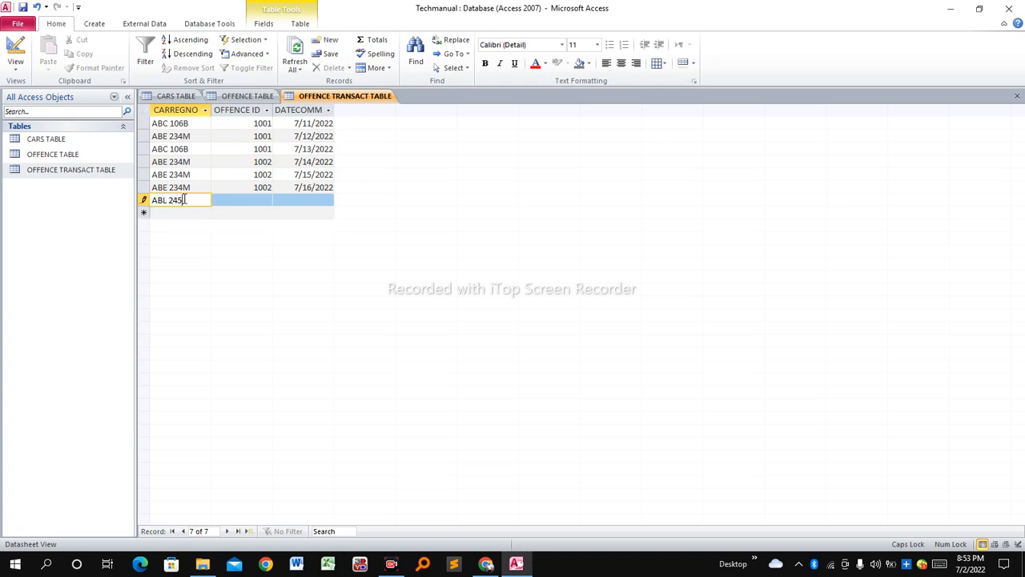
text(G)
key(Tab)
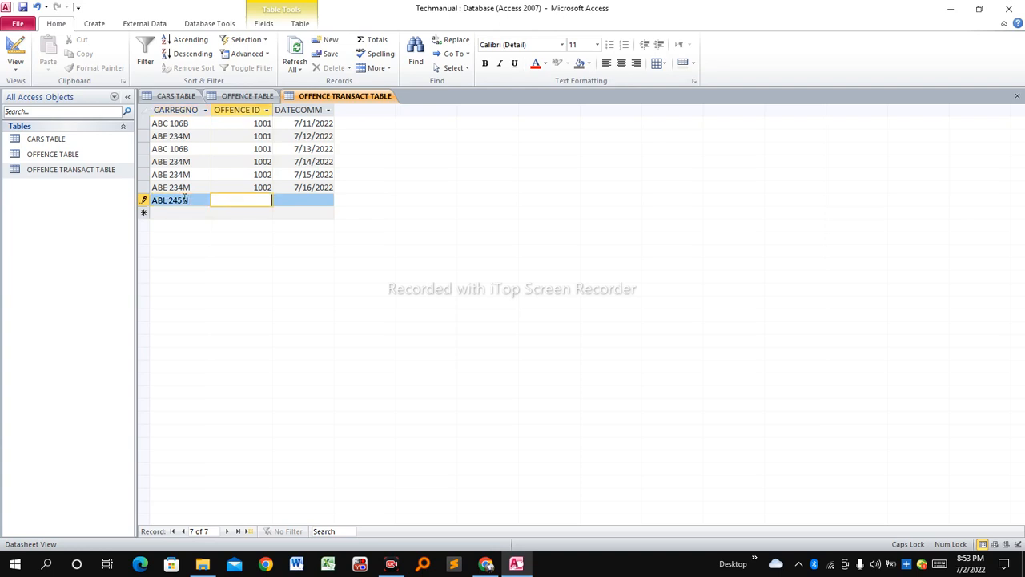
text(1003)
key(Tab)
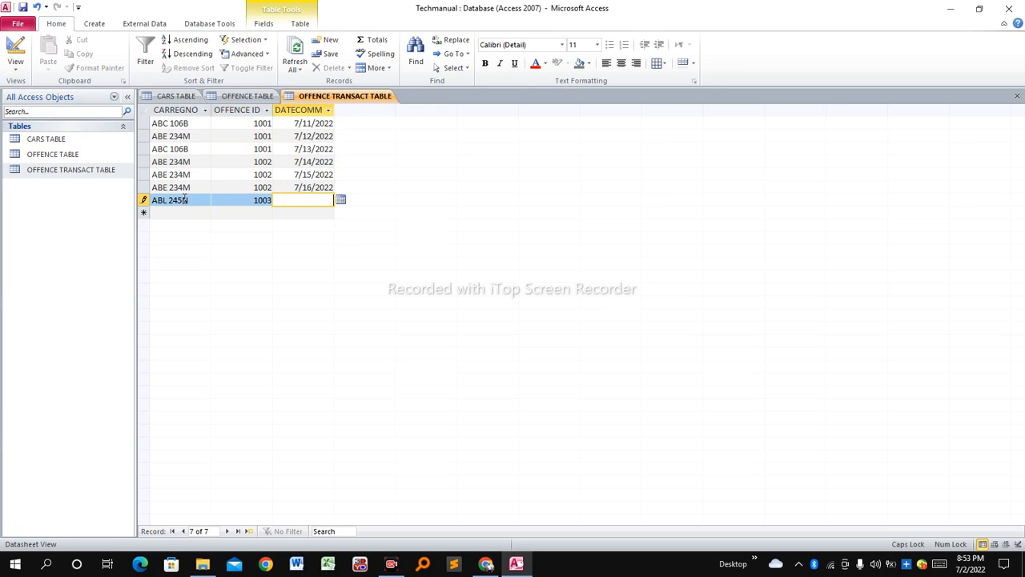
click(340, 199)
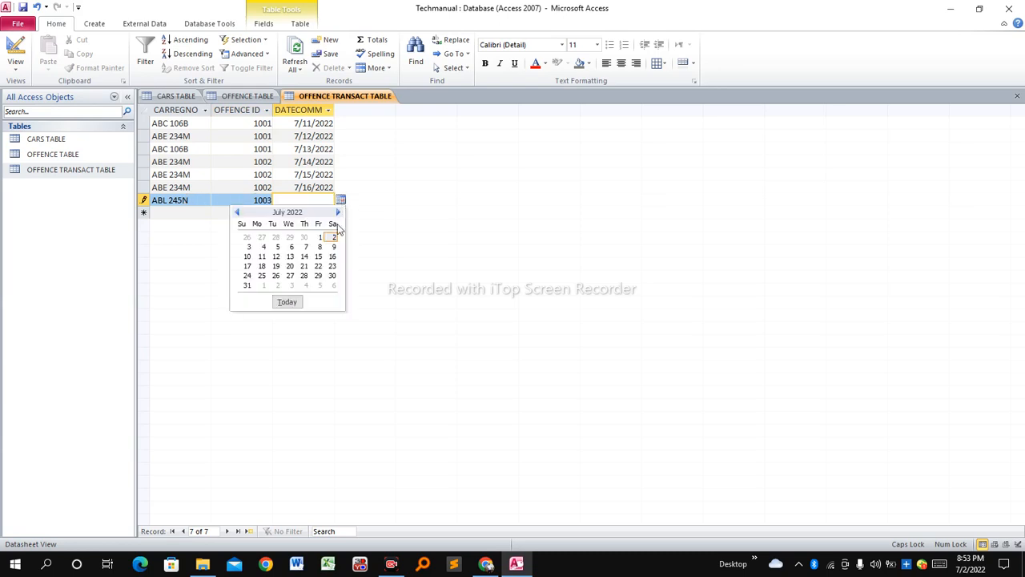
click(249, 268)
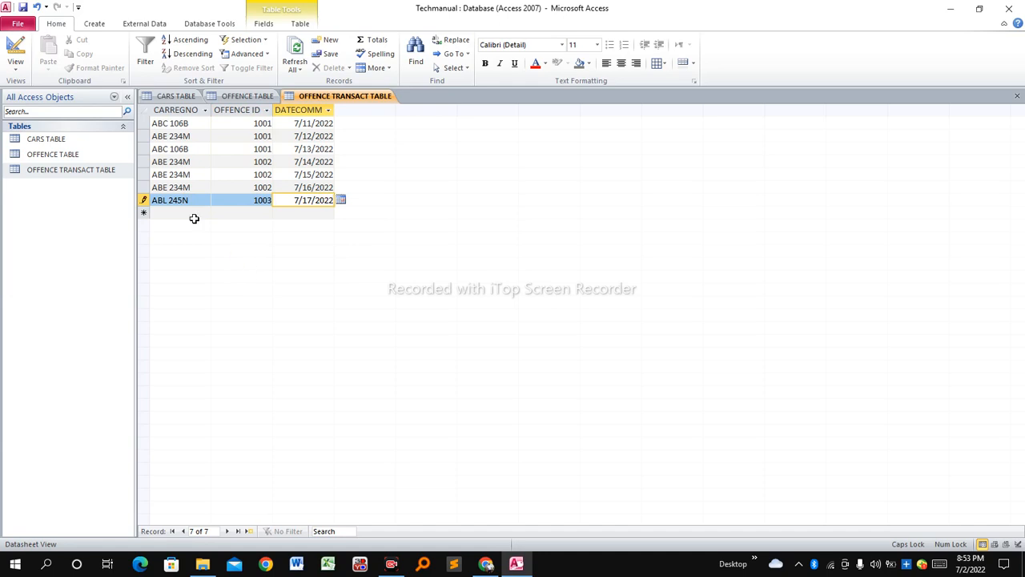
click(169, 212)
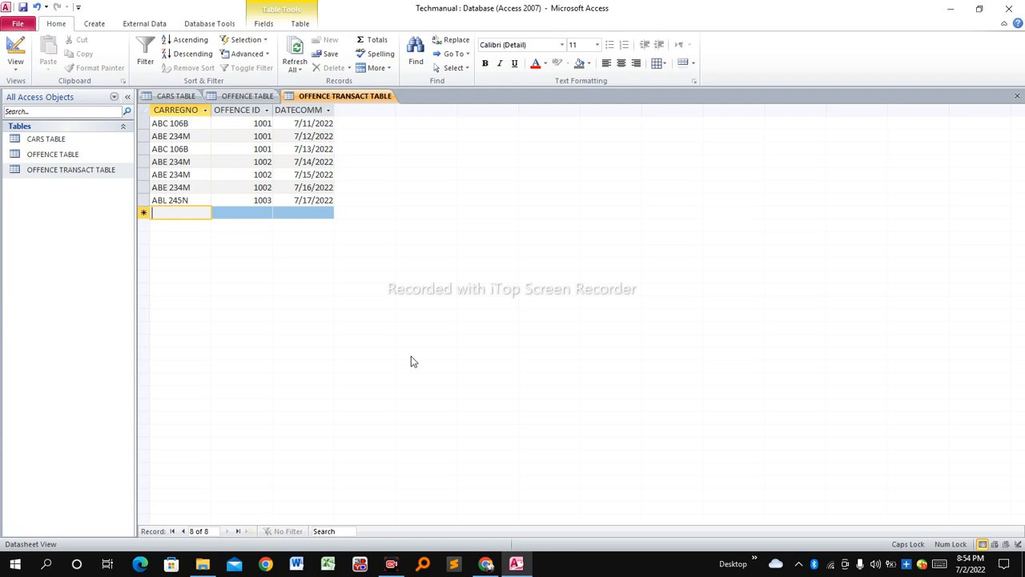
text(ABL 245N)
key(Tab)
text(1003)
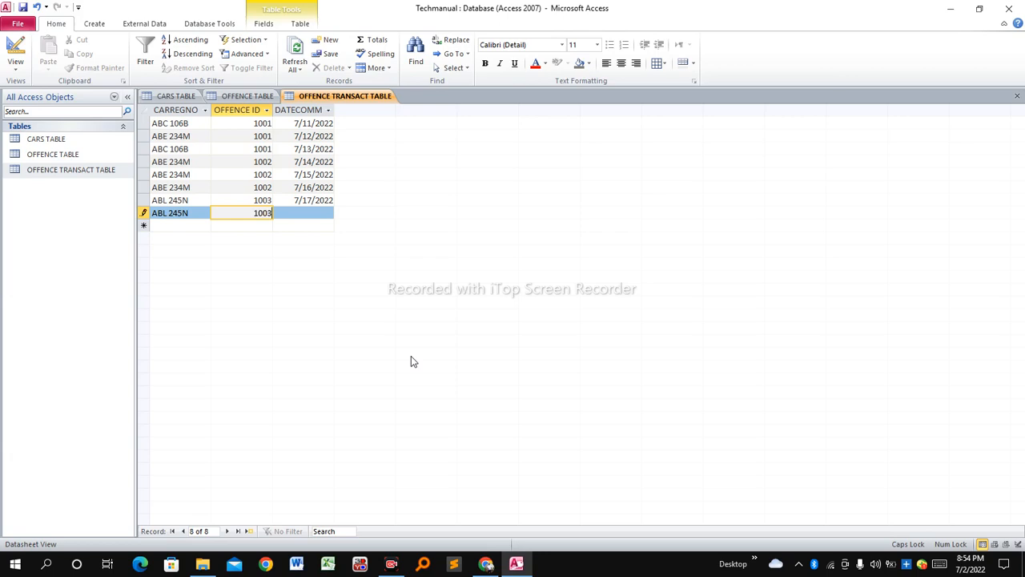
key(Tab)
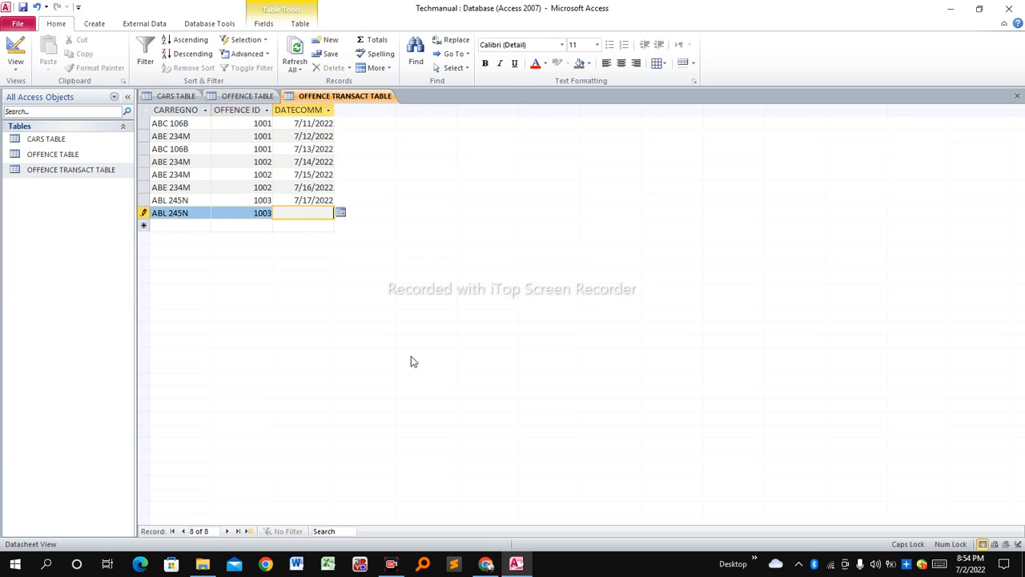
click(341, 212)
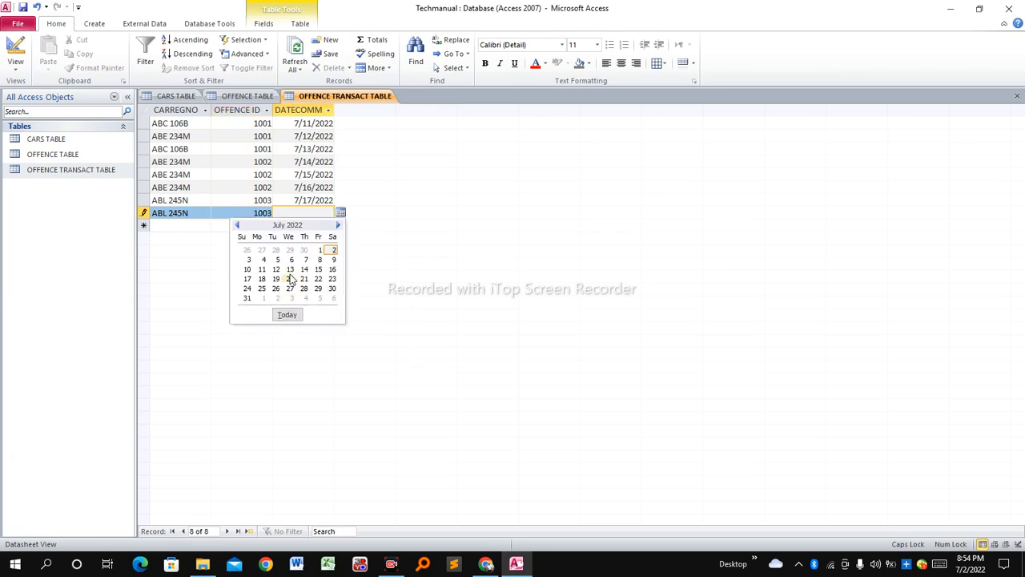
click(263, 280)
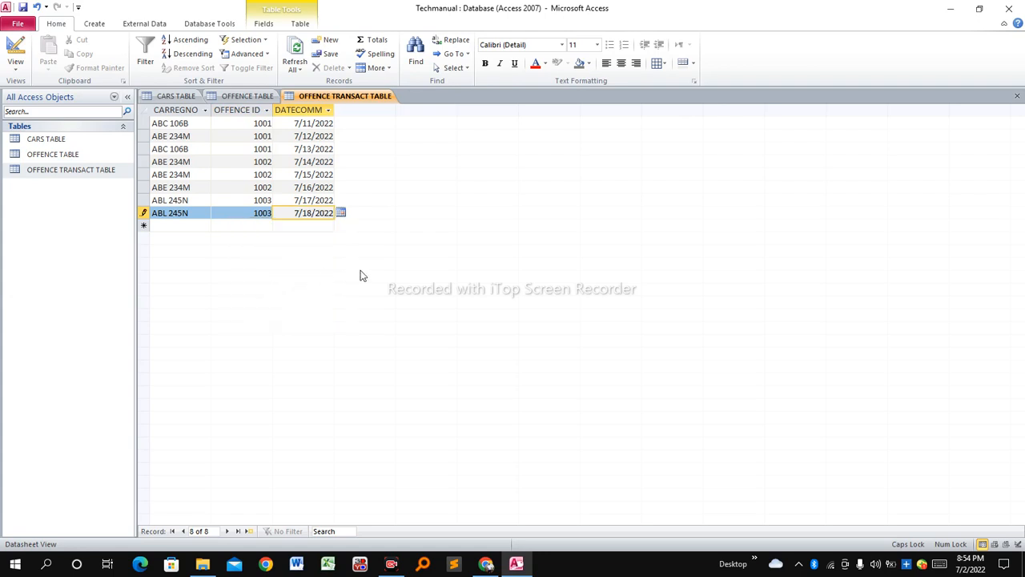
- Save OFFENCE TRANSACT TABLE and close all open tables
right_click(318, 96)
click(349, 101)
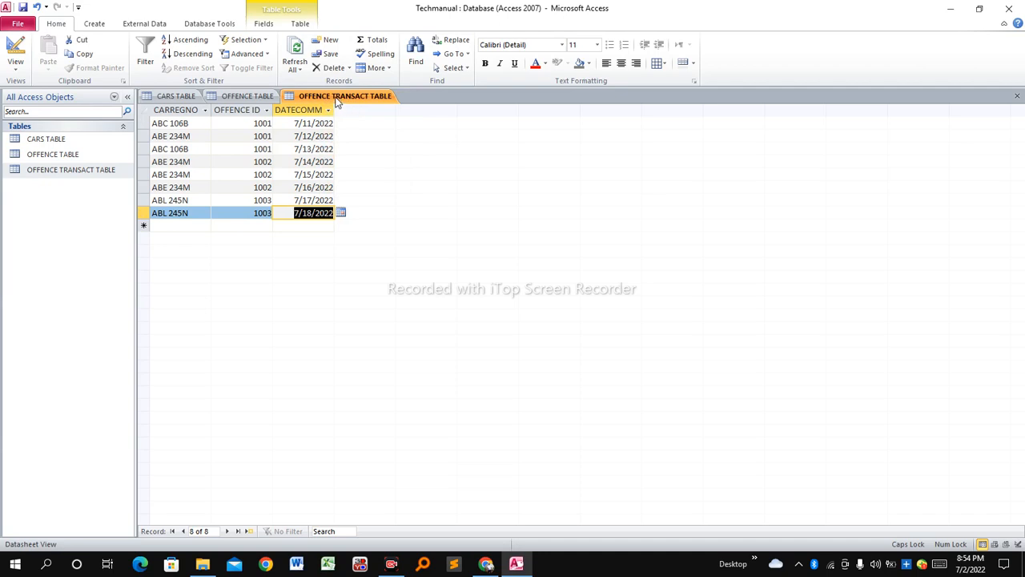
right_click(338, 100)
click(375, 136)
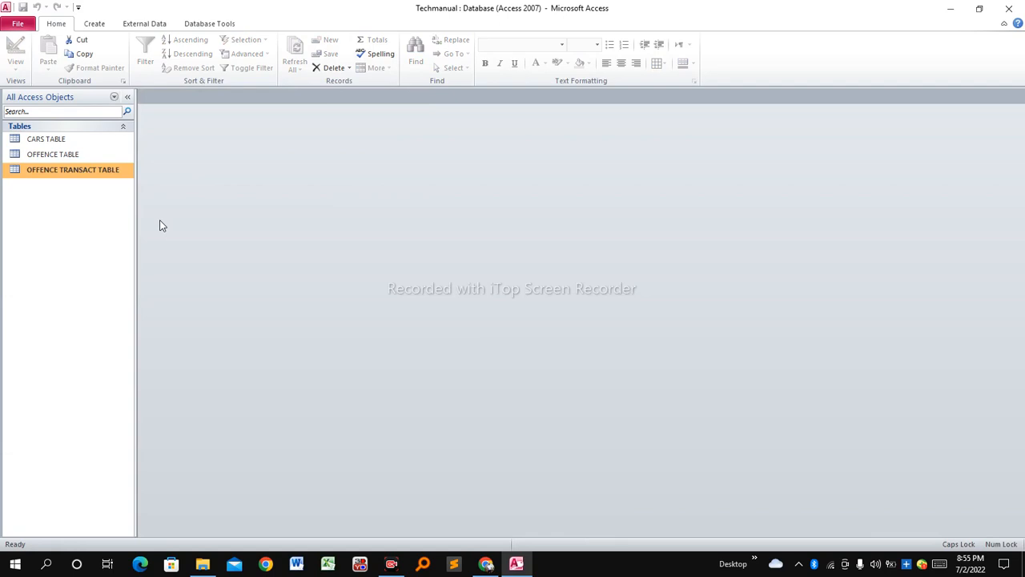
click(53, 141)
click(61, 157)
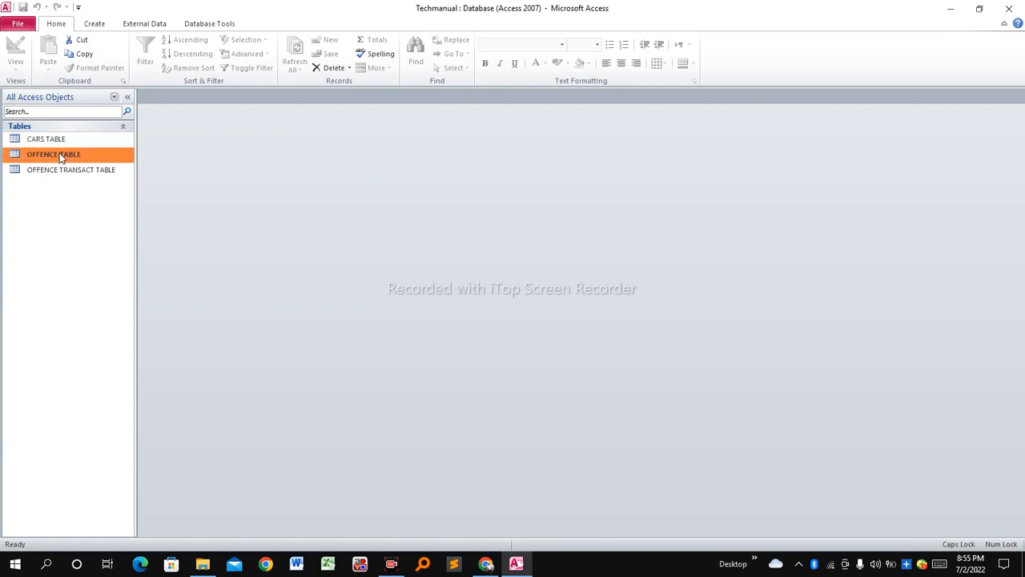
click(53, 141)
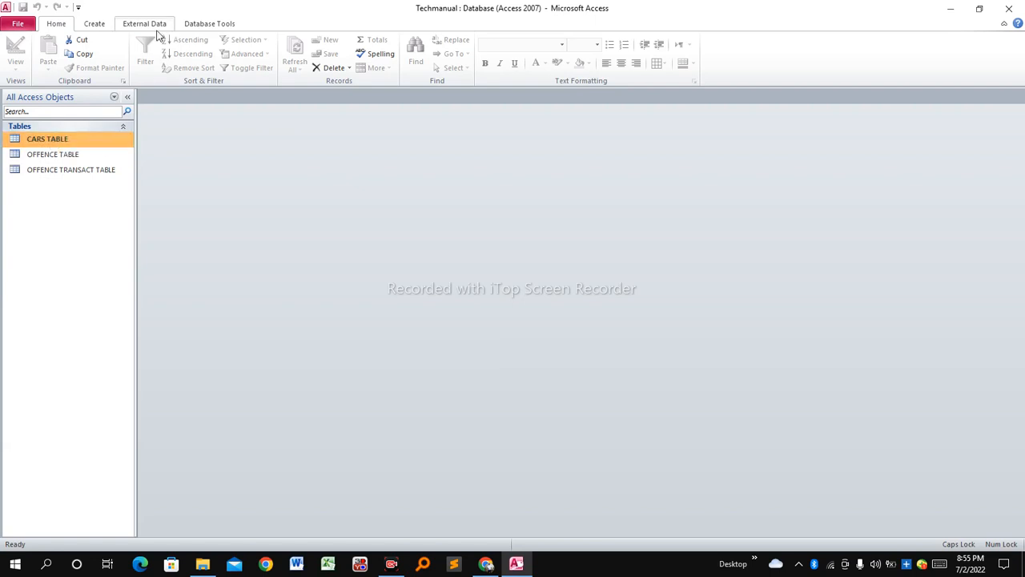
click(209, 25)
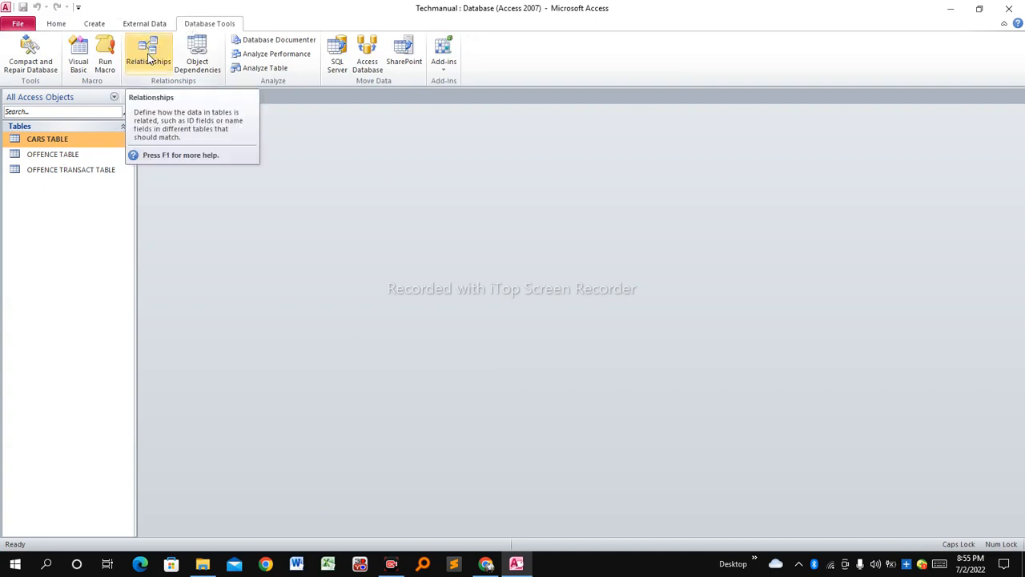
click(99, 25)
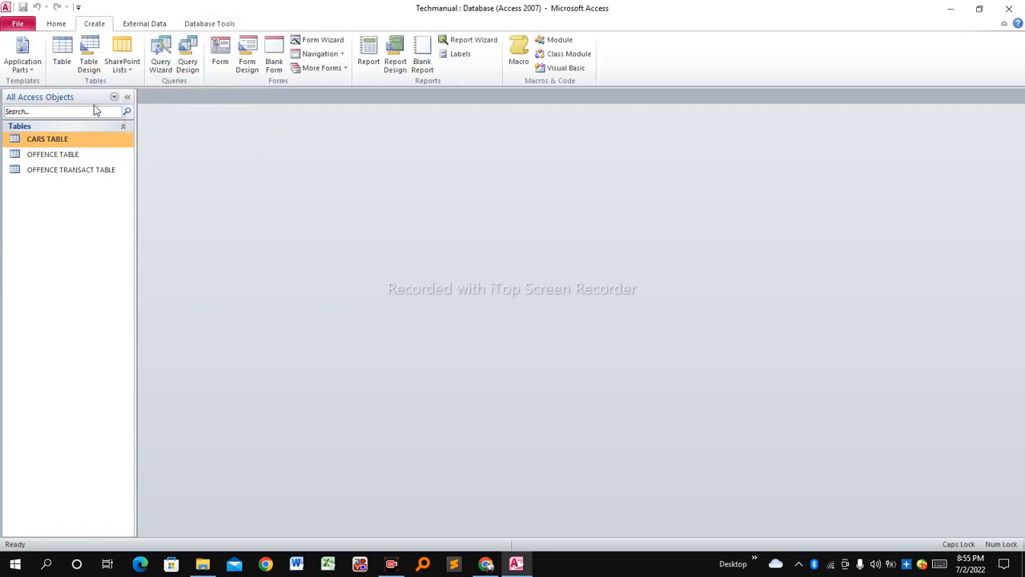
- In the design of CARS TABLE, make CARREGNO the primary key and save the table
right_click(50, 141)
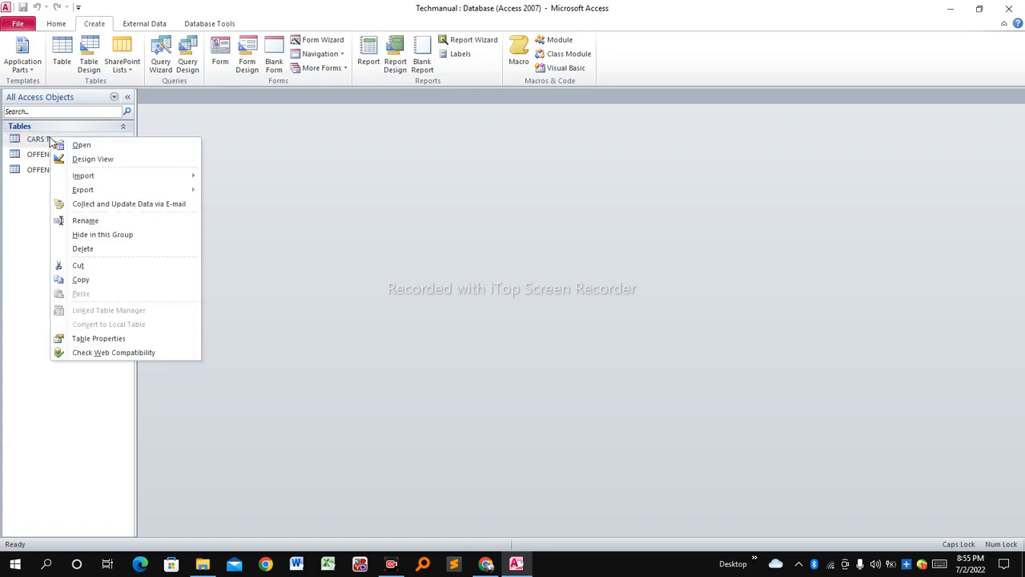
click(93, 159)
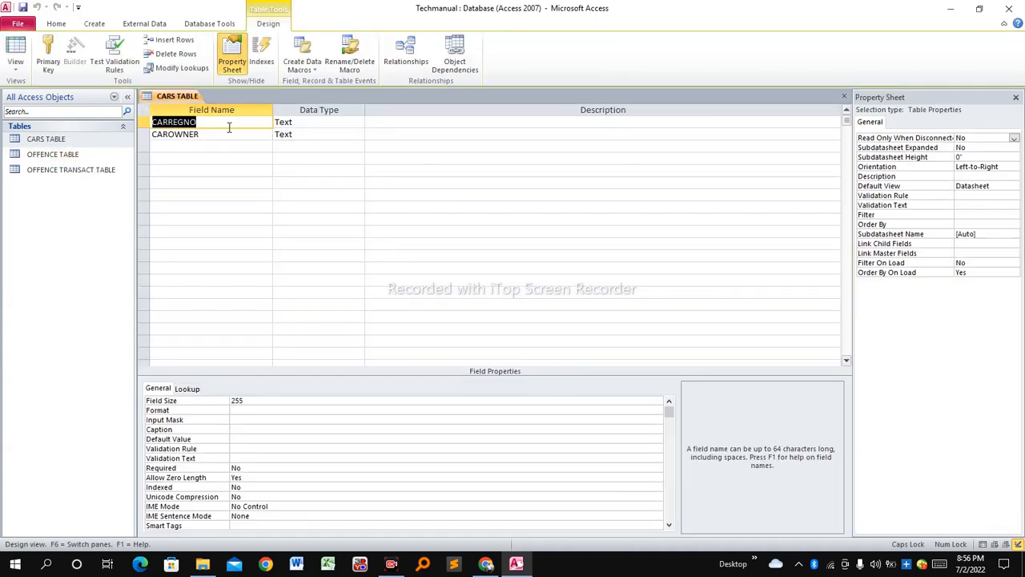
click(210, 124)
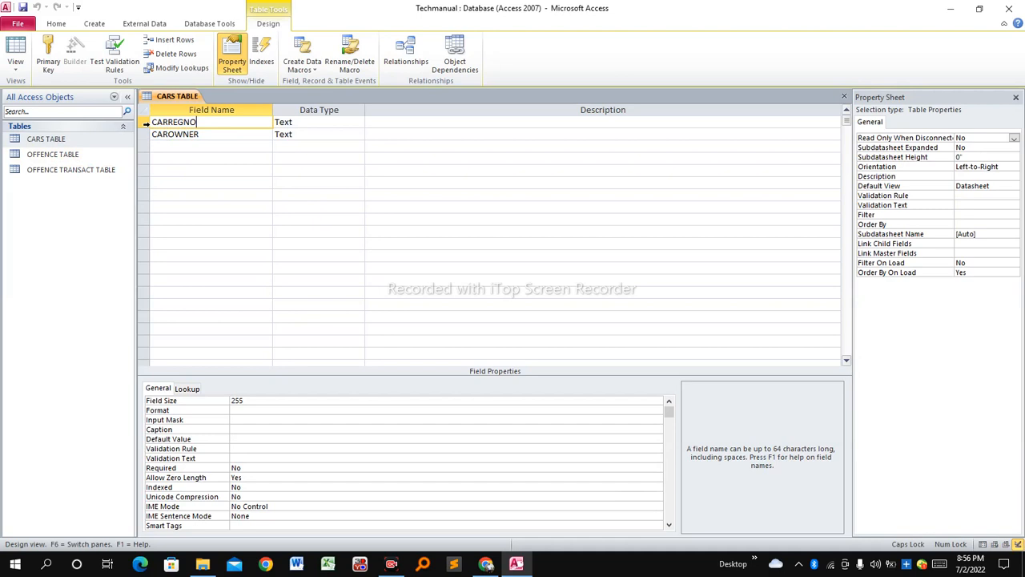
click(145, 124)
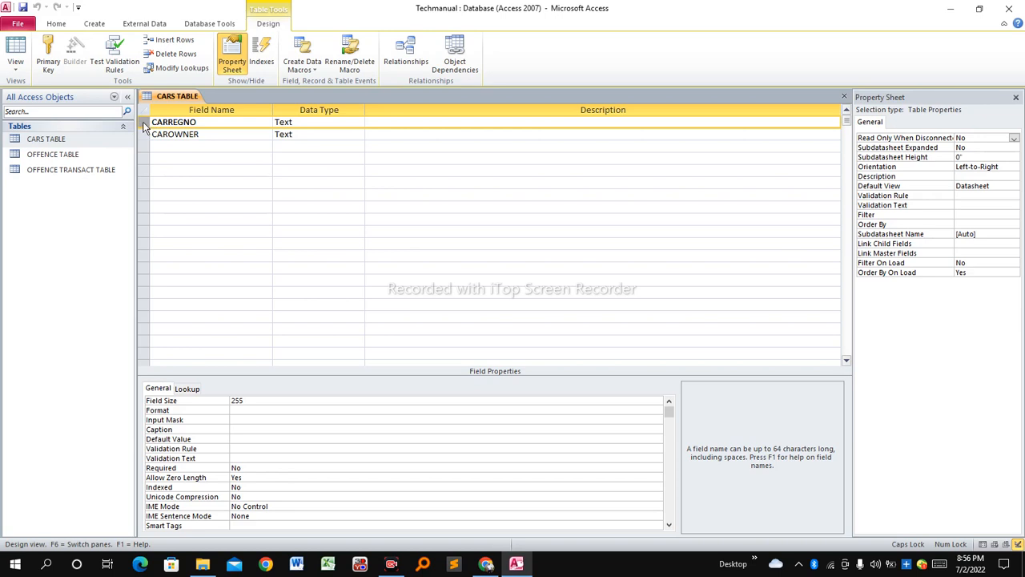
right_click(145, 126)
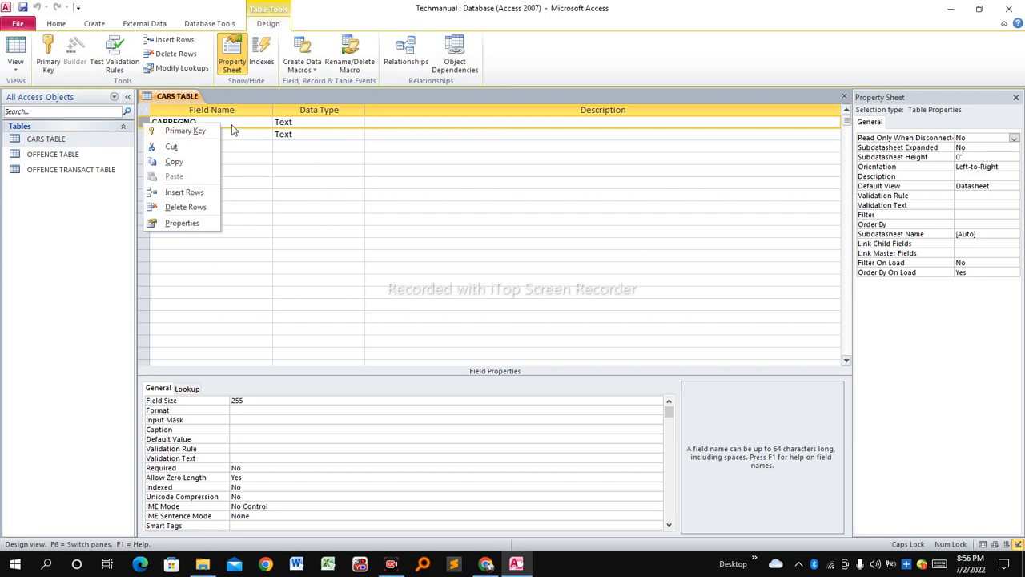
click(210, 124)
click(145, 122)
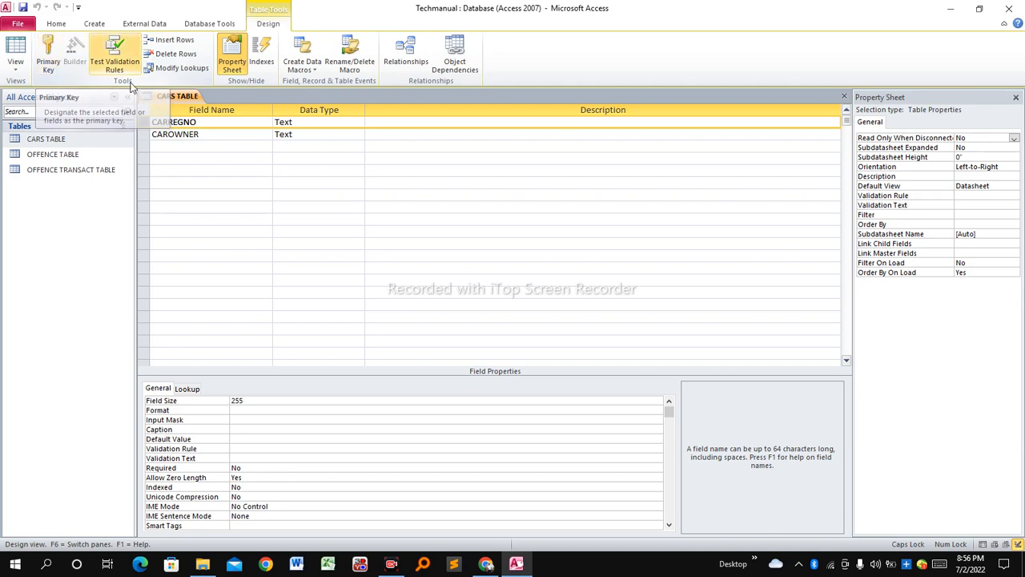
click(45, 58)
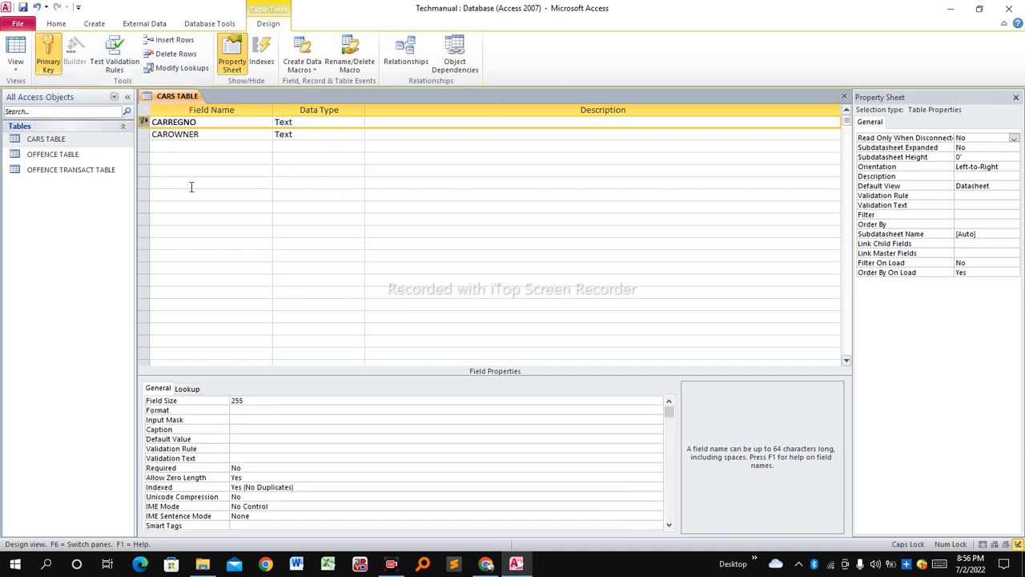
right_click(175, 97)
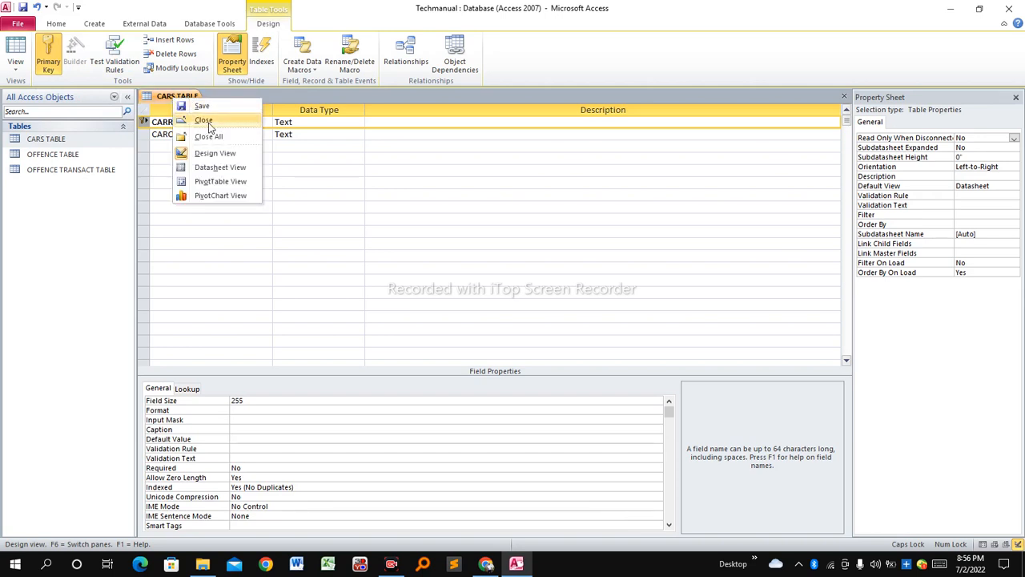
click(201, 107)
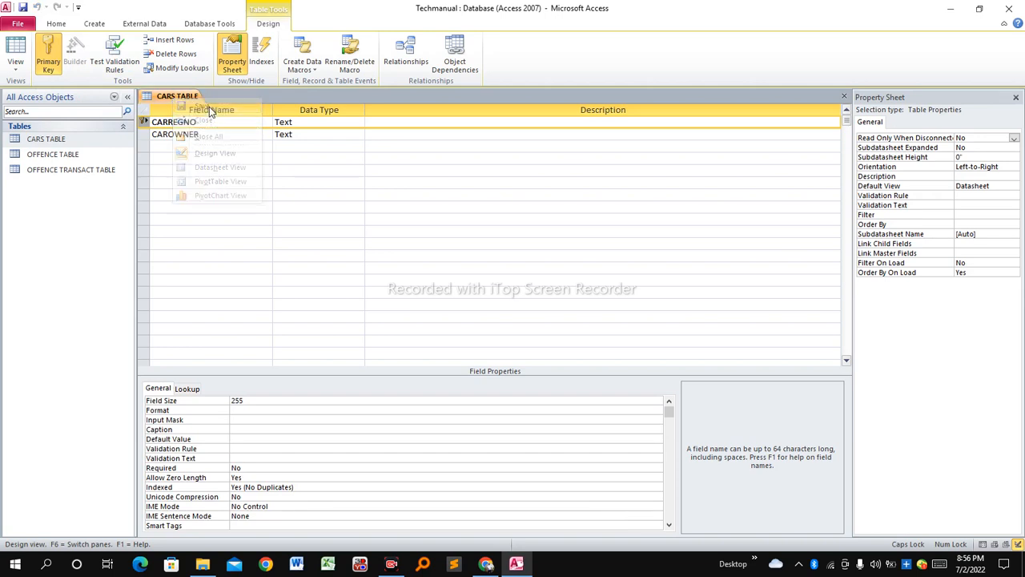
- In the design of OFFENCE TABLE, make OFFENCEID the primary key
click(62, 155)
right_click(61, 155)
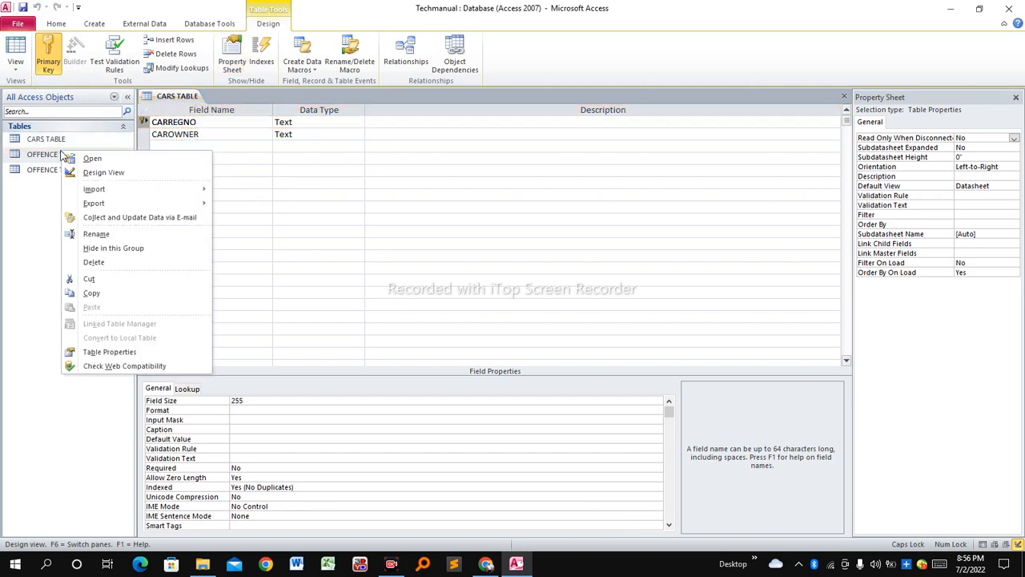
click(104, 173)
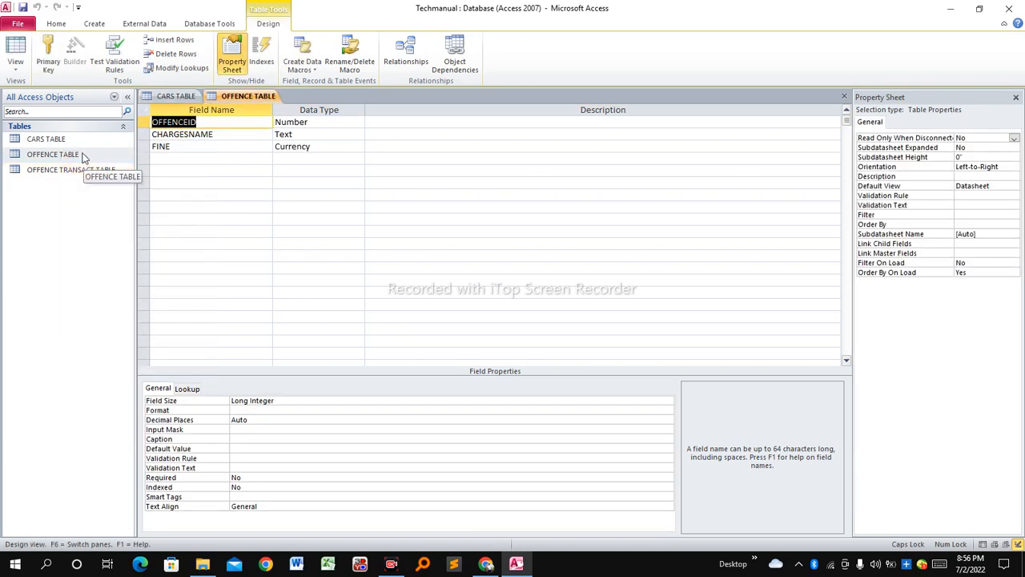
click(145, 121)
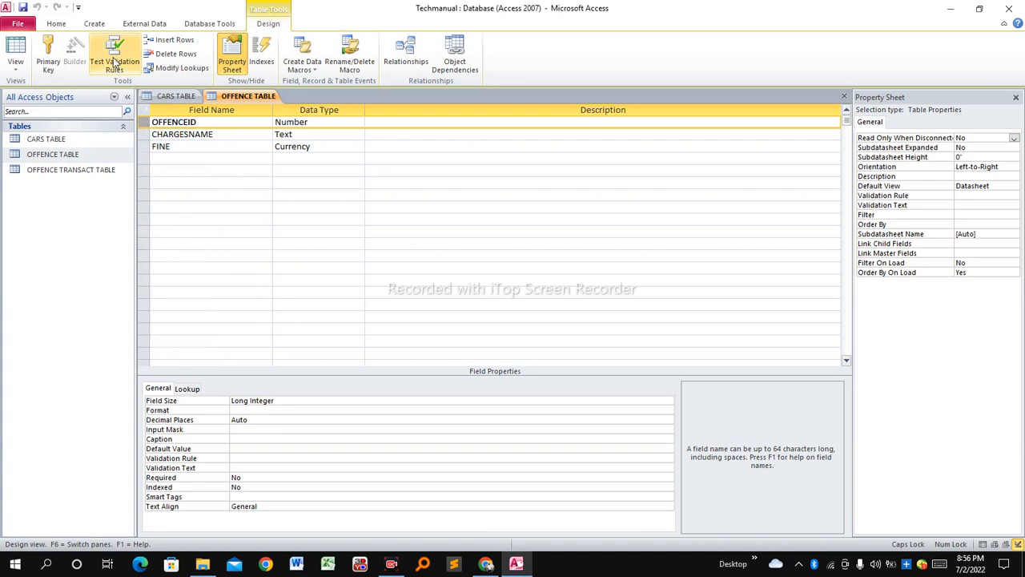
click(48, 60)
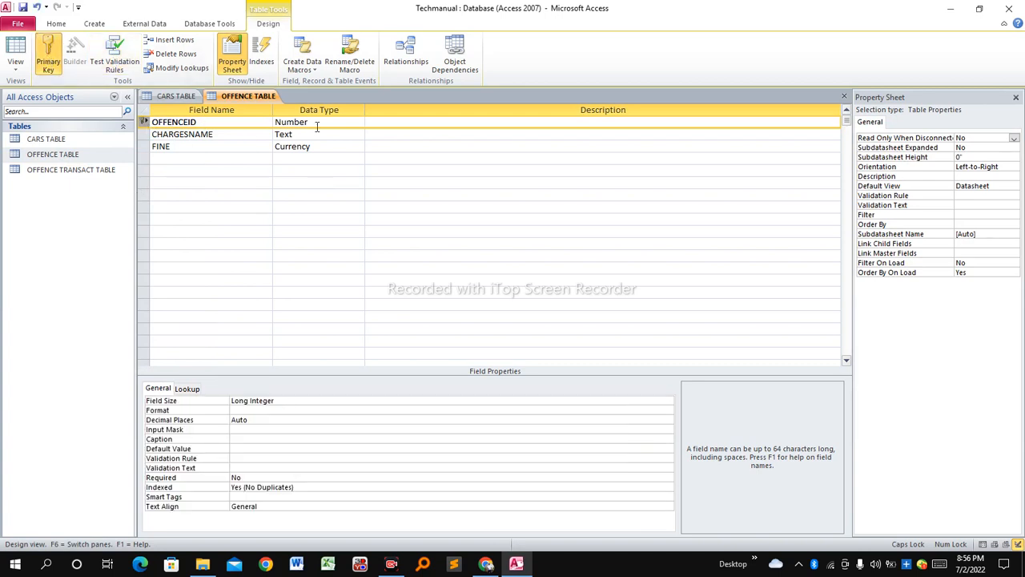
- Open OFFENCE TRANSACT TABLE in Design view
click(73, 173)
right_click(73, 173)
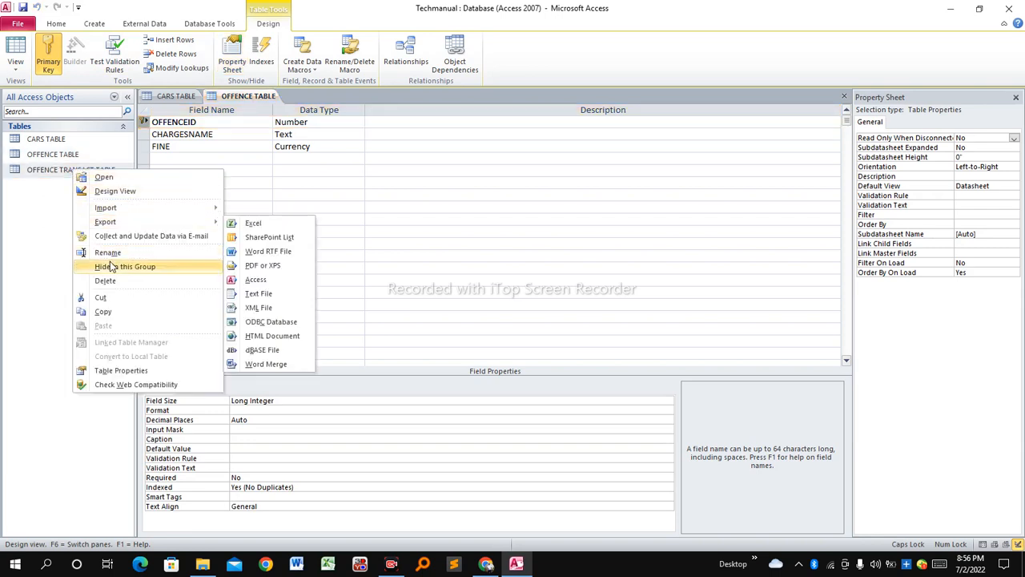
click(116, 191)
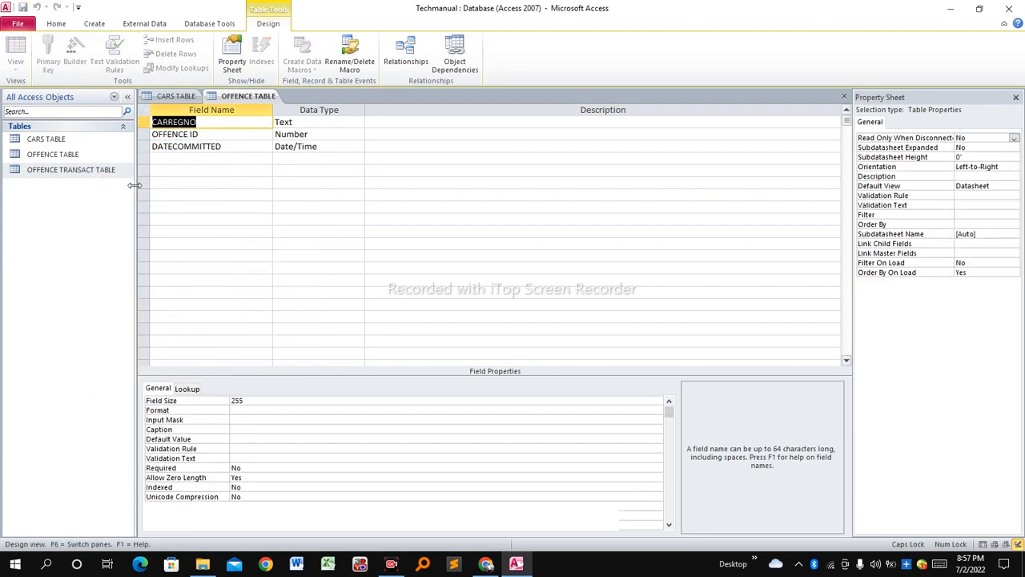
- Try to make CARREGNO the primary key of OFFENCE TRANSACT TABLE and save the design
click(212, 124)
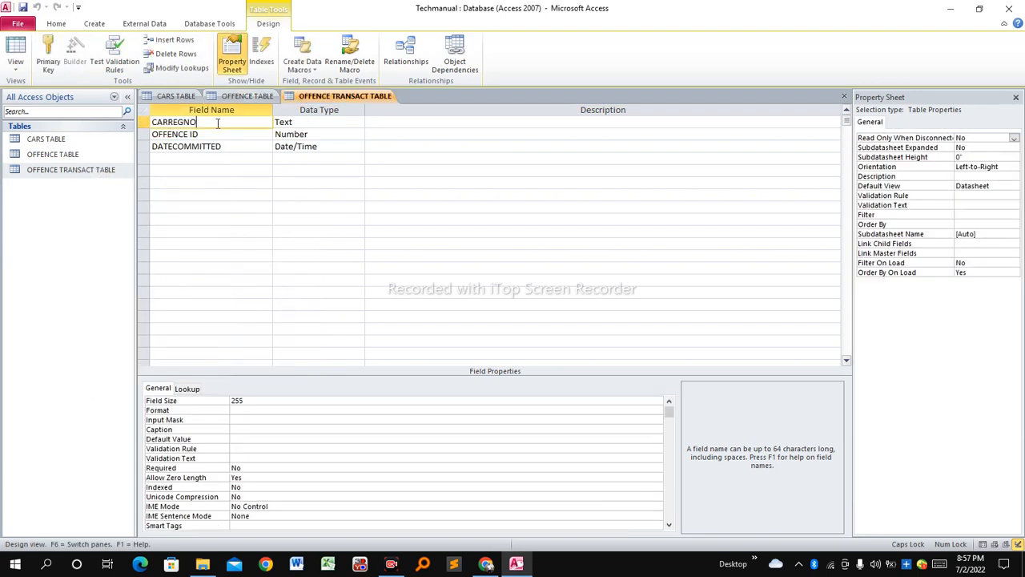
click(145, 123)
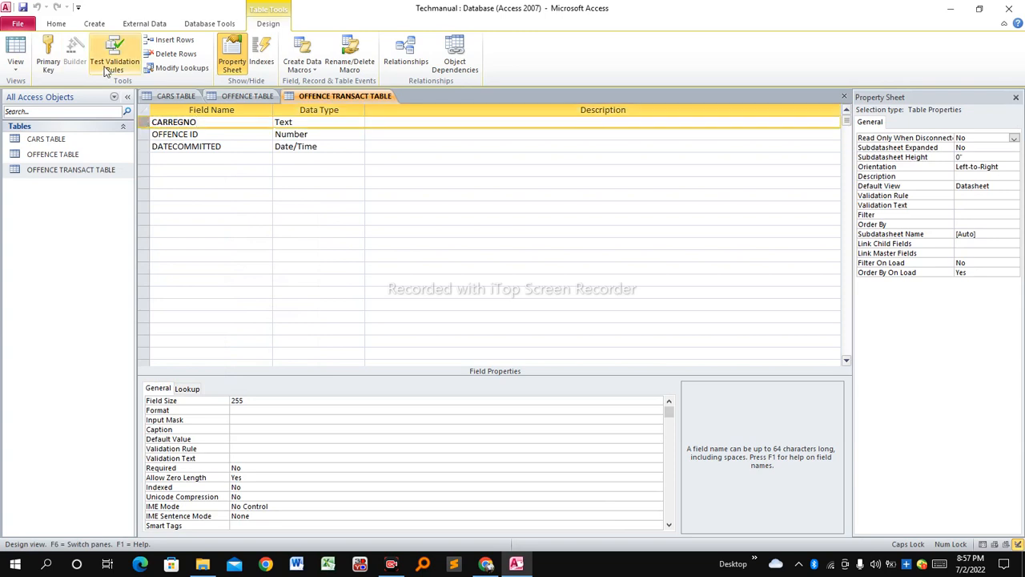
click(52, 61)
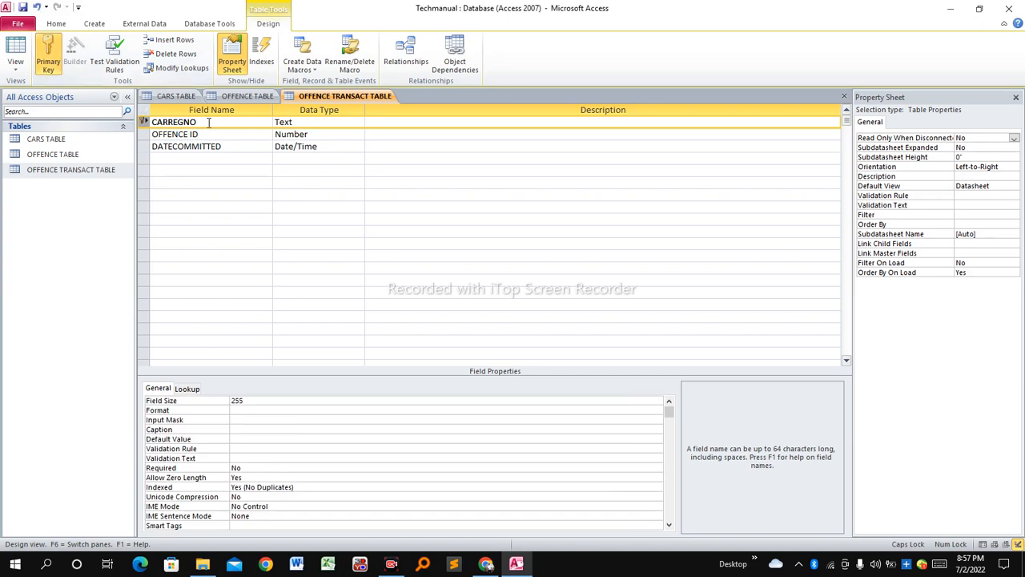
right_click(309, 97)
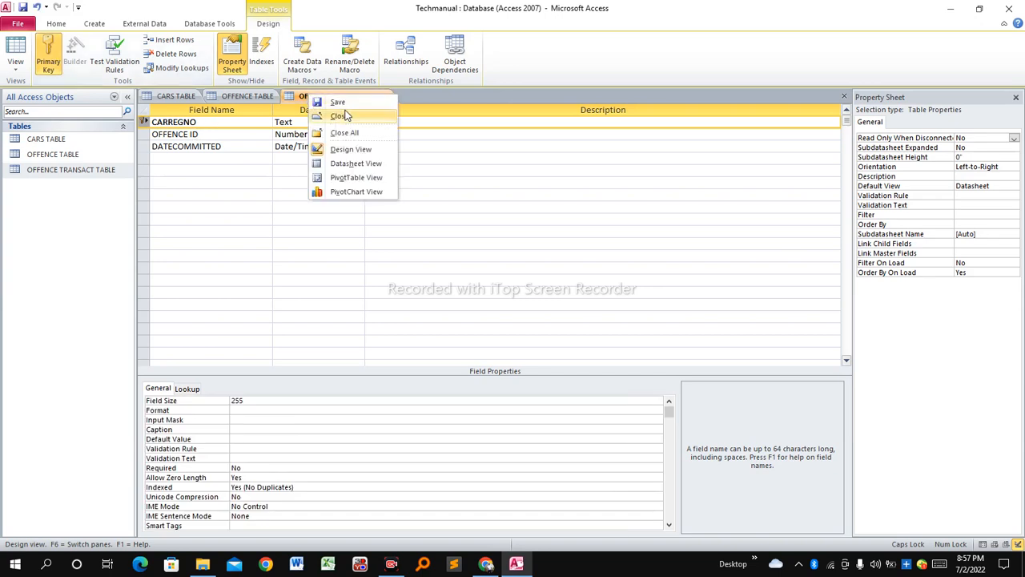
click(314, 102)
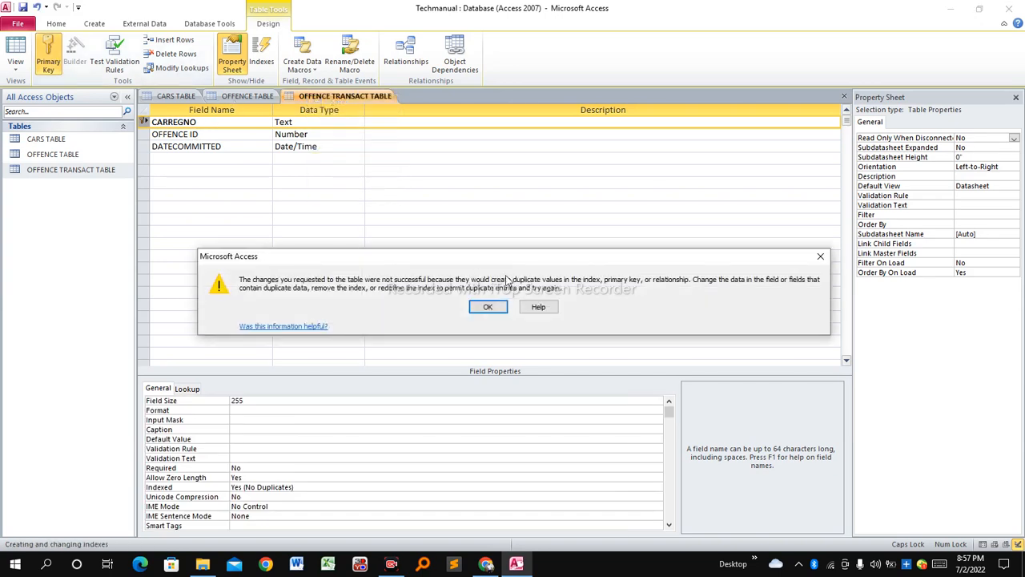
click(484, 309)
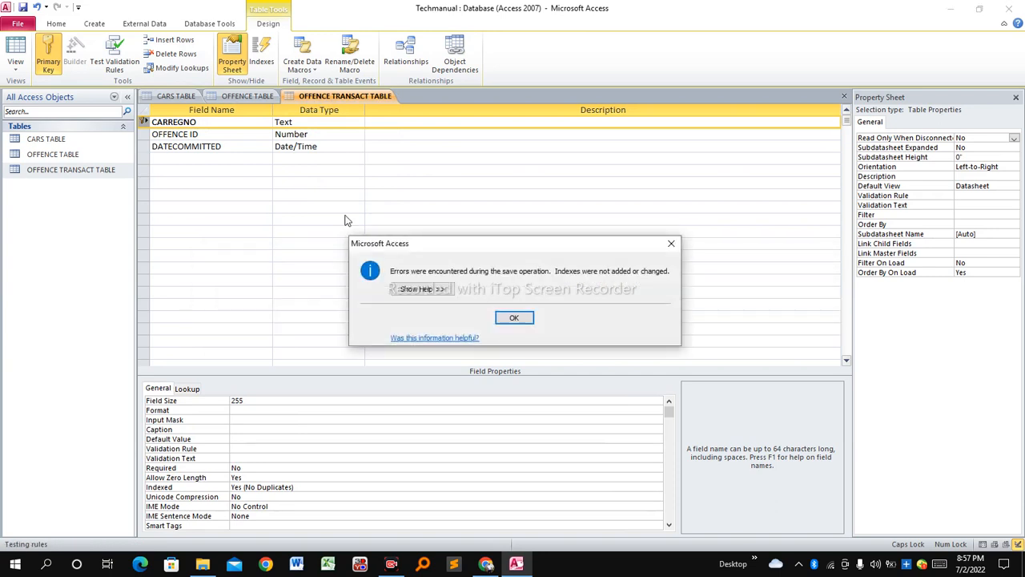
click(506, 315)
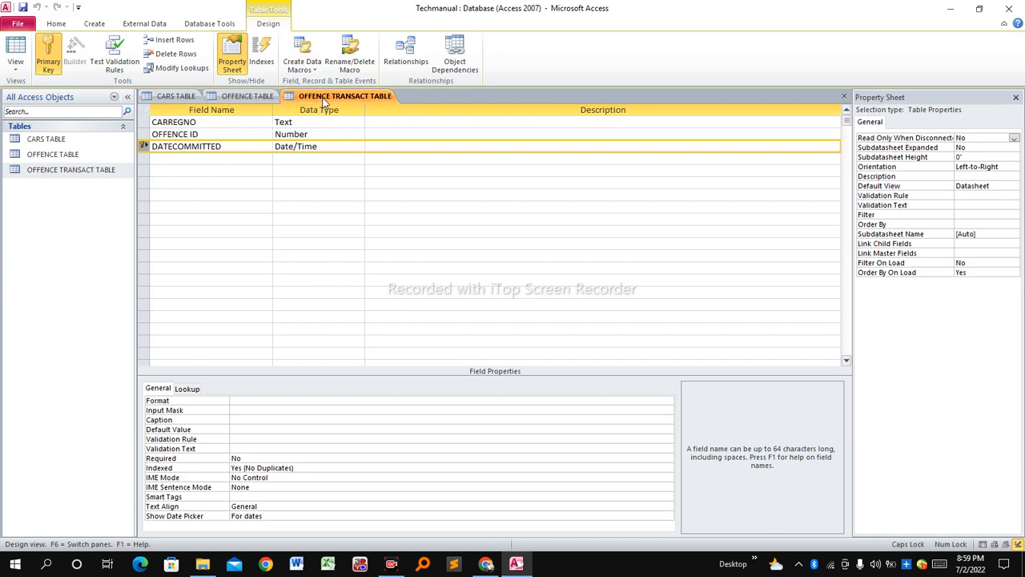
- Close all open tables, saving their design changes
right_click(323, 95)
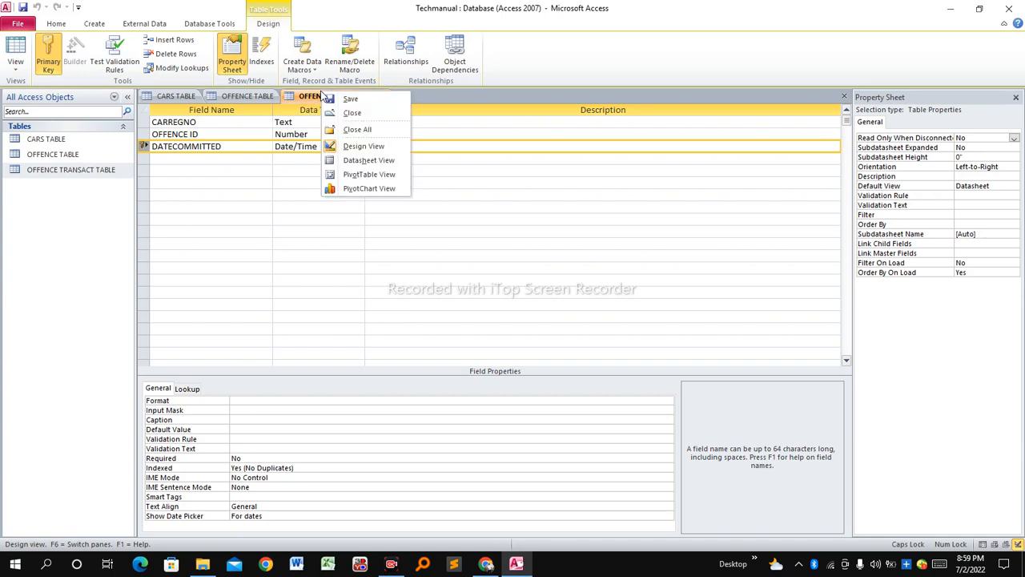
click(369, 128)
click(467, 314)
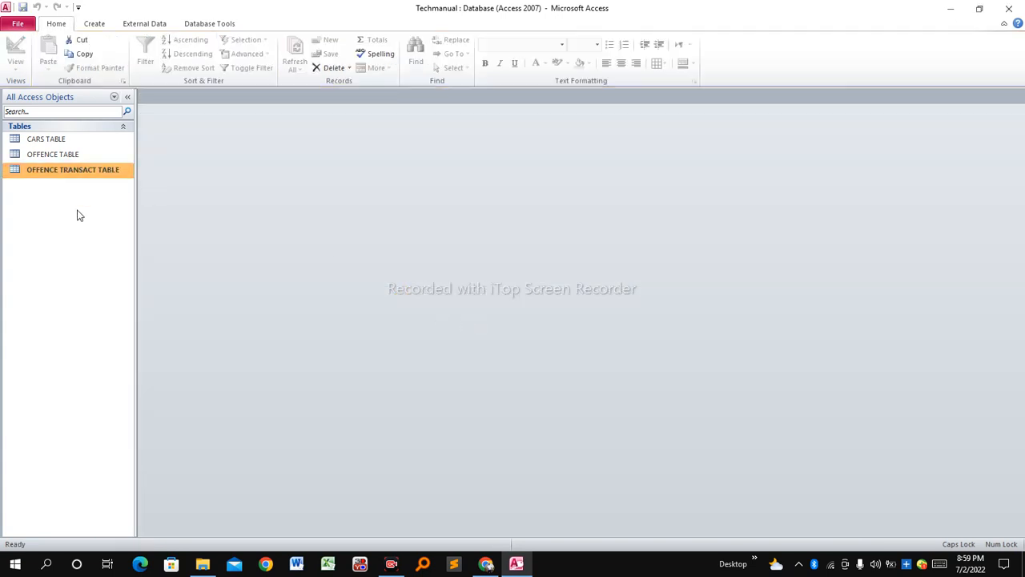
drag(65, 137, 63, 143)
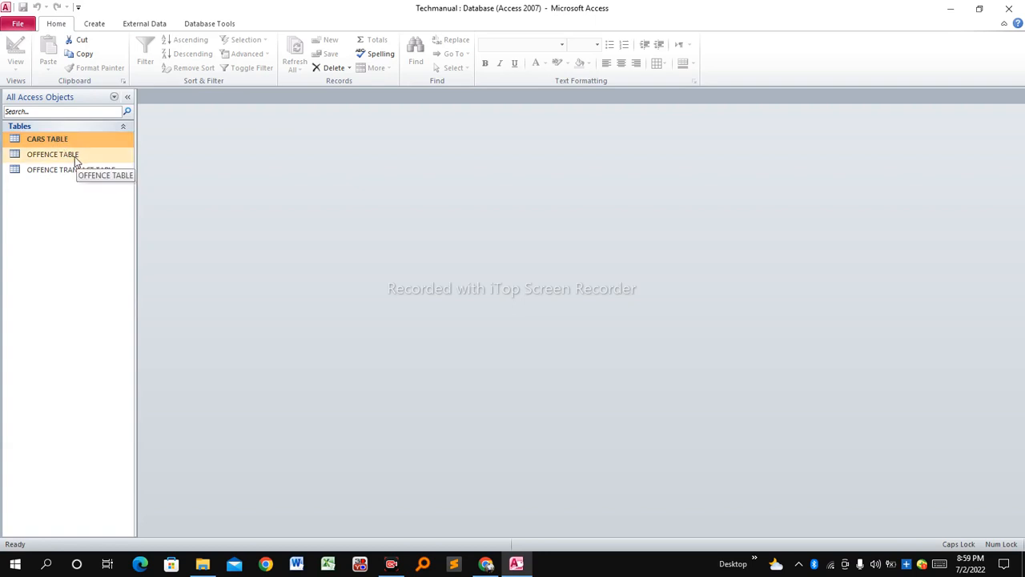
click(75, 157)
click(58, 175)
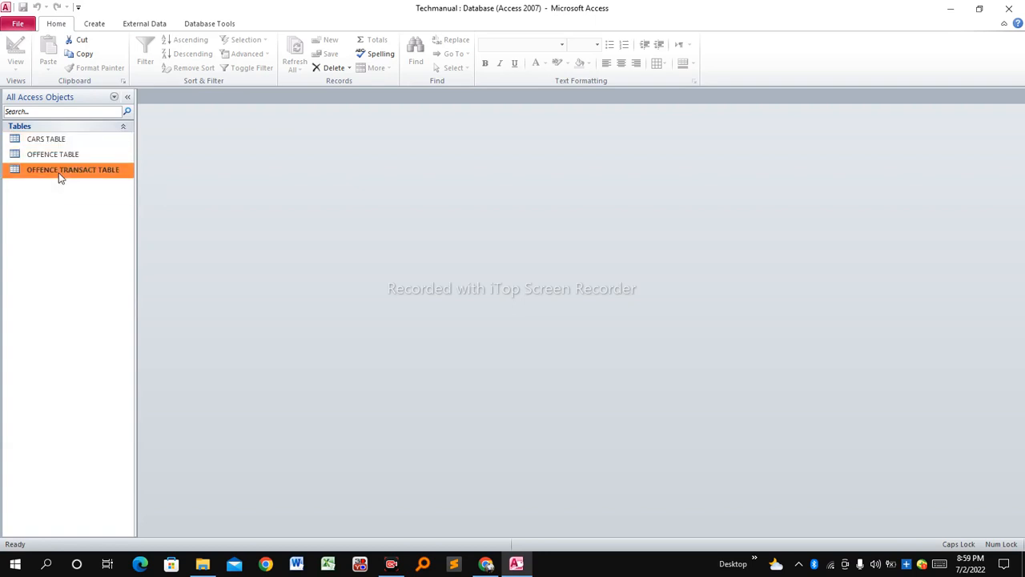
click(56, 138)
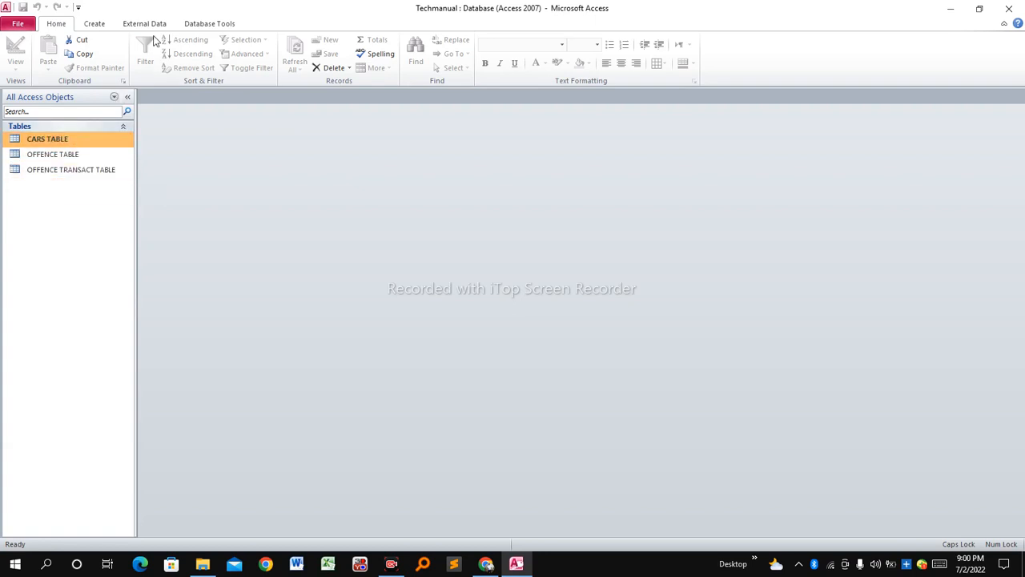
- Open the Relationships layout and add CARS TABLE, OFFENCE TABLE and OFFENCE TRANSACT TABLE to it
click(204, 24)
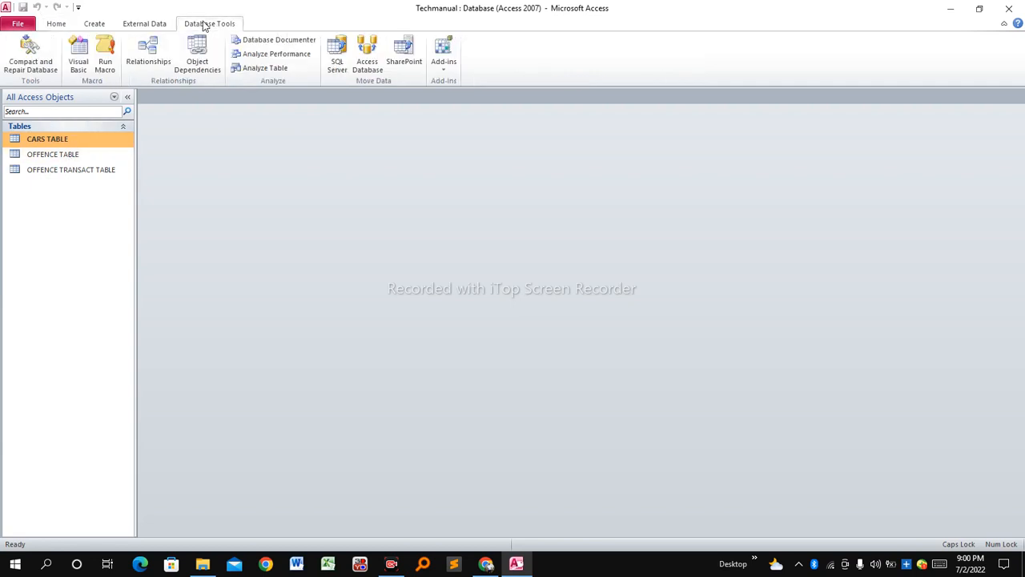
click(147, 52)
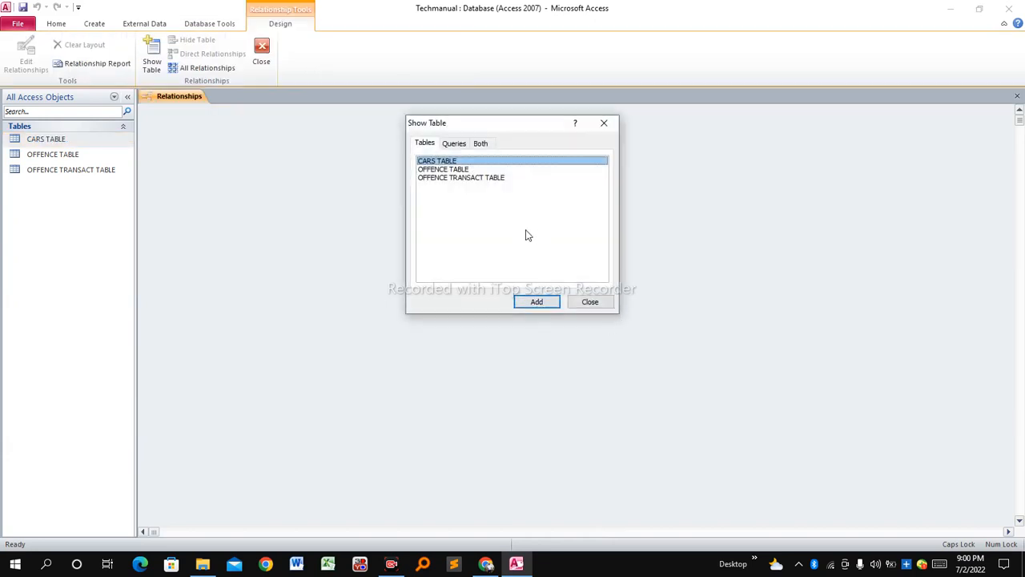
click(444, 220)
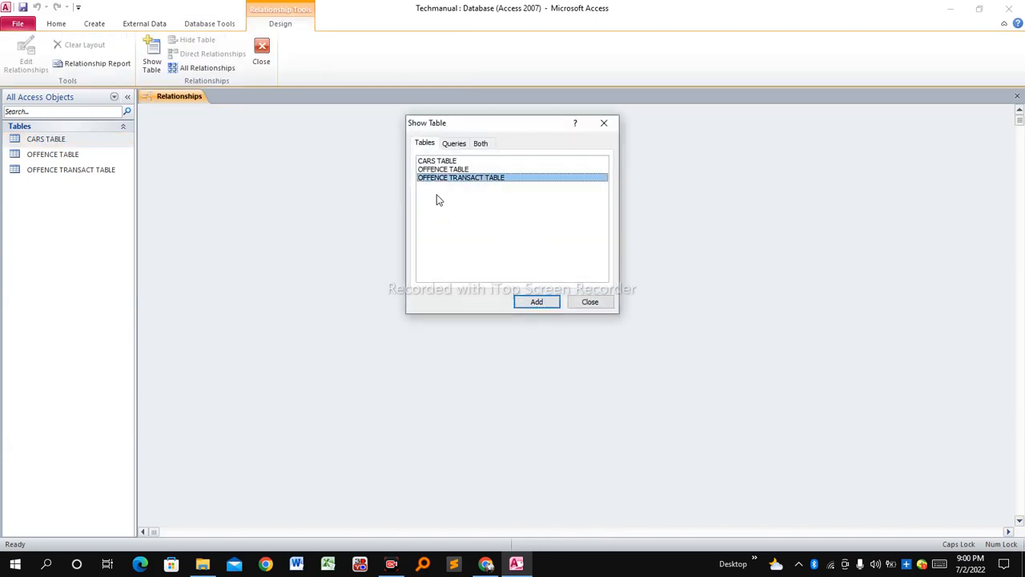
shift+click(434, 162)
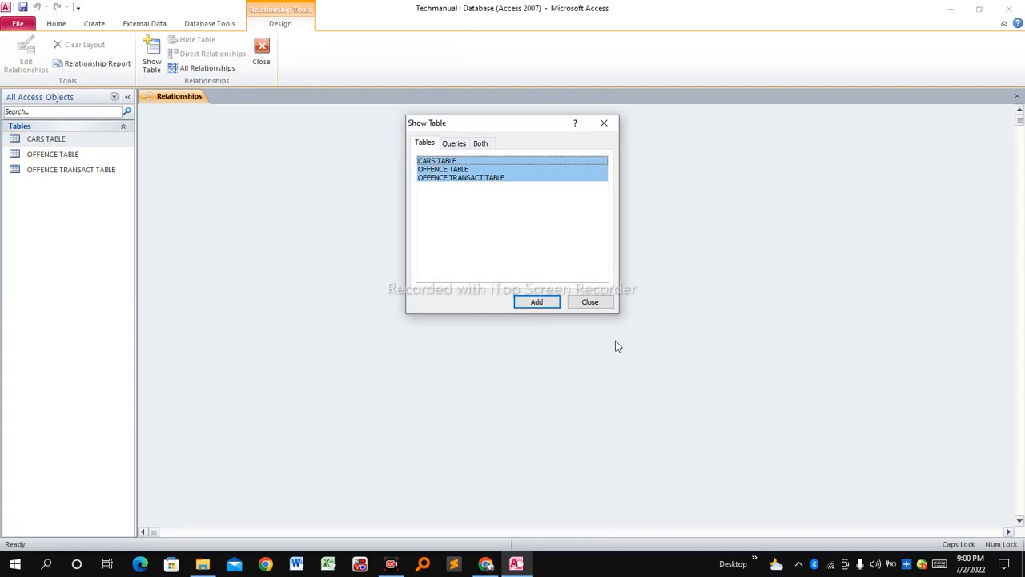
click(537, 303)
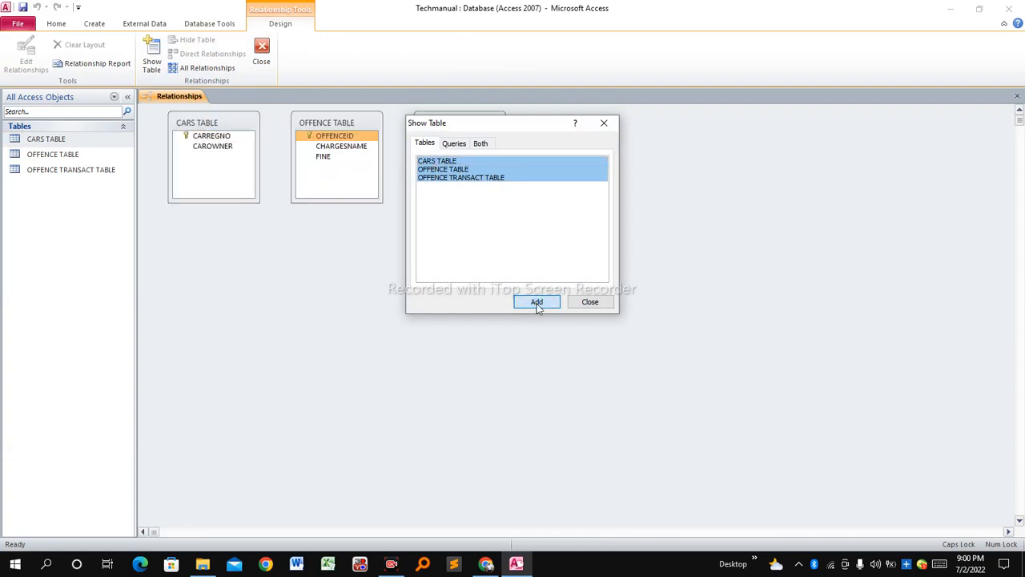
click(590, 303)
- Space the tables apart in the Relationships layout by moving OFFENCE TRANSACT TABLE and OFFENCE TABLE farther from CARS TABLE
click(451, 138)
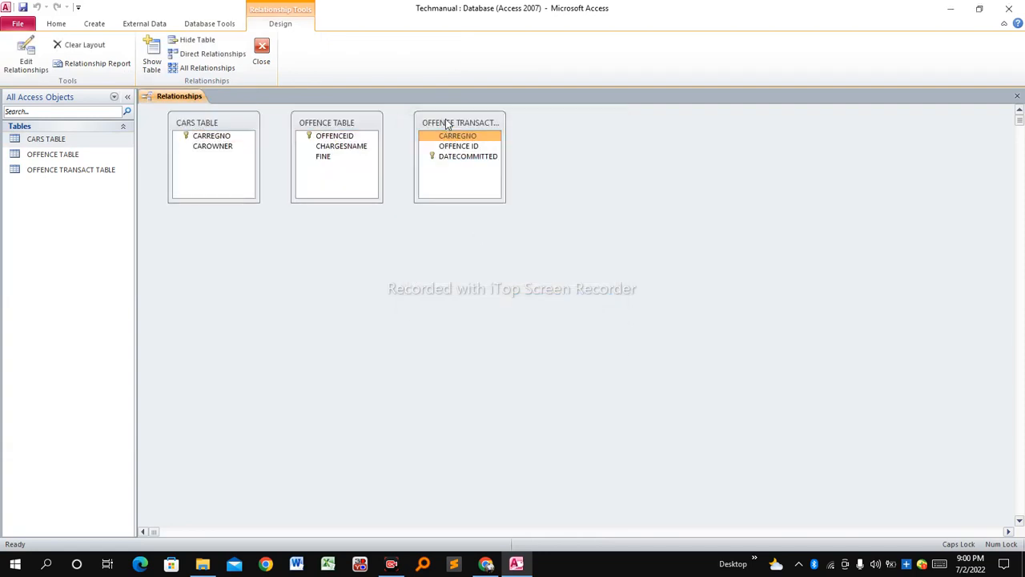
drag(447, 124, 521, 131)
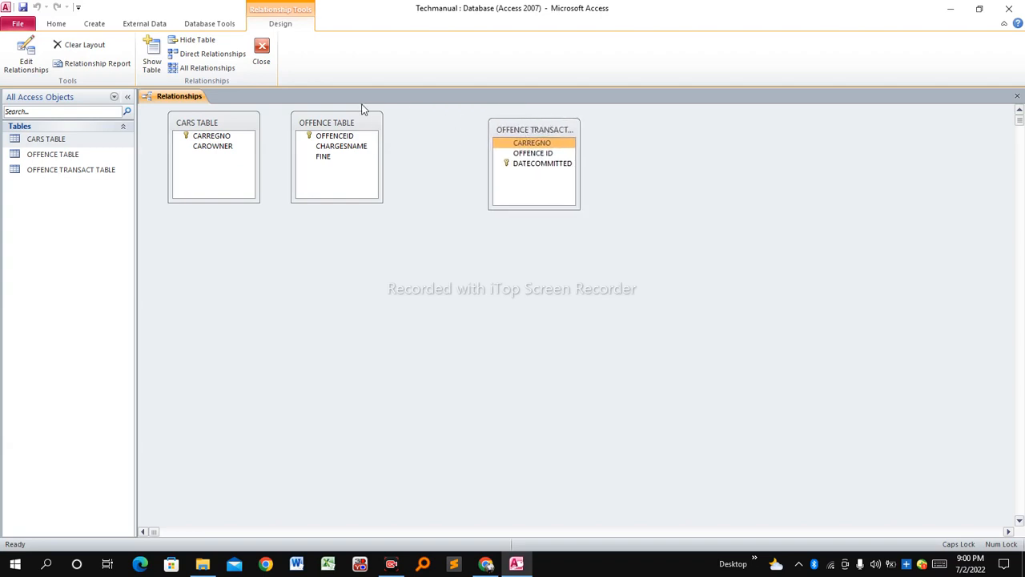
drag(359, 121, 414, 127)
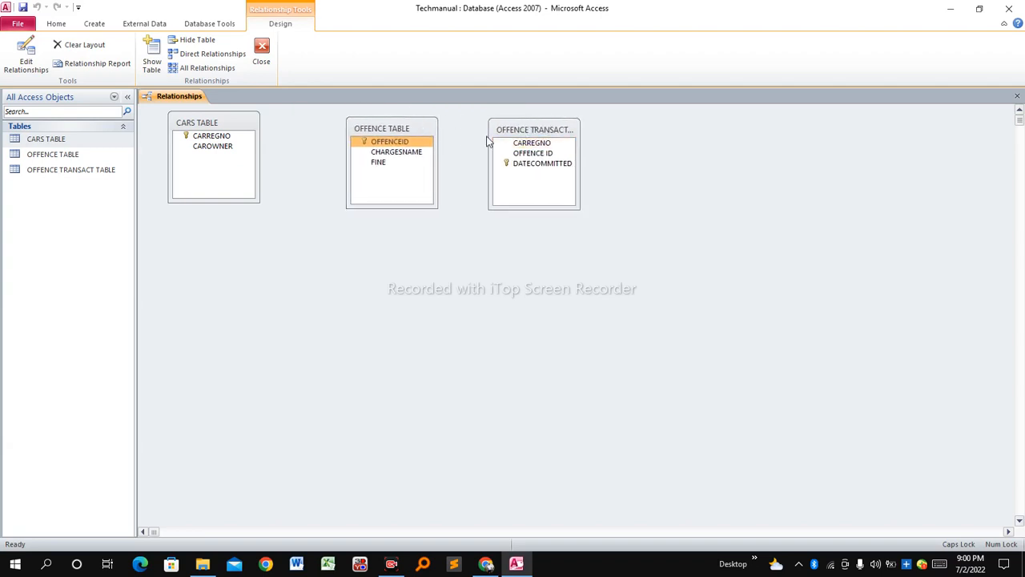
- Even out the table spacing in the layout and relate CARREGNO in CARS TABLE to OFFENCEID in OFFENCE TABLE
drag(518, 133, 545, 133)
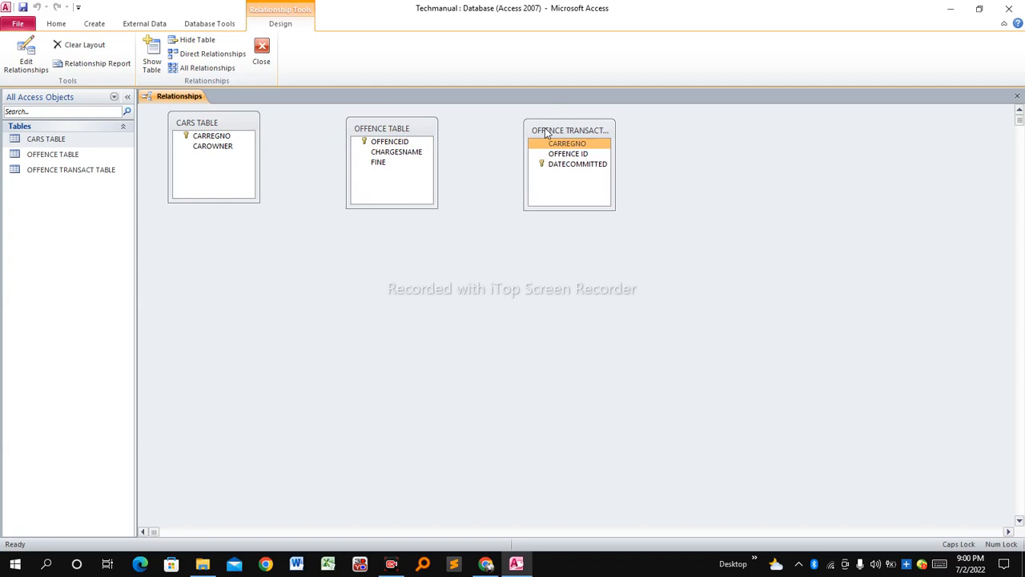
drag(229, 125, 248, 125)
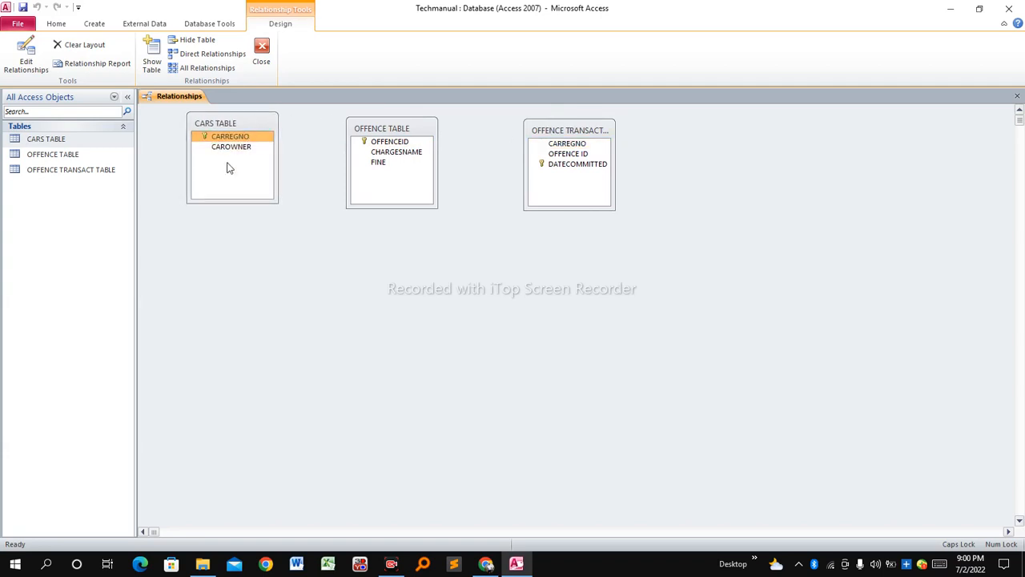
click(218, 139)
drag(258, 141, 385, 148)
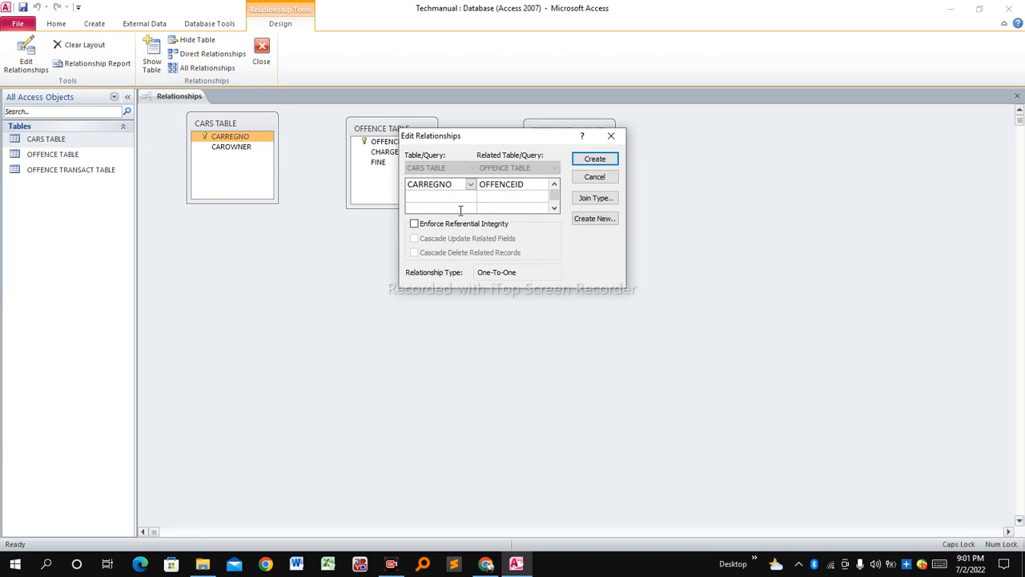
click(595, 159)
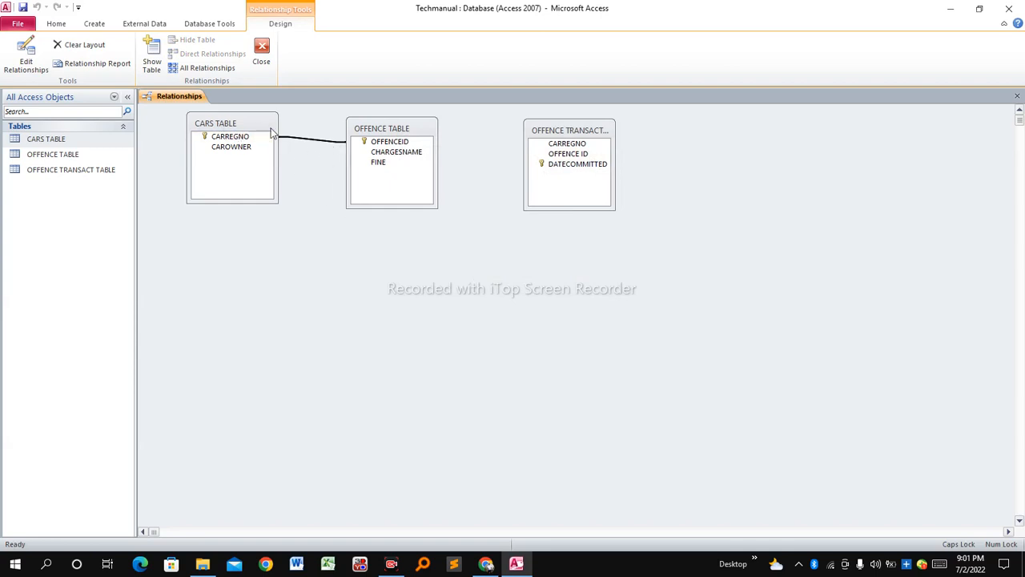
- Create a relationship from OFFENCEID in OFFENCE TABLE to DATECOMMITTED in OFFENCE TRANSACT TABLE
click(402, 152)
click(398, 144)
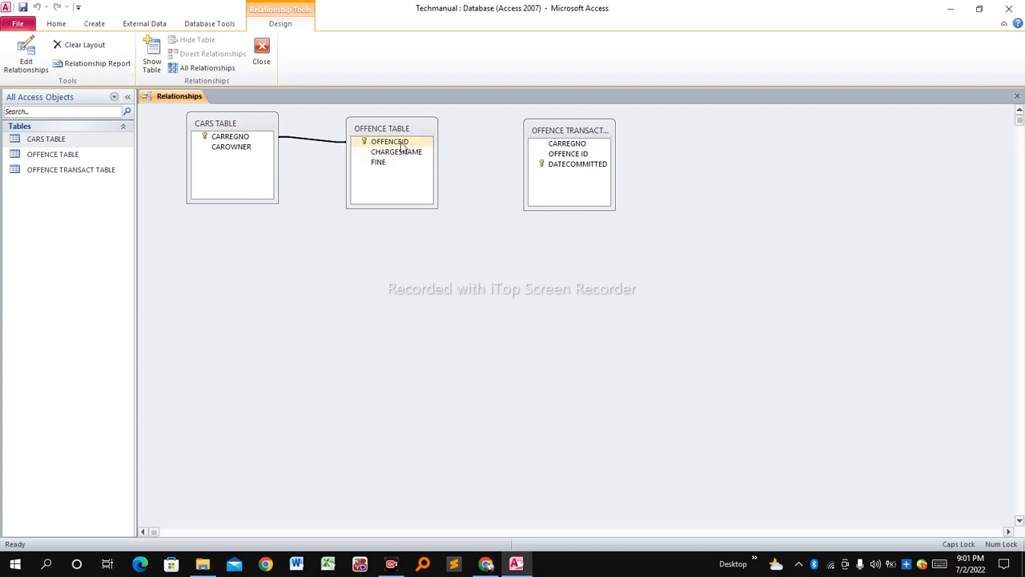
drag(405, 146, 597, 163)
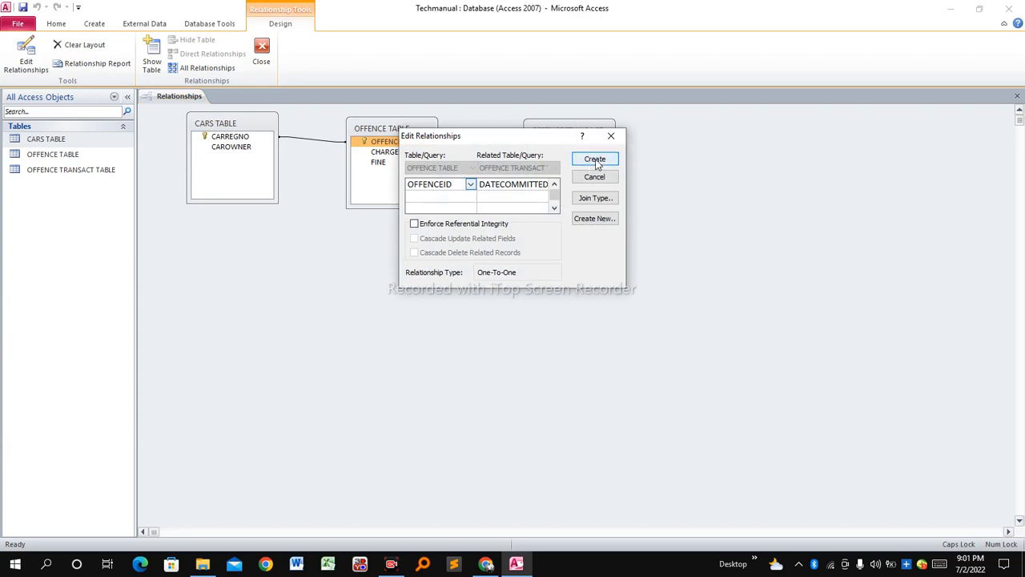
click(594, 160)
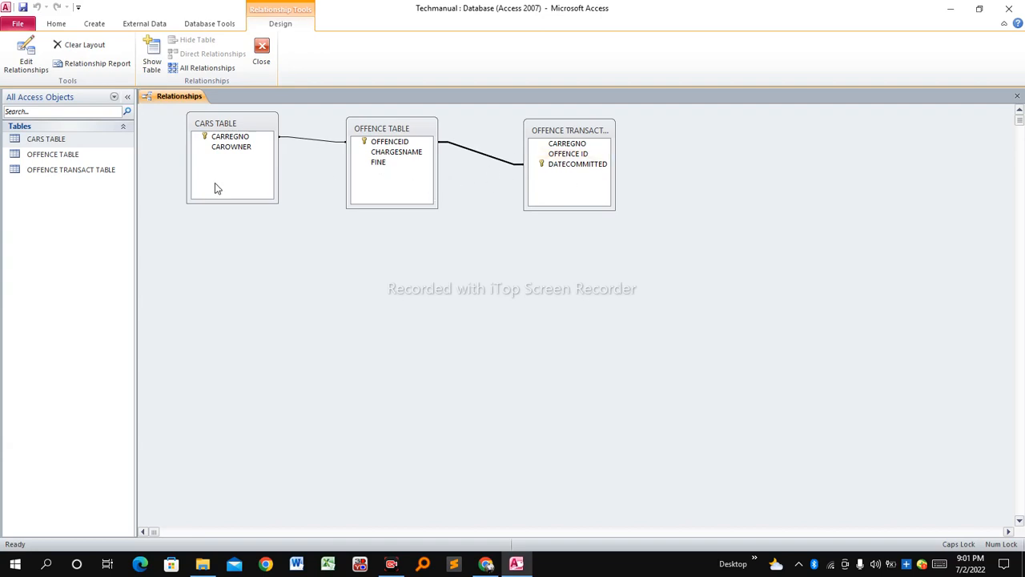
- Save the Relationships layout and close it
right_click(188, 98)
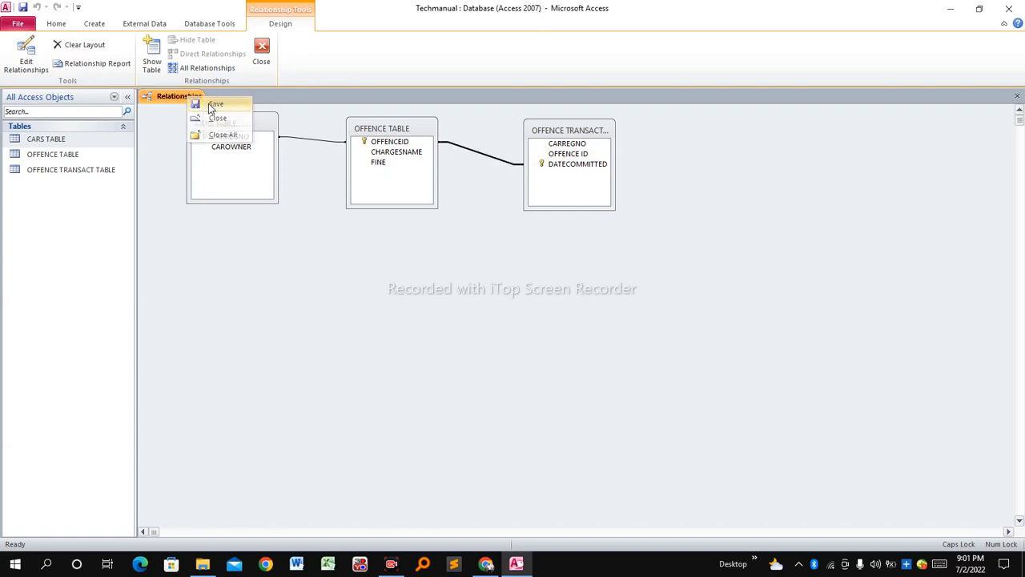
click(209, 102)
right_click(185, 101)
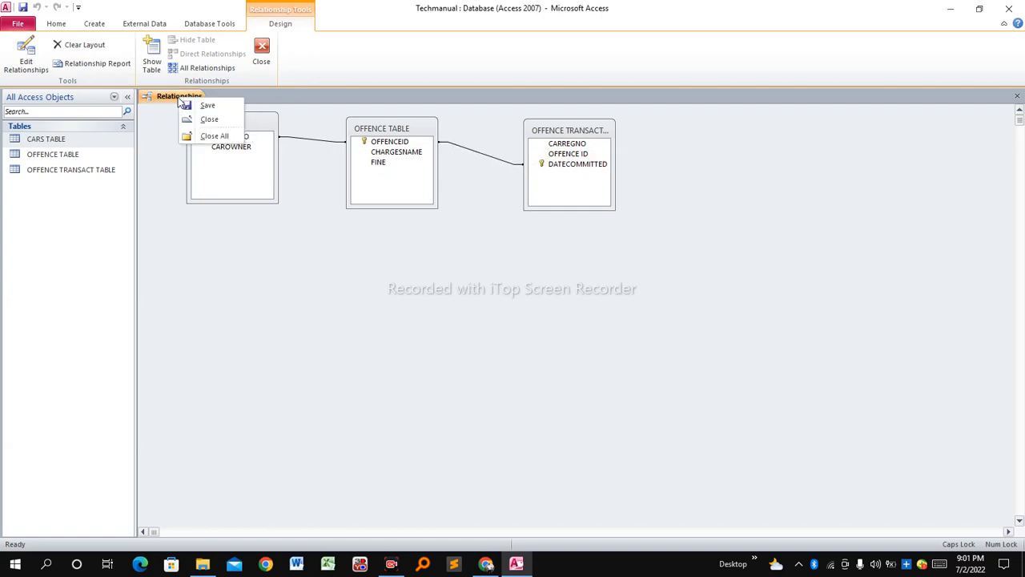
click(212, 120)
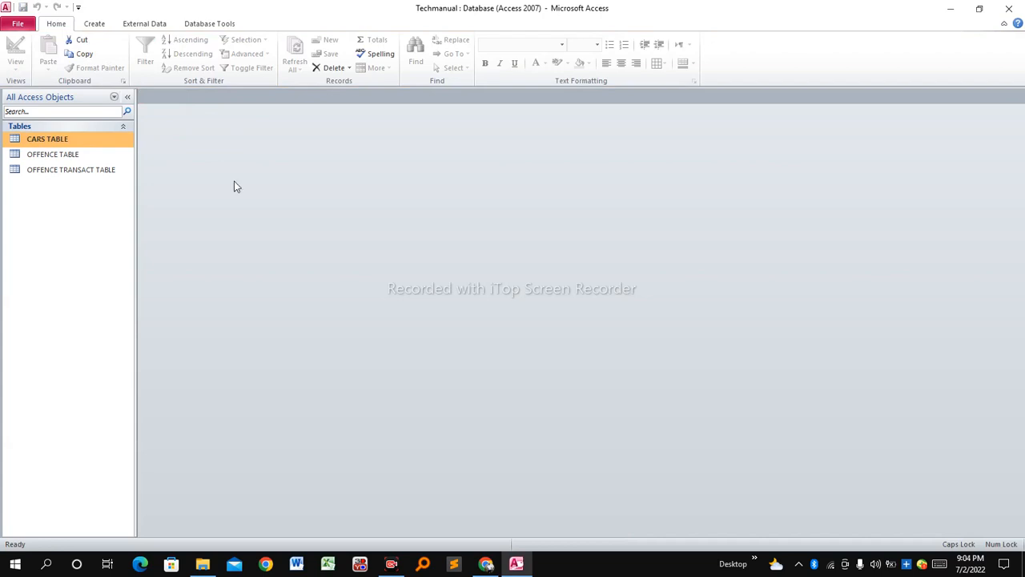
- Start a new query with the Simple Query Wizard and add CARREGNO and CAROWNER from CARS TABLE
click(92, 25)
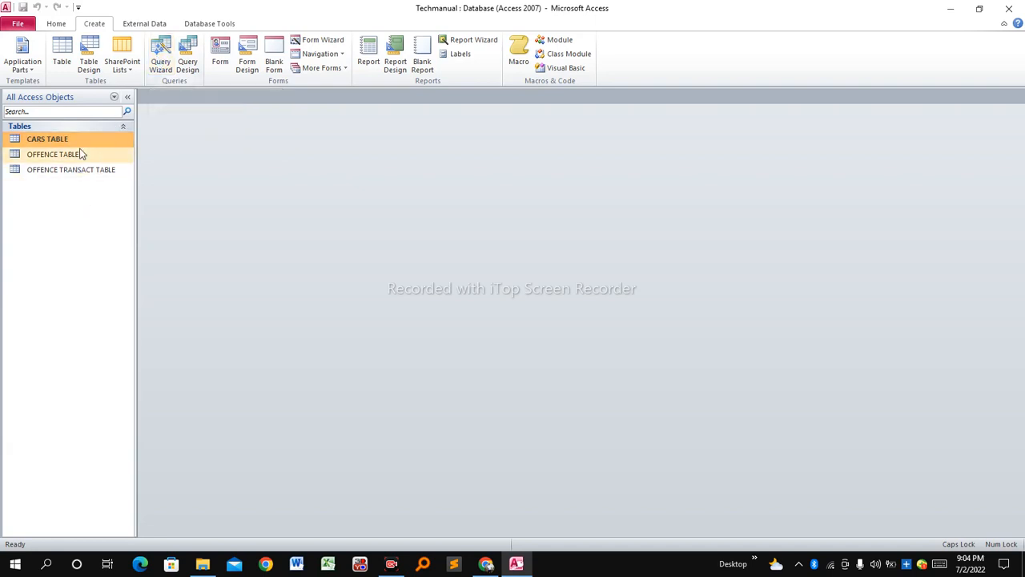
click(155, 64)
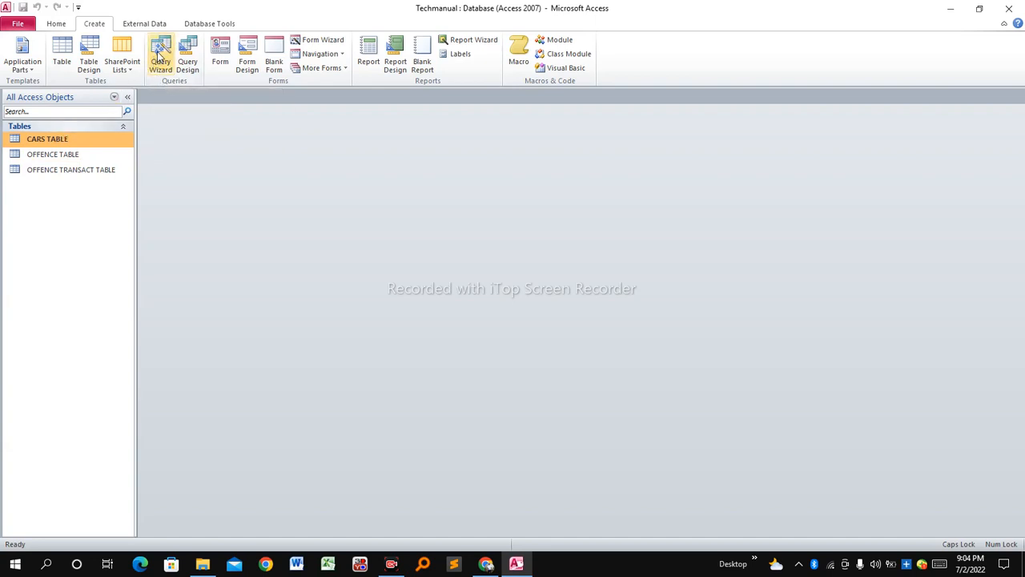
click(157, 62)
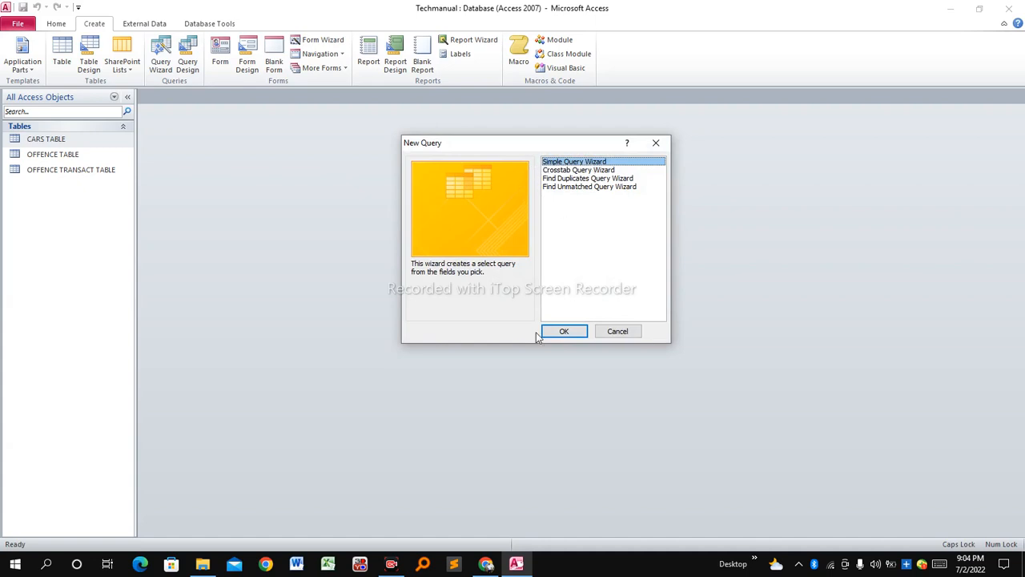
click(556, 328)
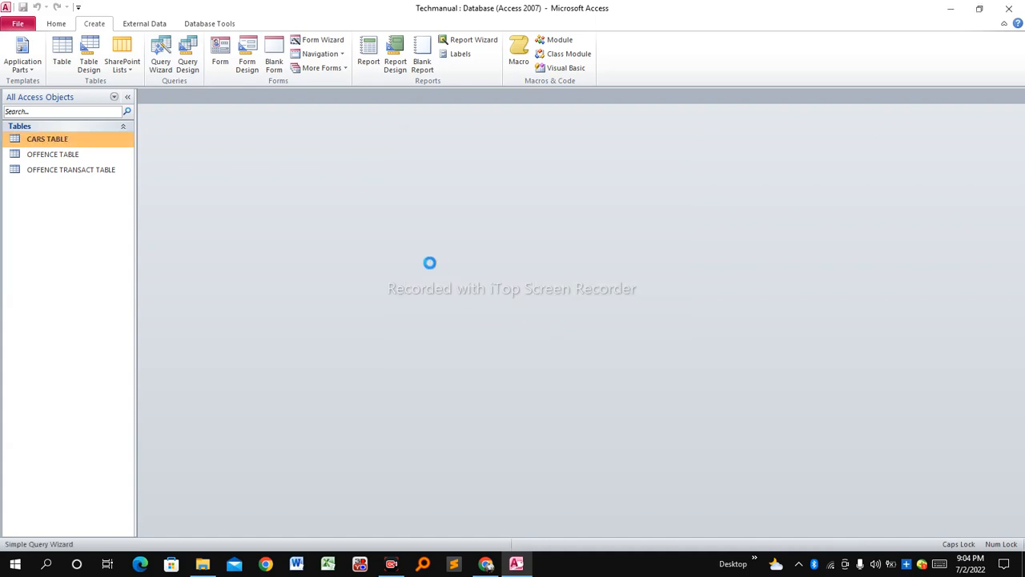
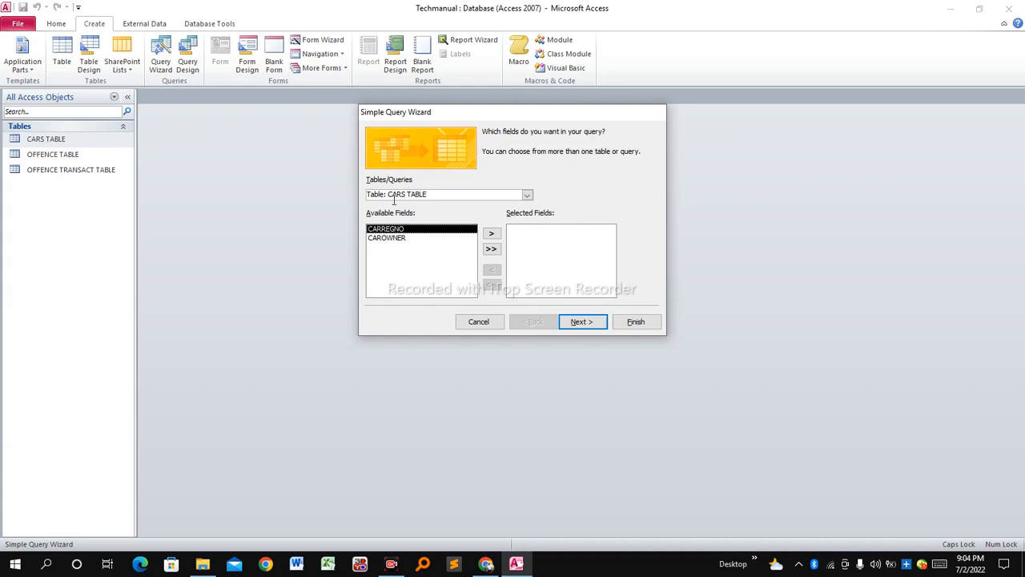
click(491, 234)
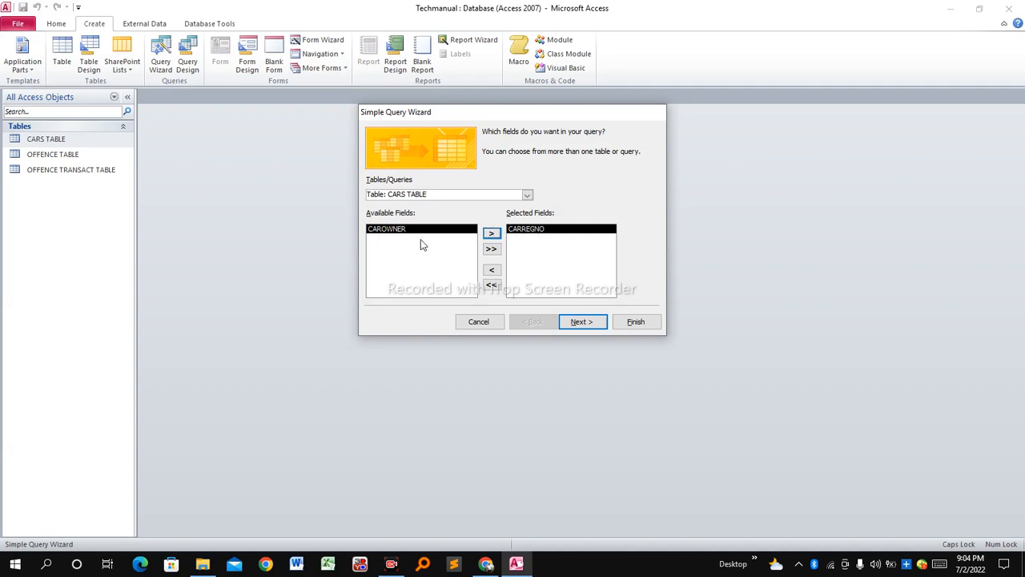
click(498, 234)
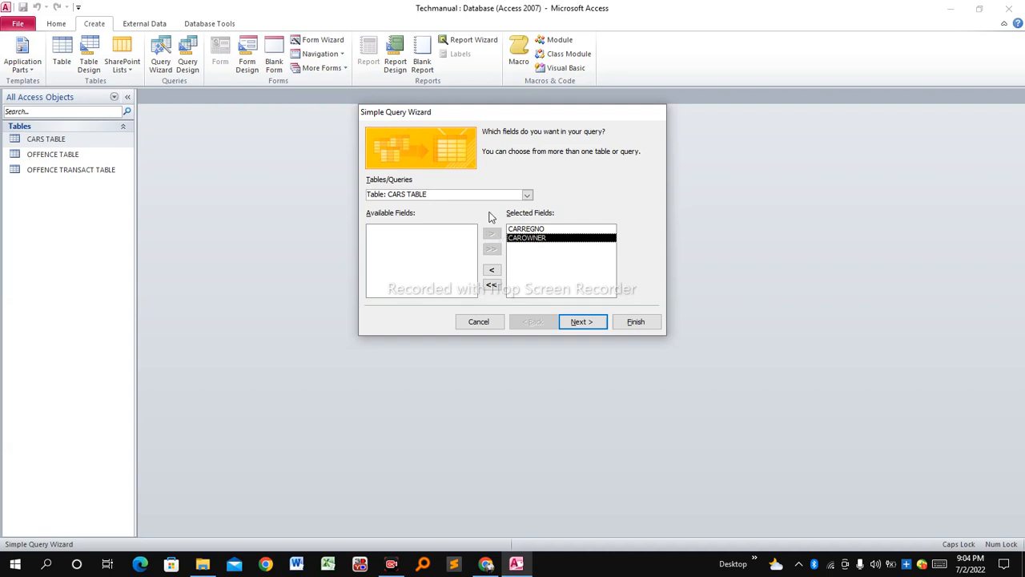
- Add the CHARGESNAME and FINE fields from OFFENCE TABLE to the query
click(528, 197)
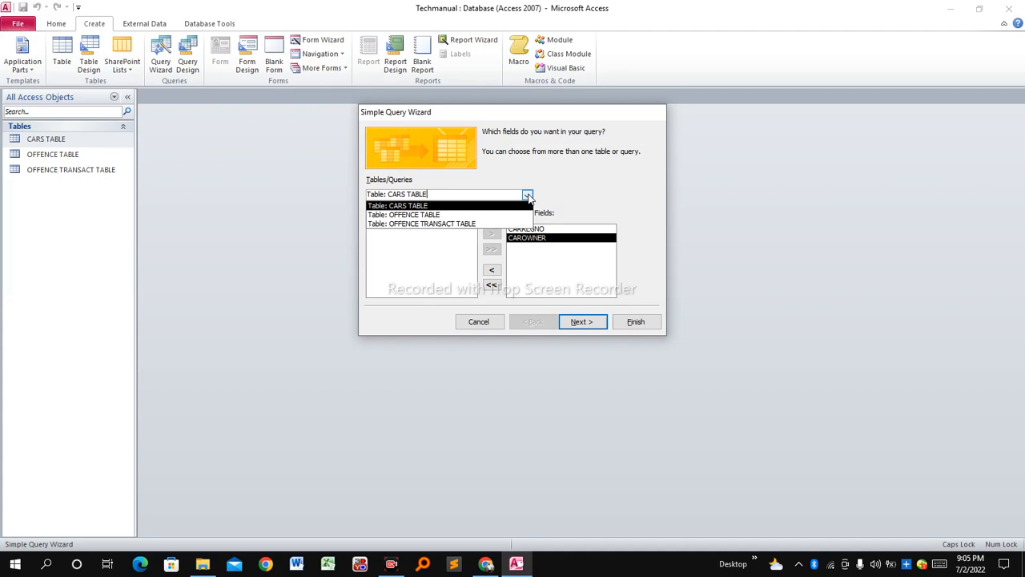
click(434, 215)
click(407, 238)
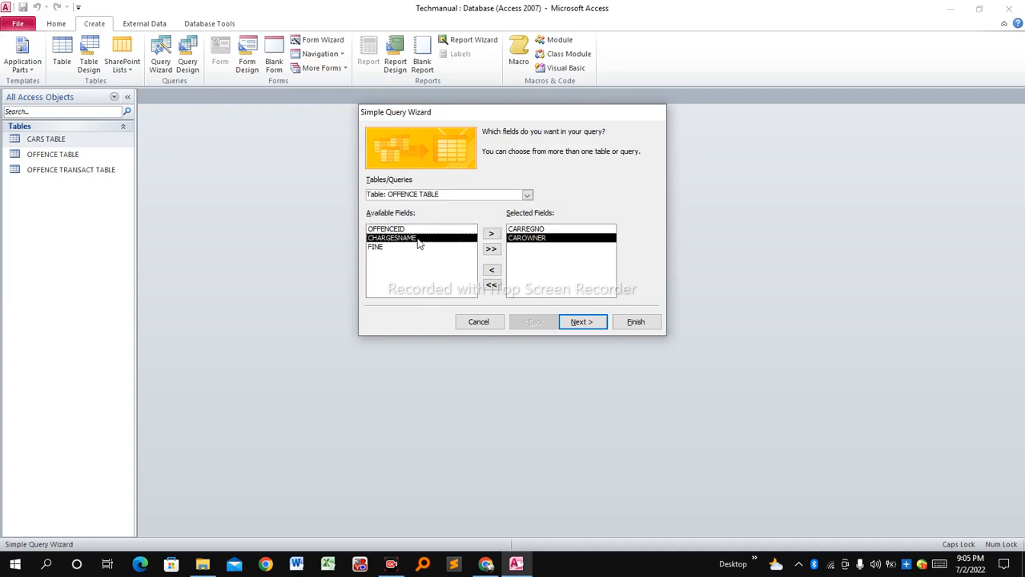
click(492, 233)
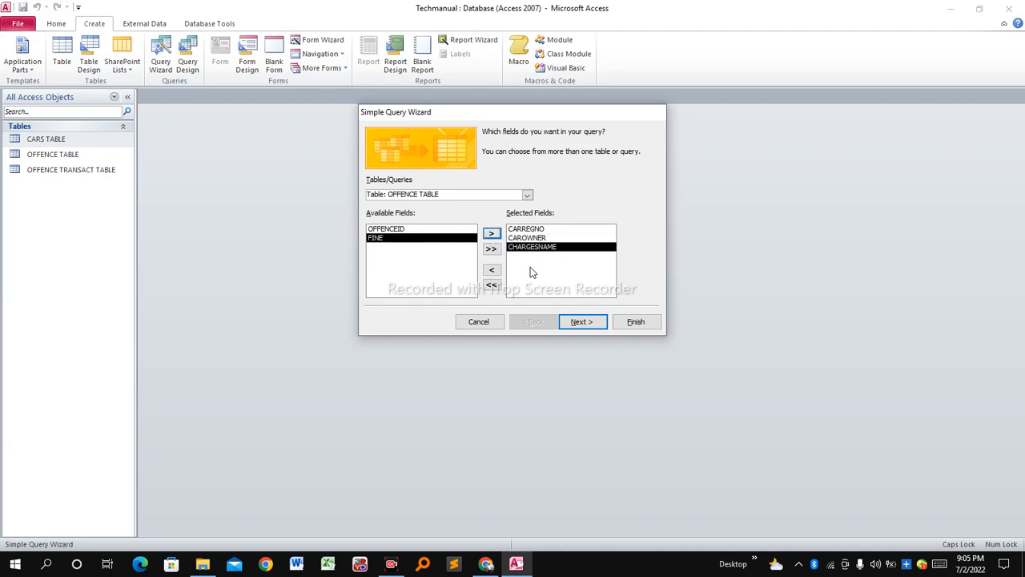
click(491, 234)
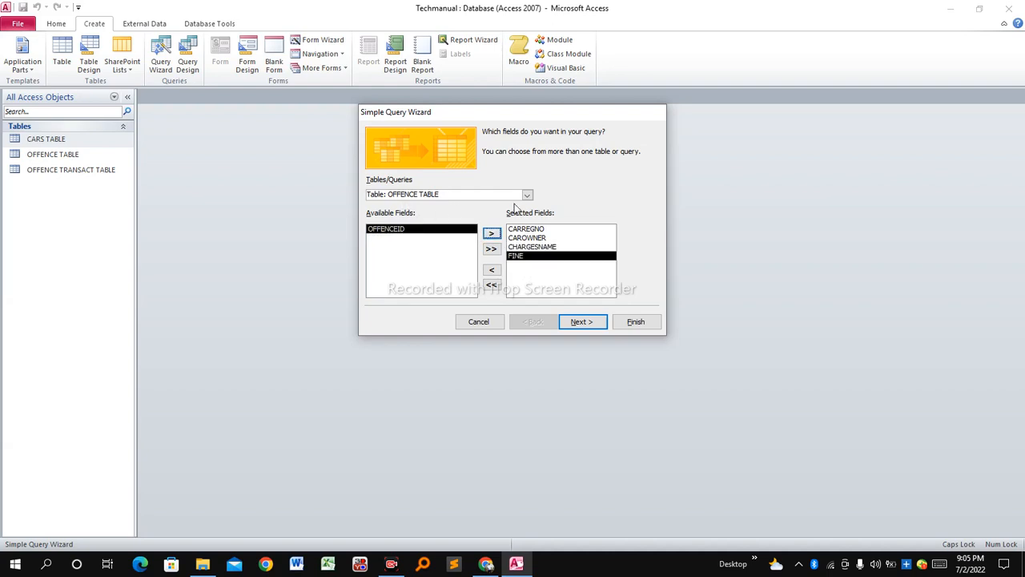
- Add the DATECOMMITTED field from OFFENCE TRANSACT TABLE to the query
click(528, 195)
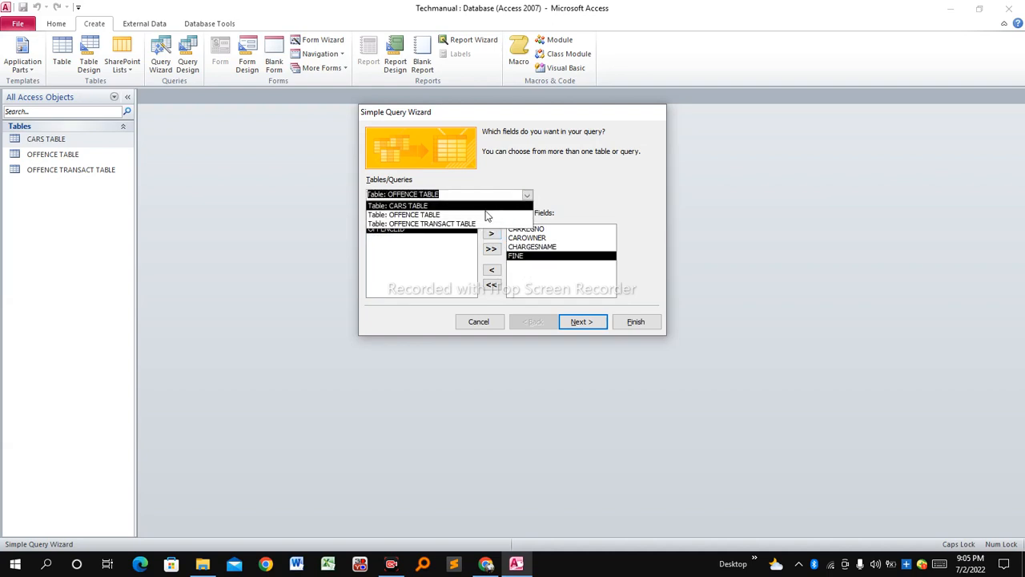
click(437, 224)
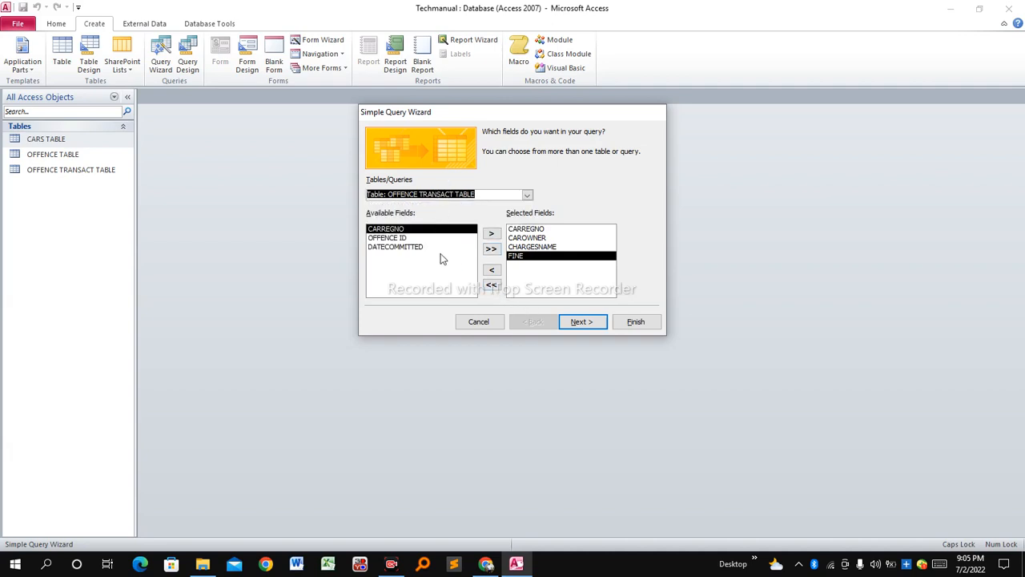
click(402, 249)
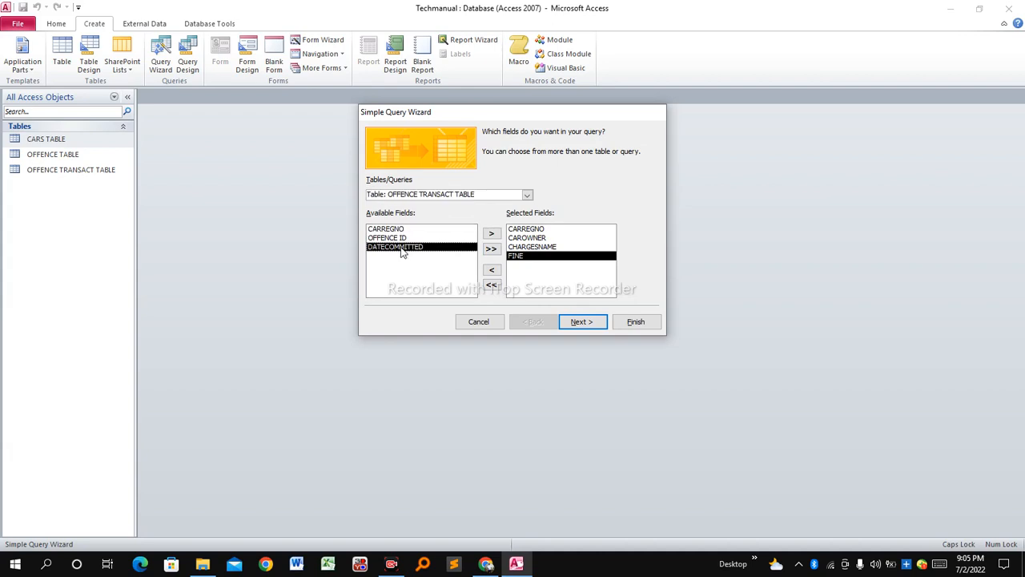
click(492, 233)
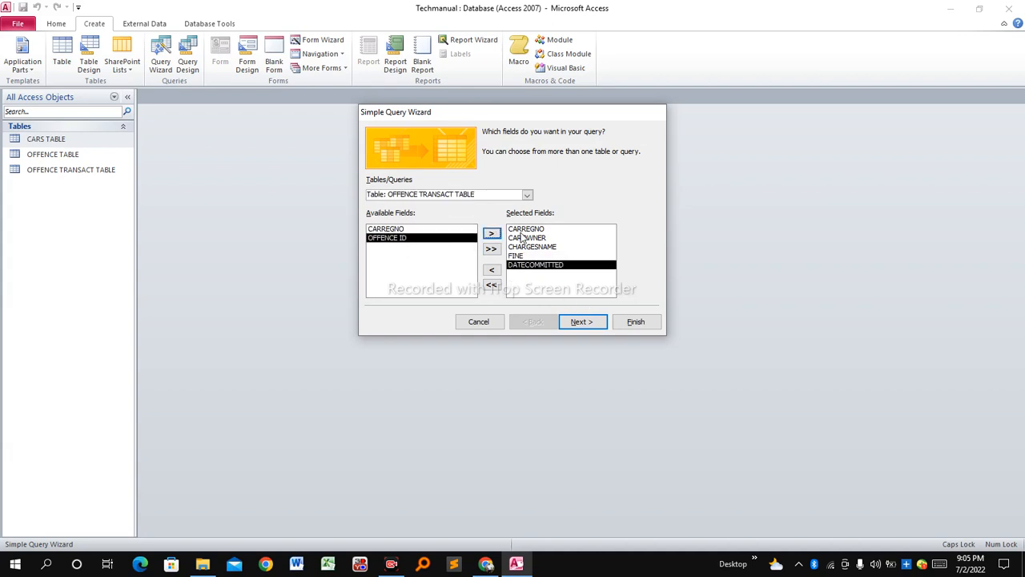
click(554, 288)
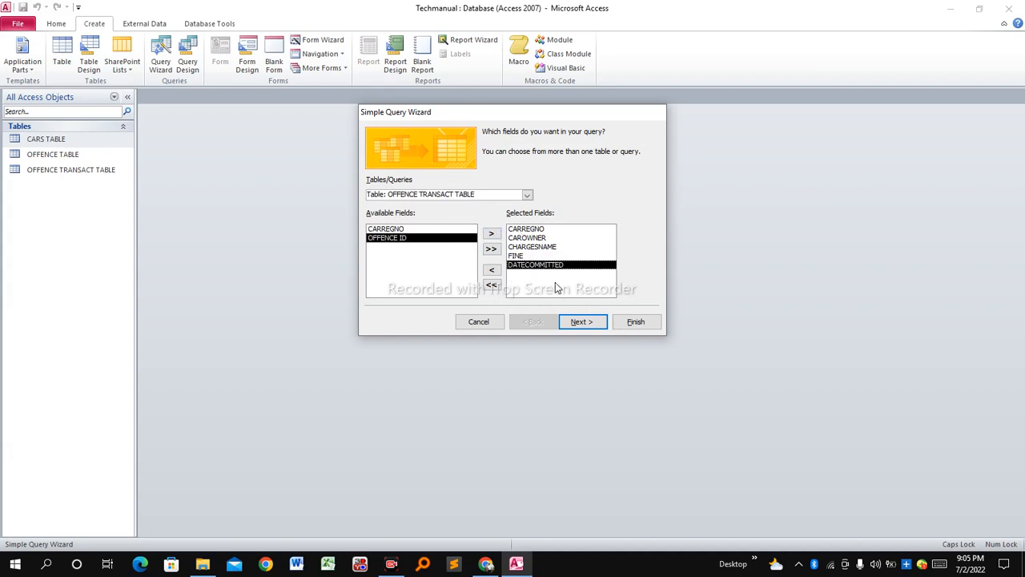
- Finish the wizard as a detail query titled RQUERY, then close the query
click(582, 322)
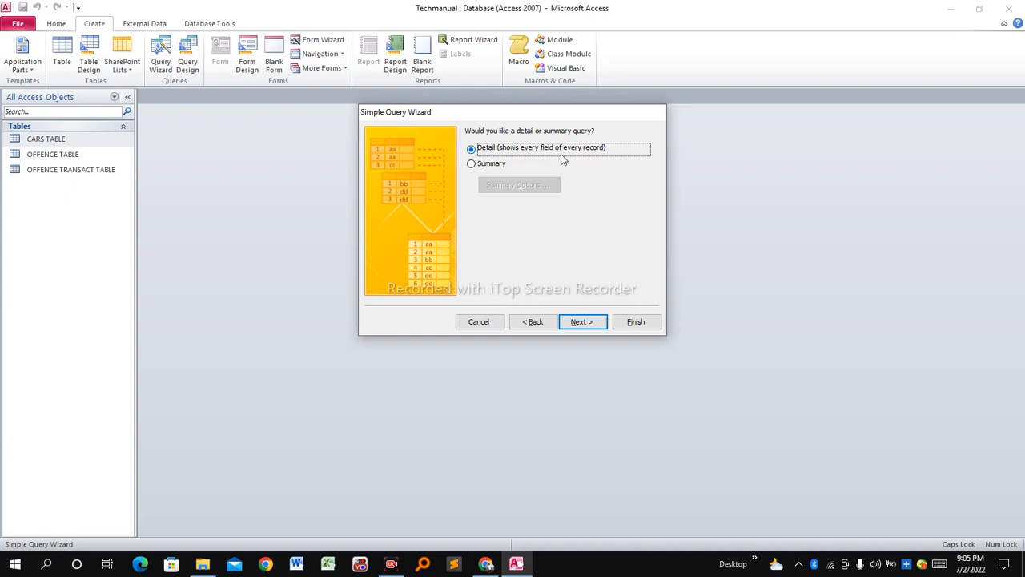
click(584, 321)
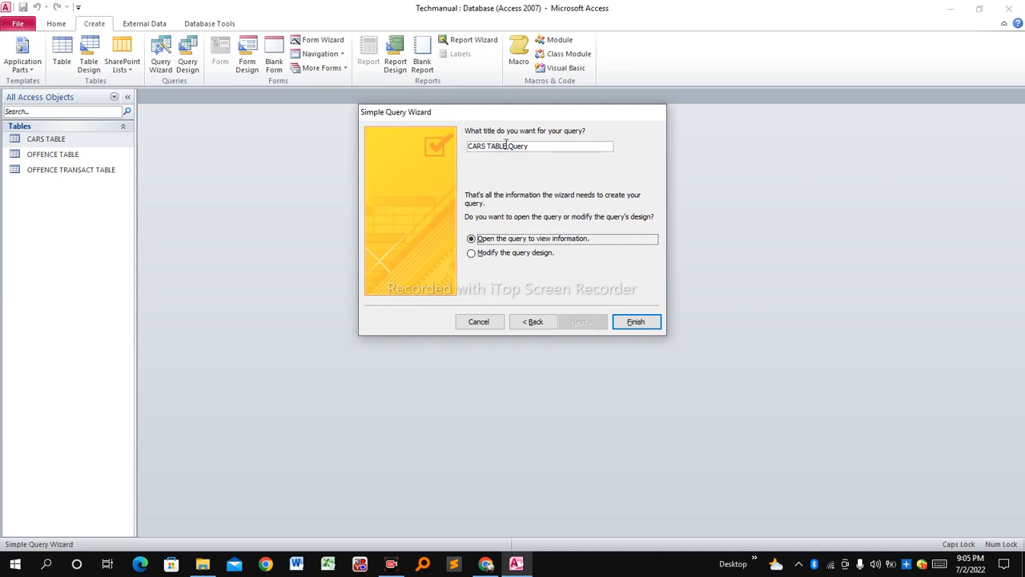
click(550, 147)
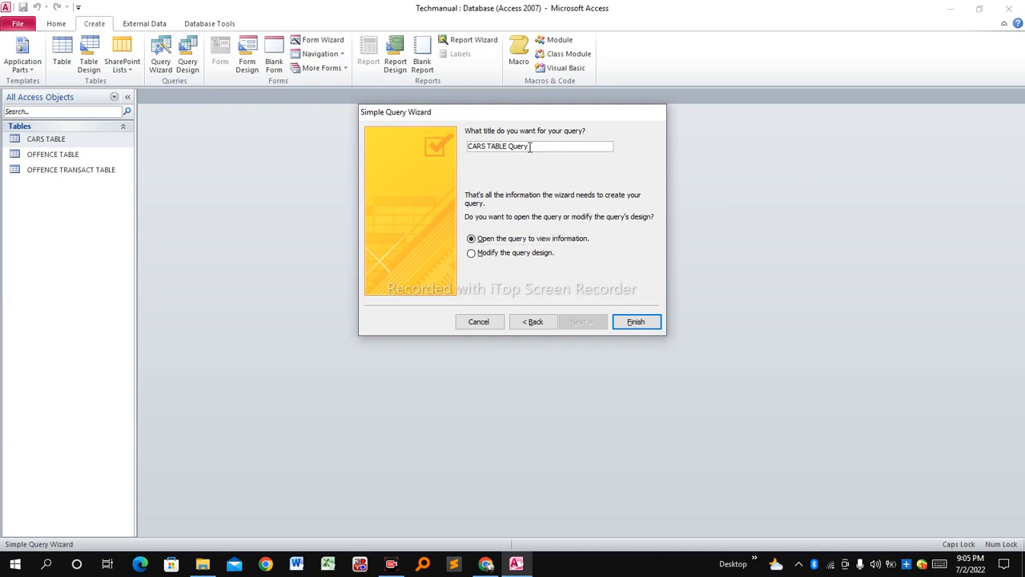
drag(533, 148, 467, 152)
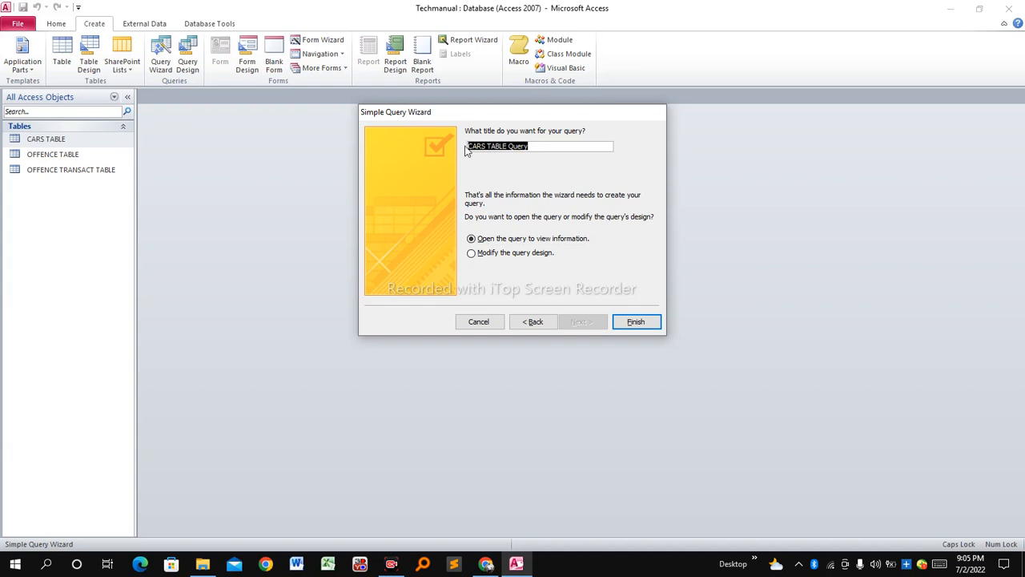
text(RQUERY)
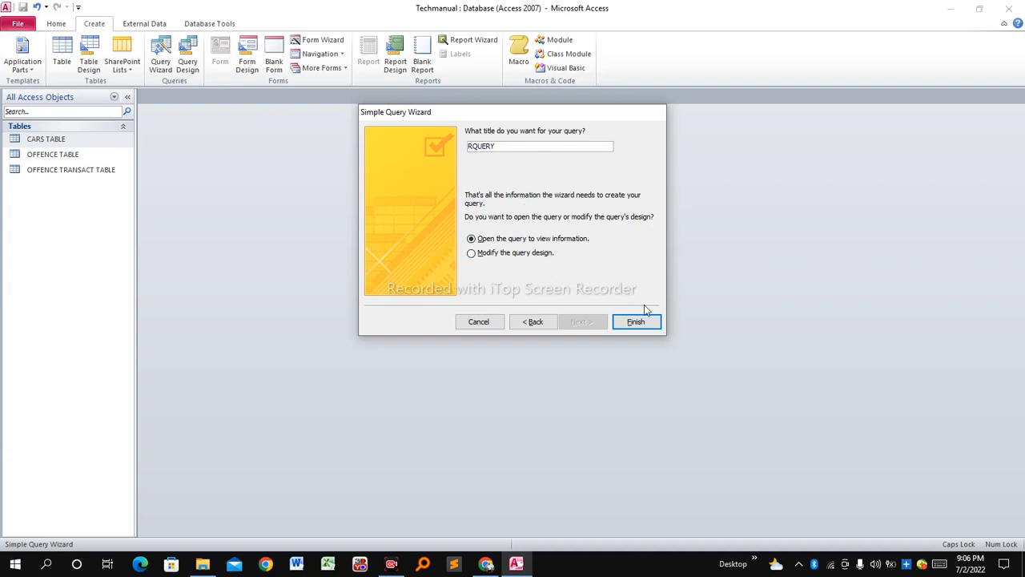
click(630, 324)
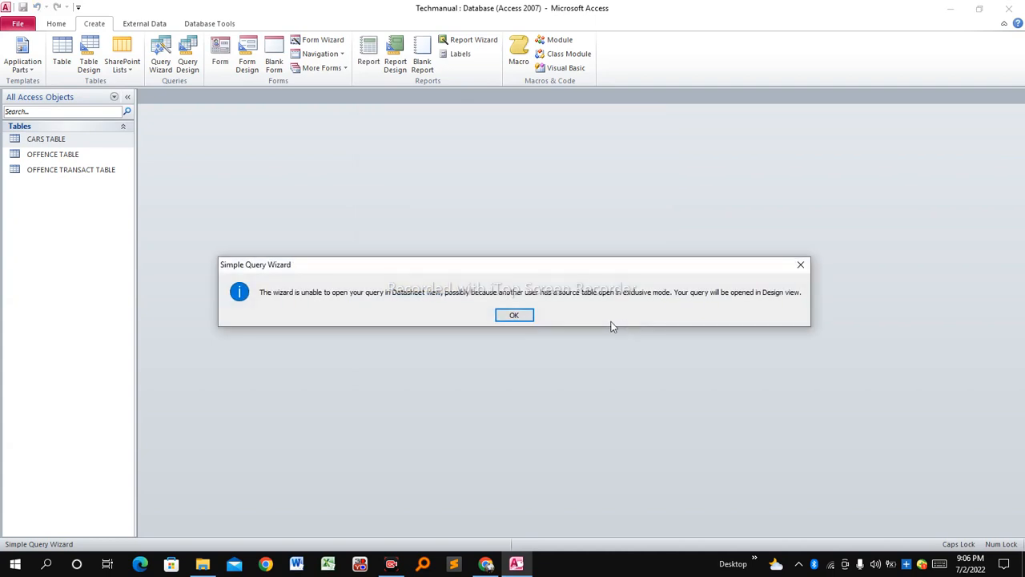
click(509, 316)
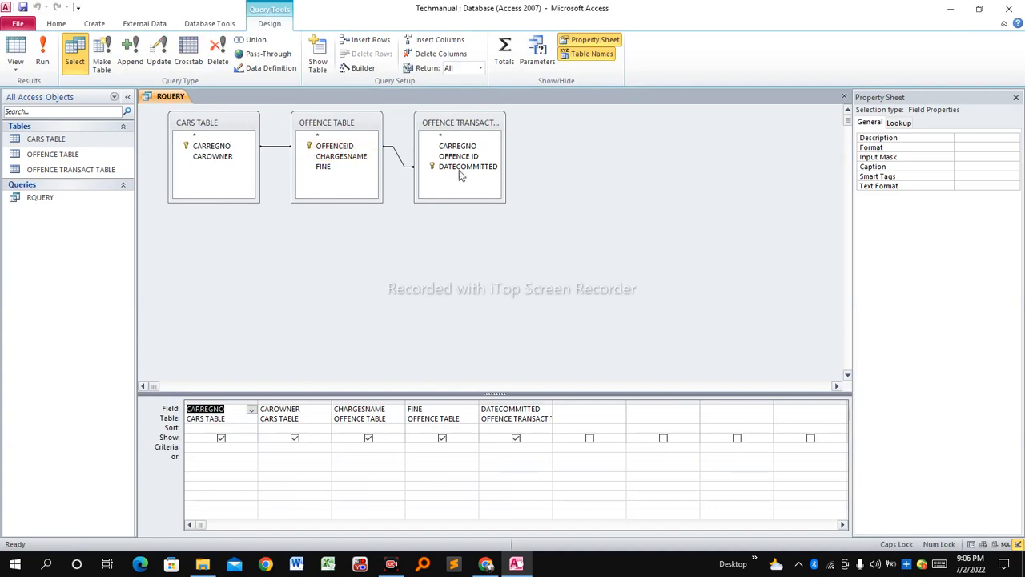
right_click(167, 101)
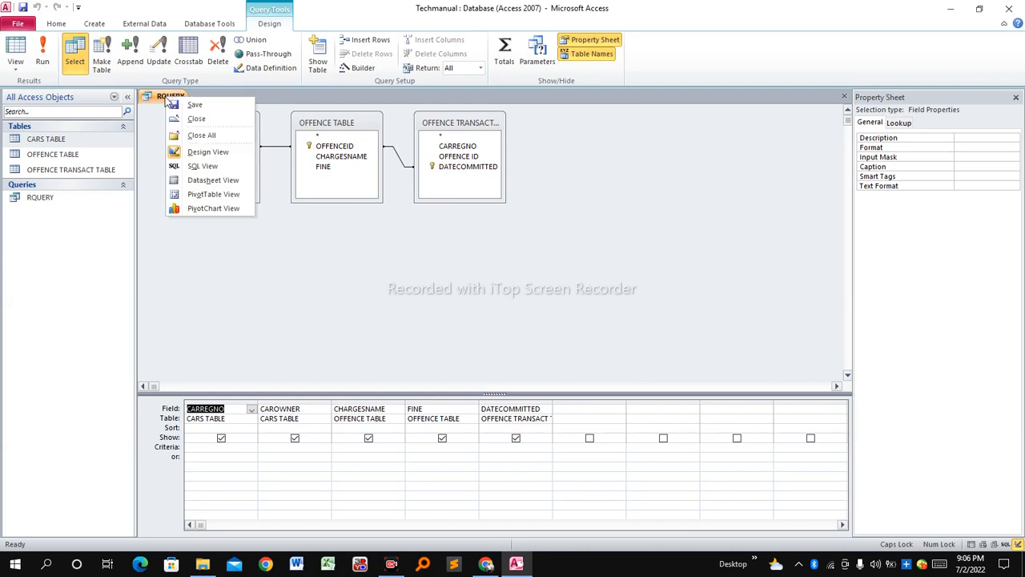
click(201, 120)
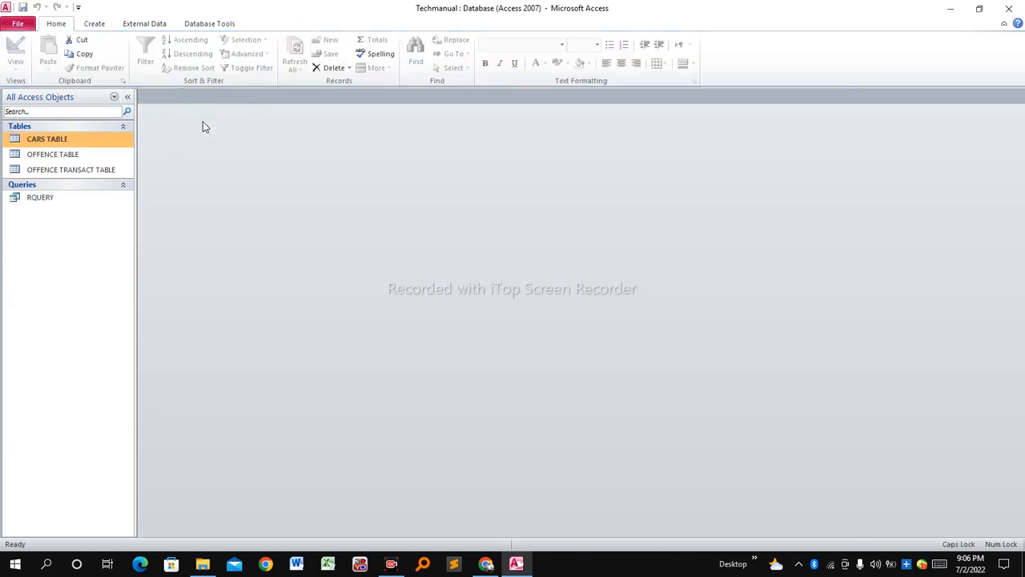
- Try to open the RQUERY query in Datasheet View
click(56, 202)
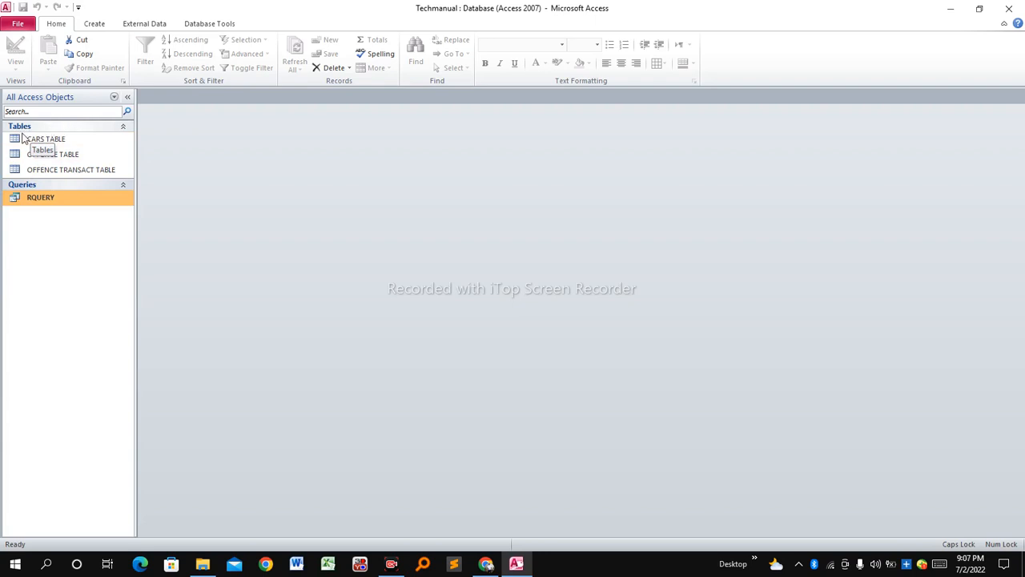
double_click(42, 197)
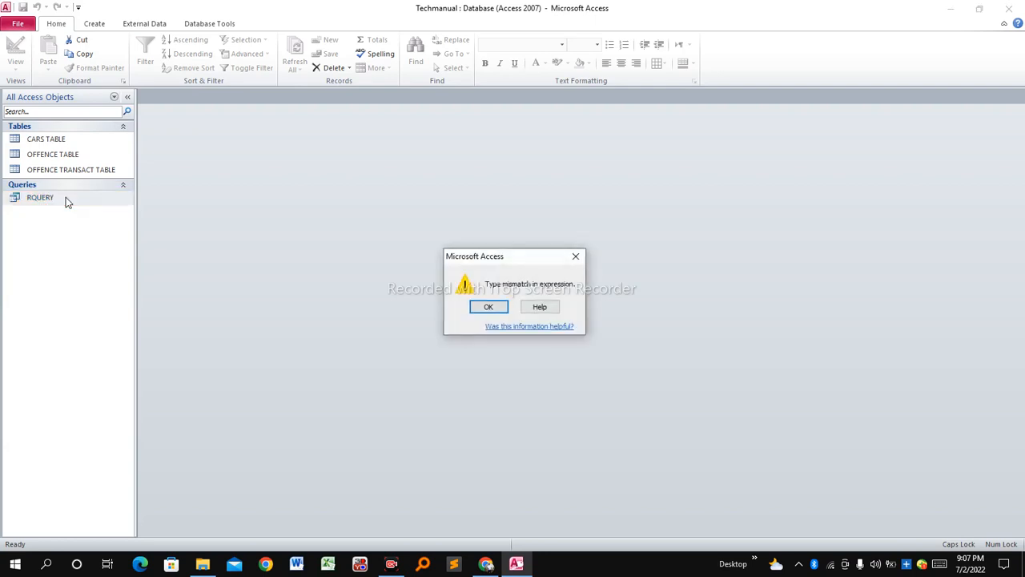
click(481, 310)
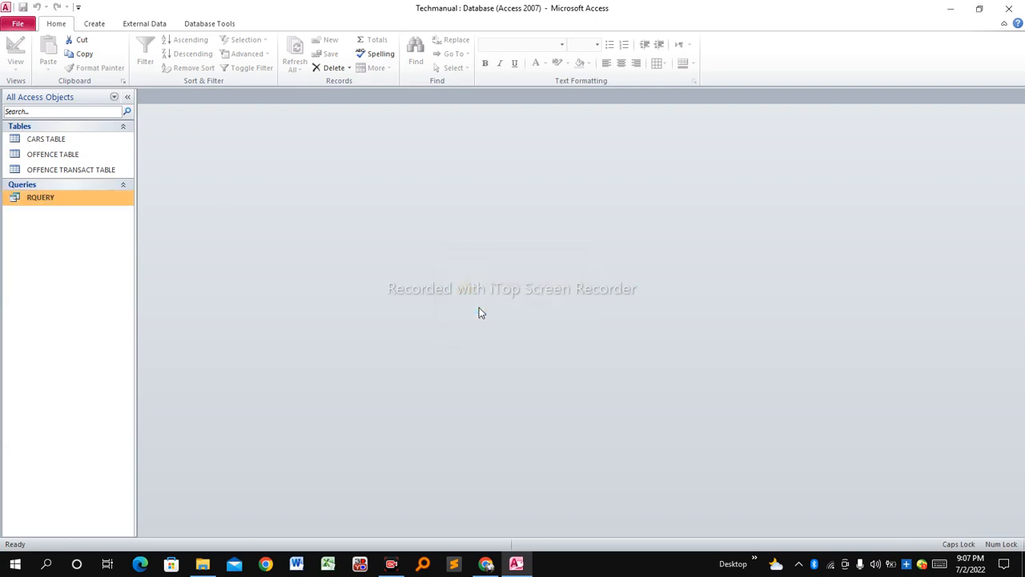
- Open RQUERY, review its CARREGNO, CAROWNER, CHARGESNAME, FINE and DATECOMMITTED columns, and close it
double_click(83, 201)
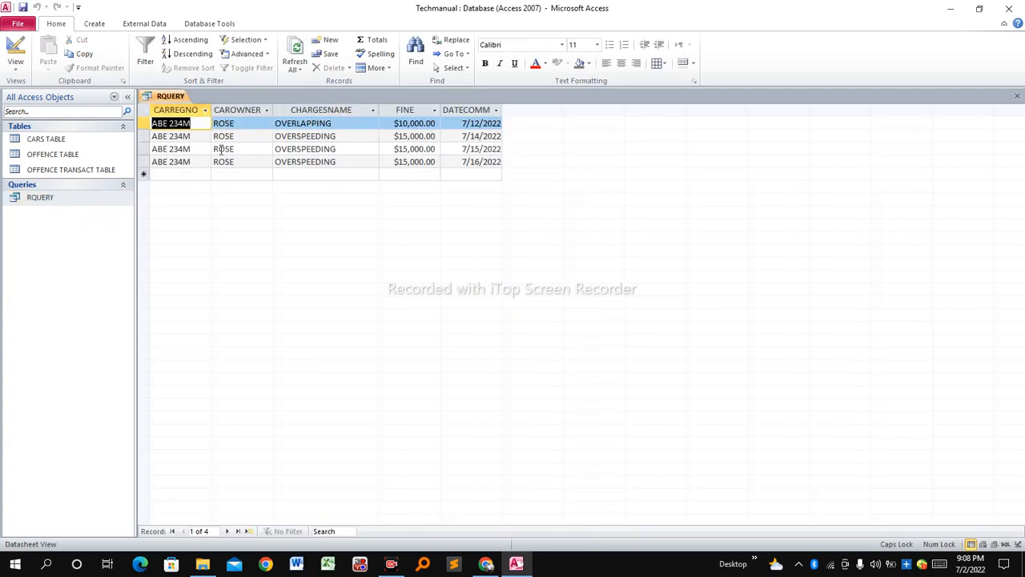
click(223, 161)
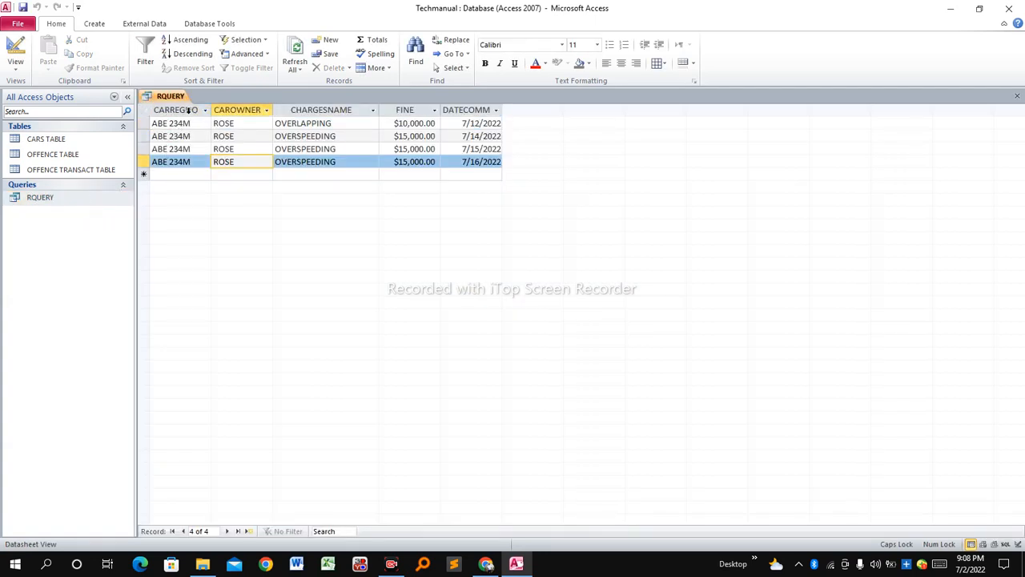
click(189, 110)
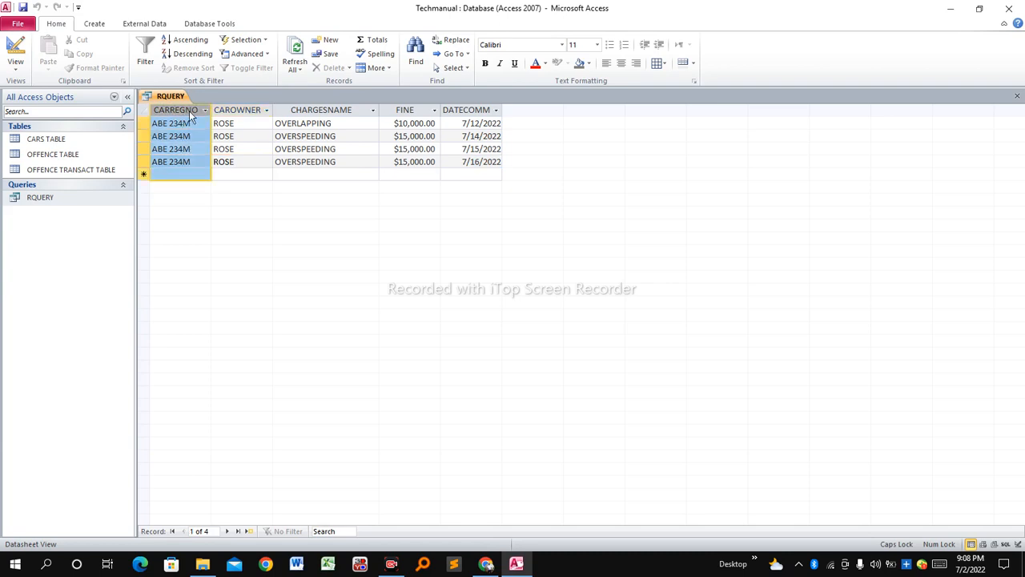
click(239, 111)
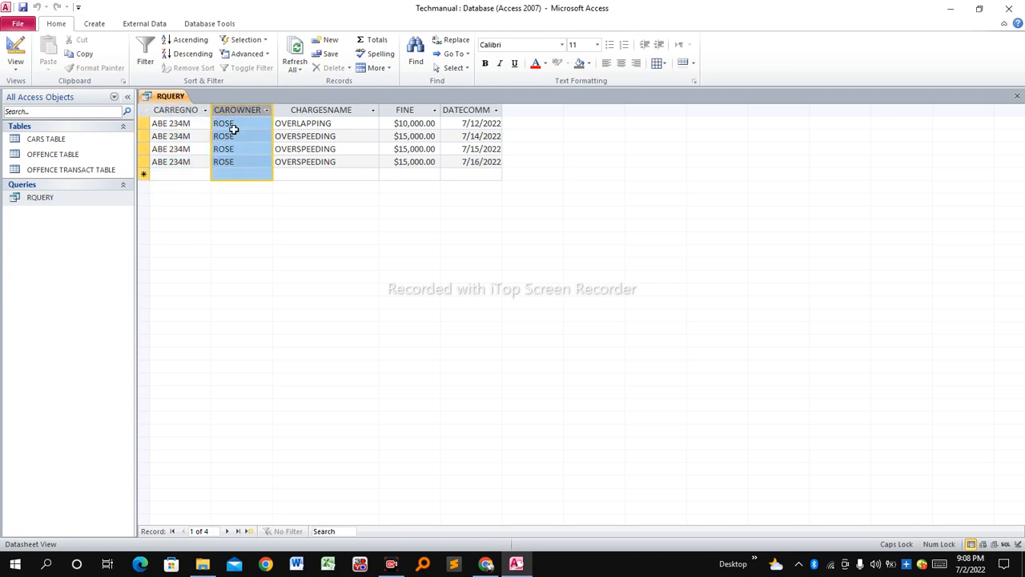
click(324, 106)
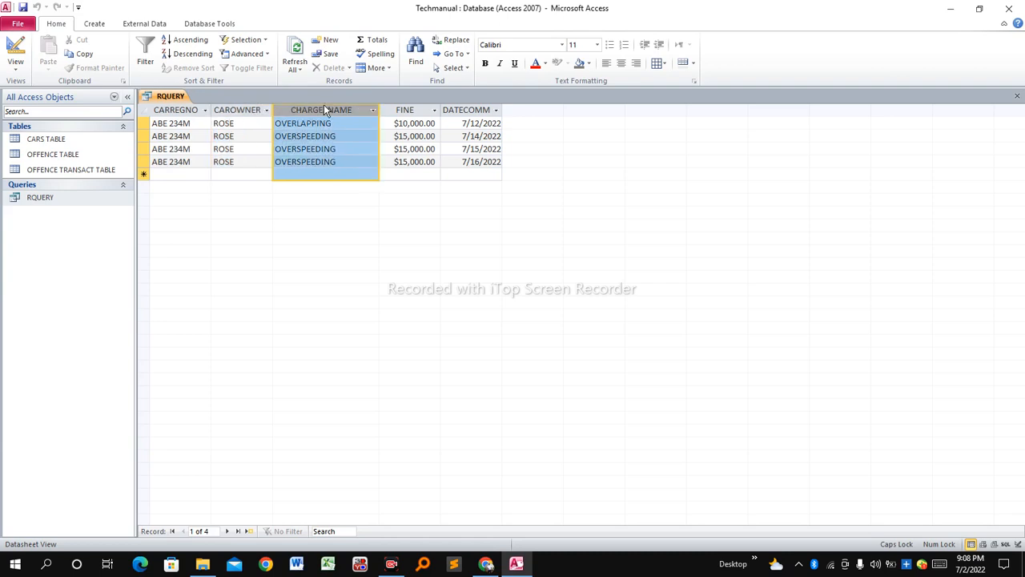
click(410, 107)
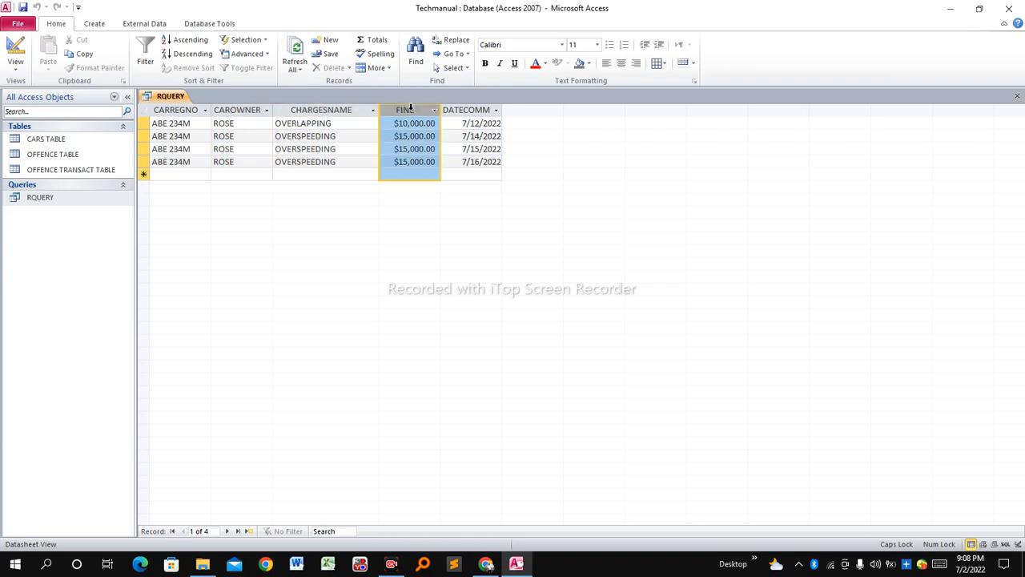
click(471, 109)
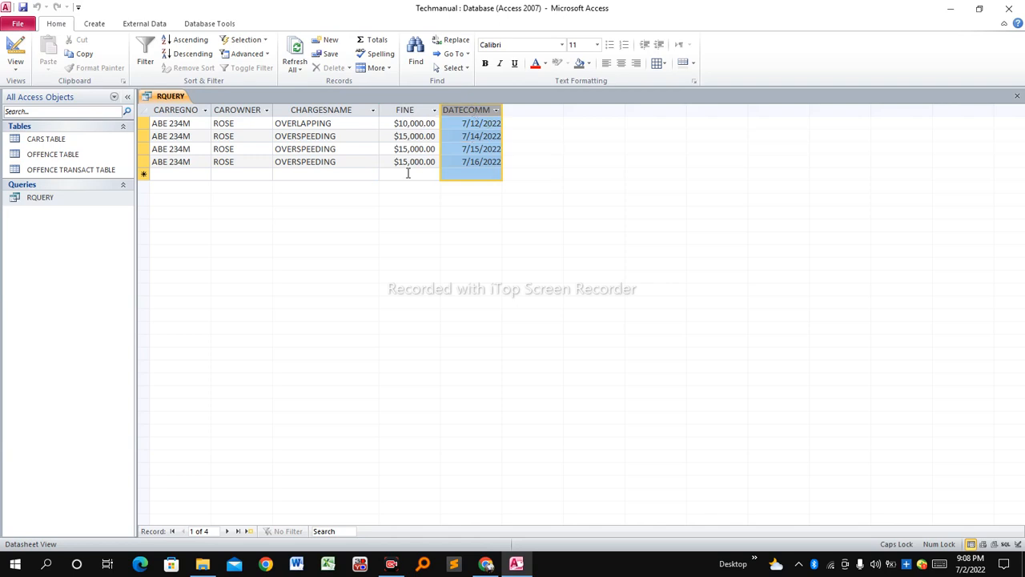
click(240, 109)
click(479, 110)
click(326, 120)
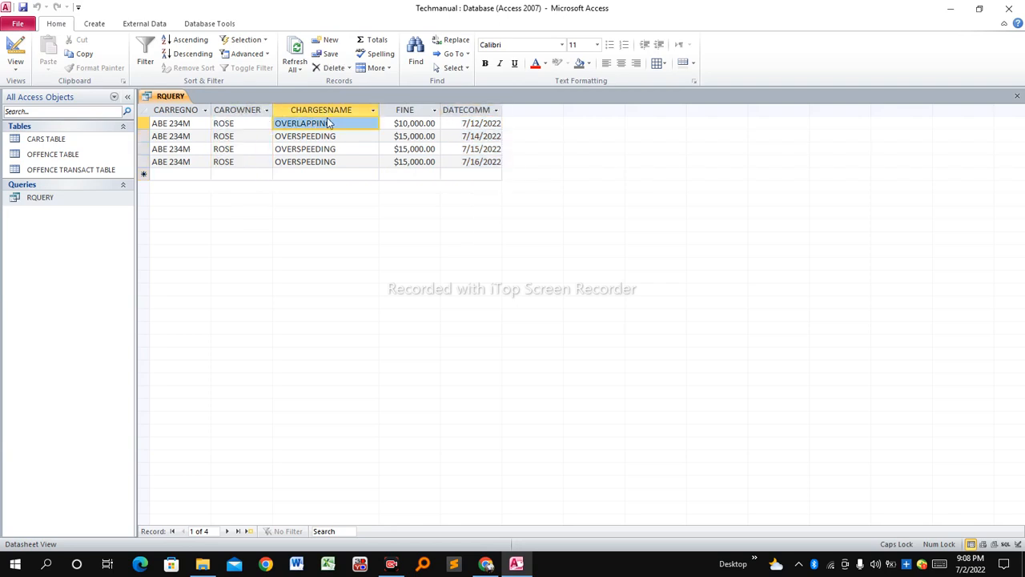
click(432, 136)
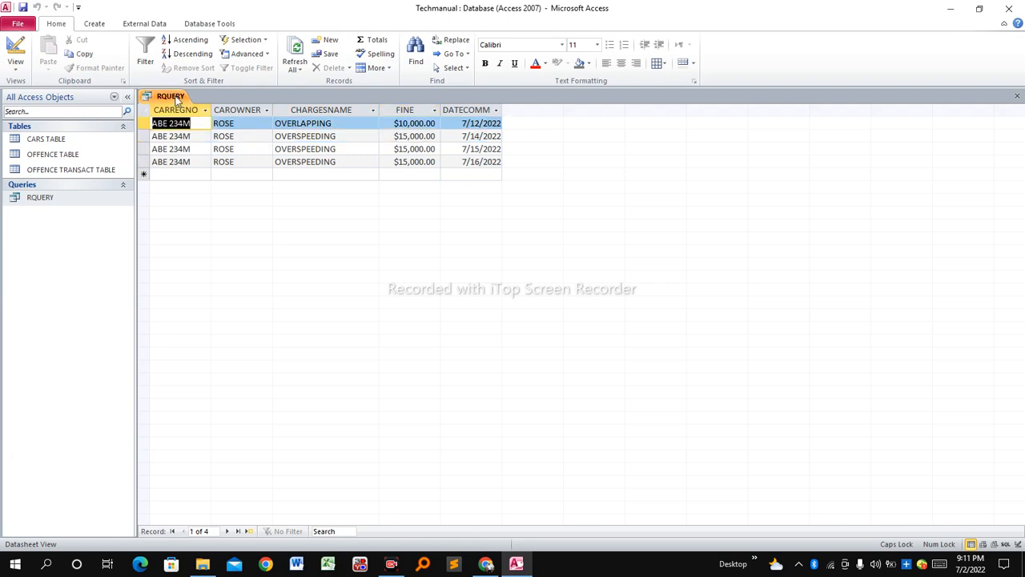
right_click(178, 99)
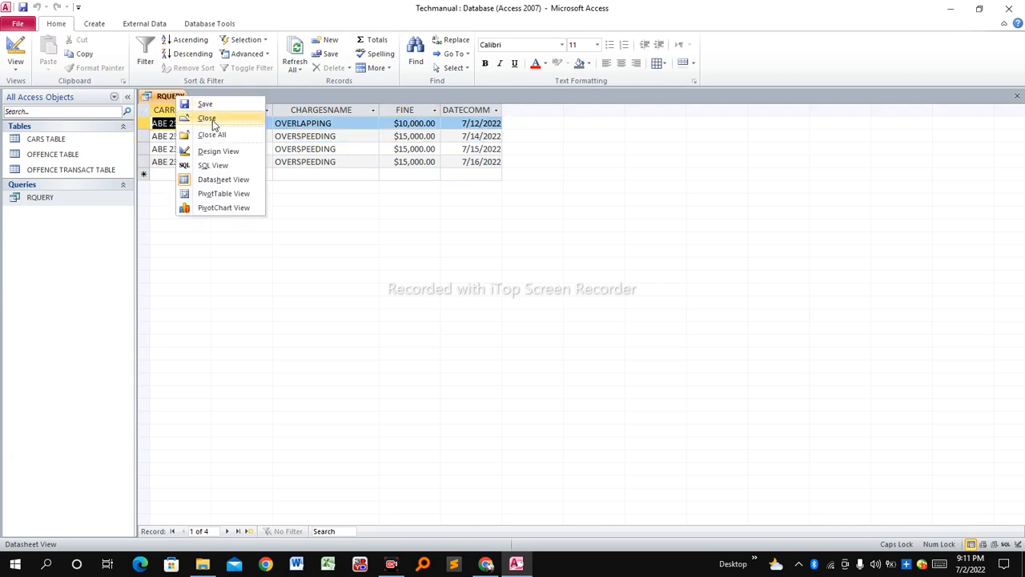
click(211, 122)
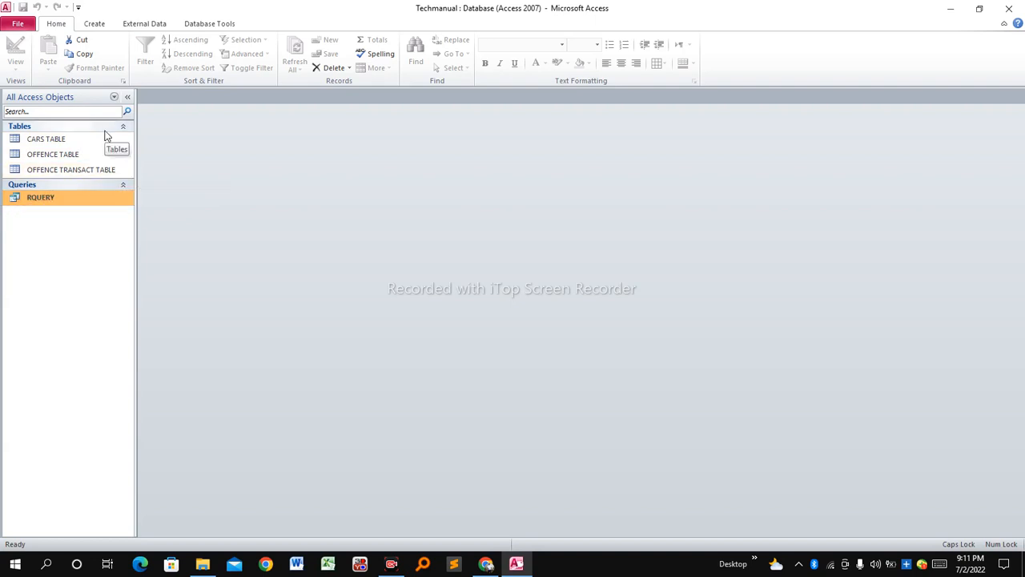
- Create a form based on the RQUERY query and close its Property Sheet
click(96, 24)
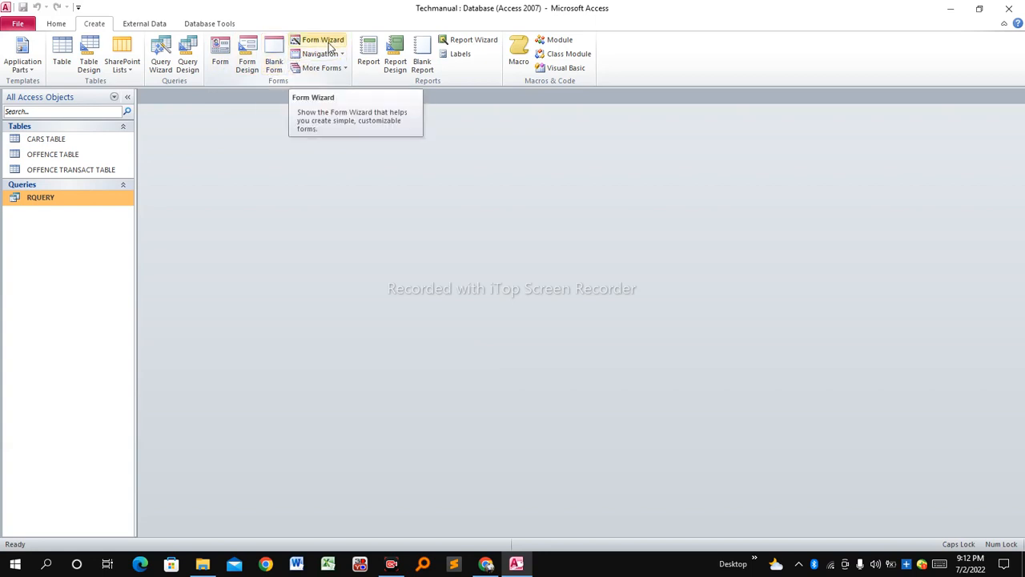
click(225, 54)
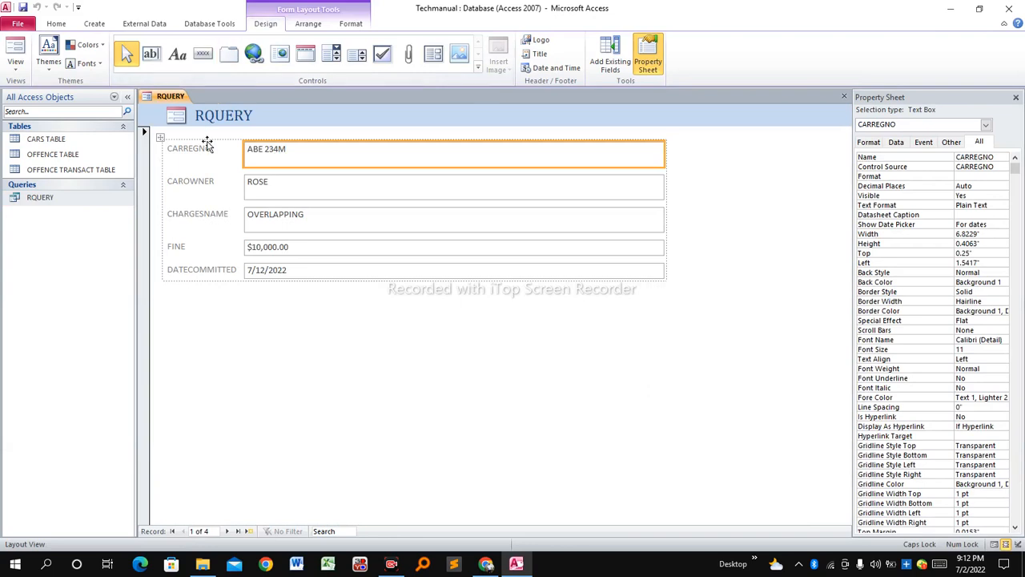
click(229, 180)
click(252, 179)
click(277, 163)
click(1016, 97)
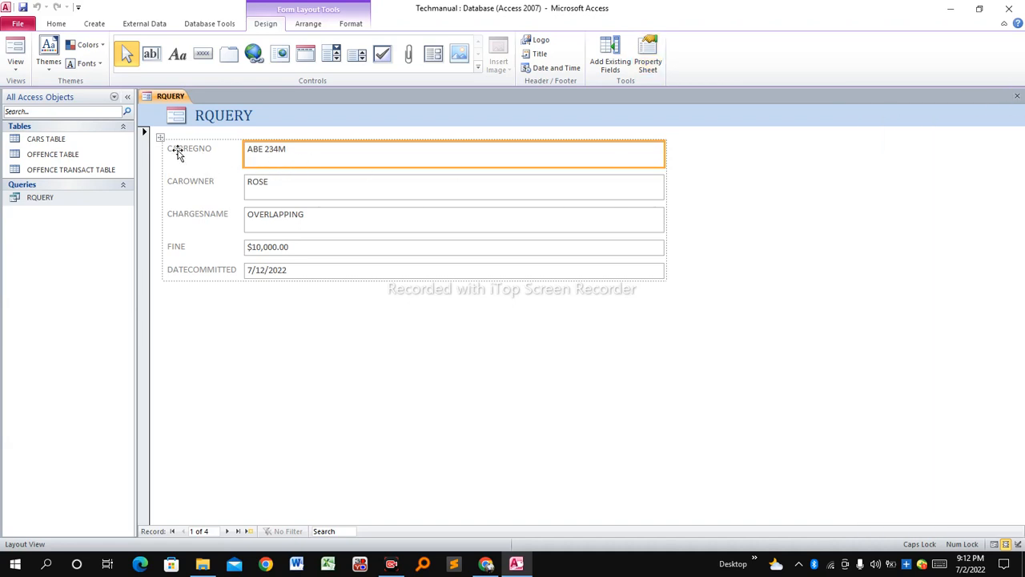
- Examine each field of the new form in Layout View, from CARREGNO down to DATECOMMITTED
click(206, 155)
click(285, 158)
click(194, 182)
click(312, 190)
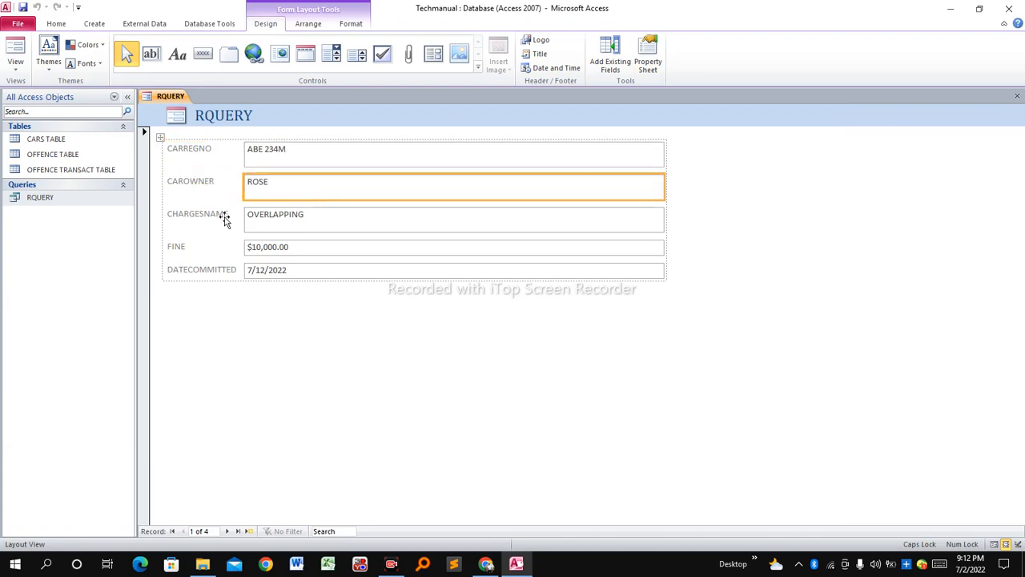
click(205, 221)
click(305, 222)
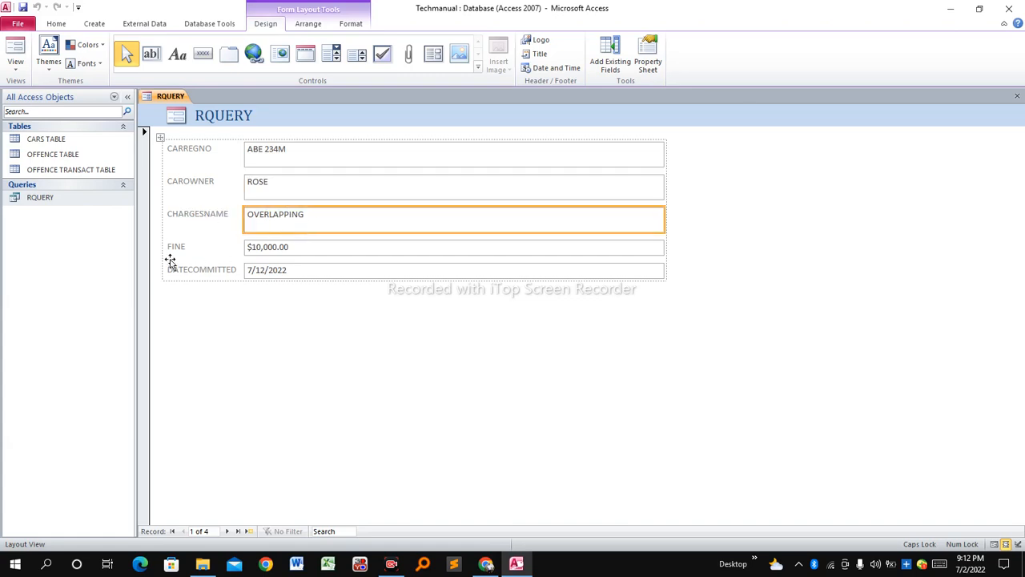
click(269, 252)
click(218, 271)
click(276, 274)
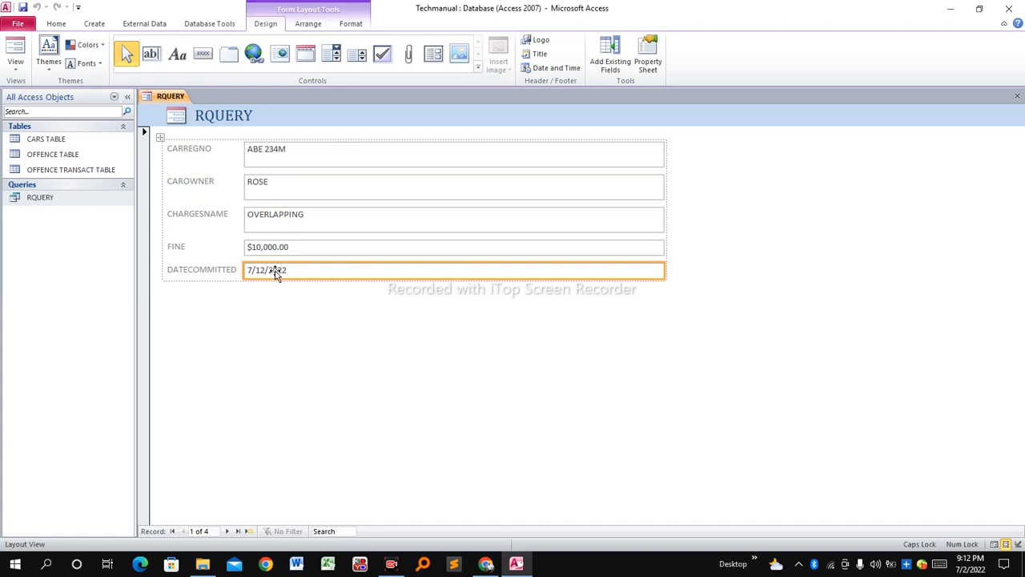
- Switch the form to Design View, and save it as RFORM before closing it
right_click(170, 102)
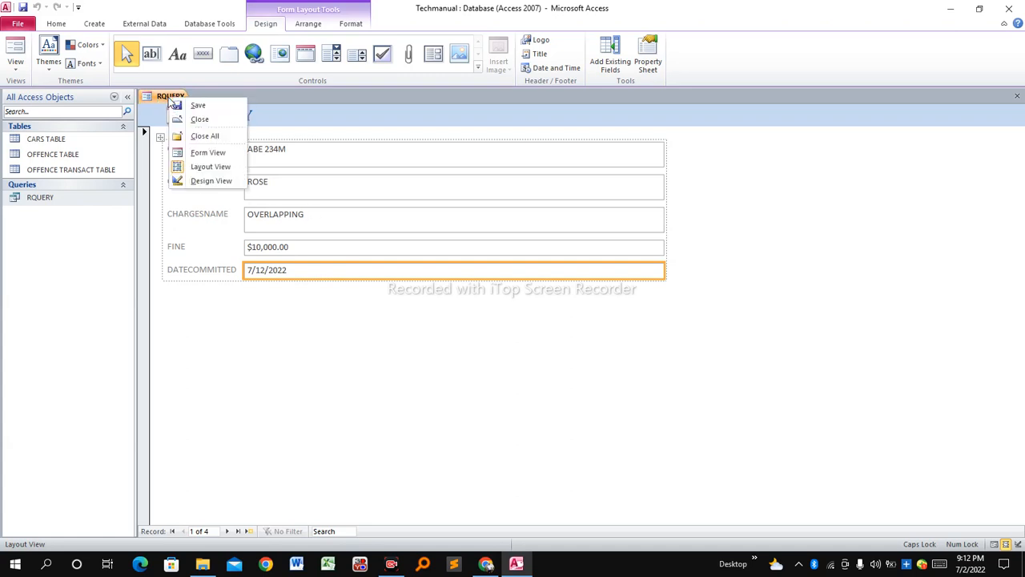
click(208, 182)
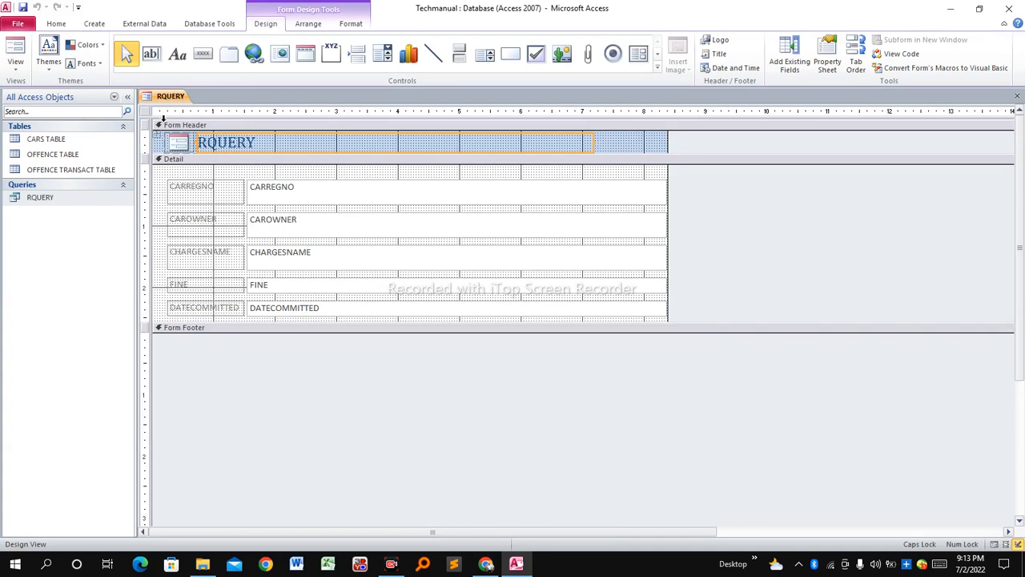
right_click(170, 98)
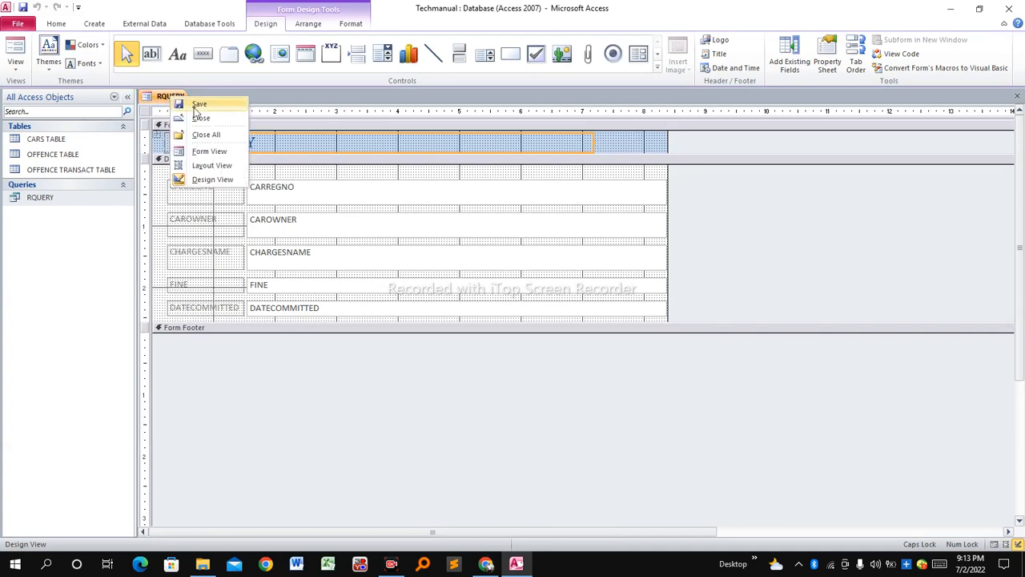
click(196, 104)
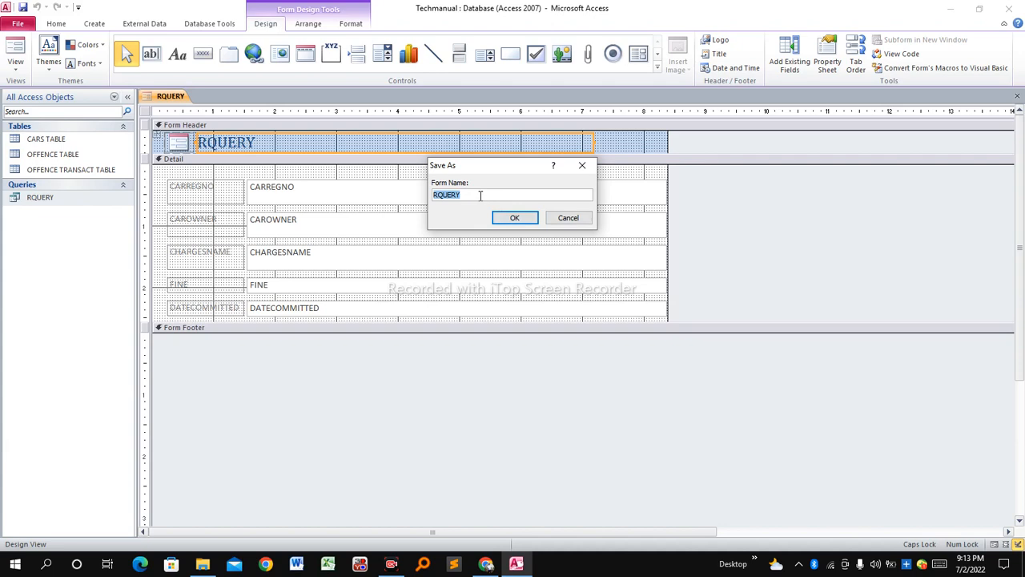
text(r)
click(511, 216)
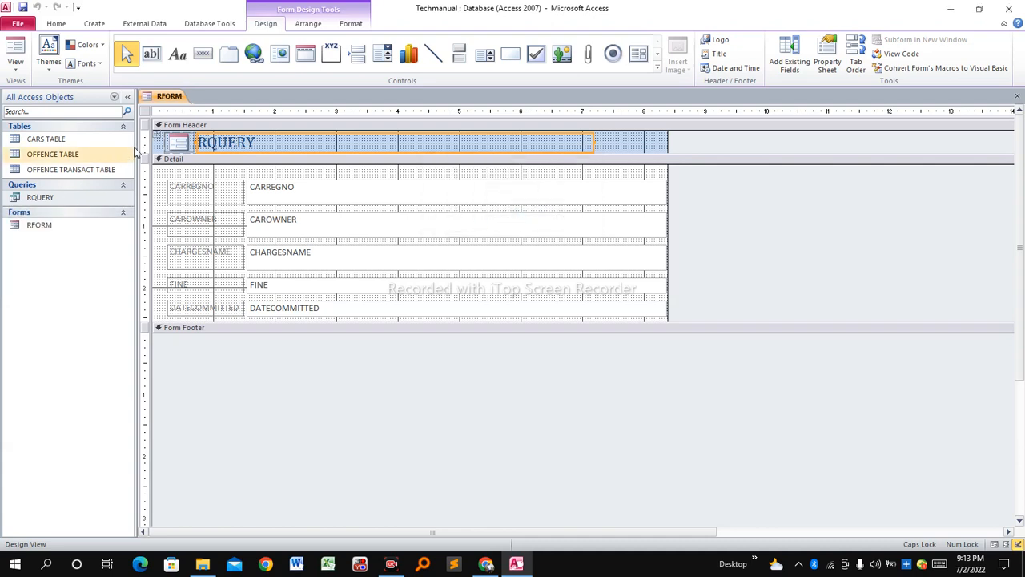
right_click(170, 100)
click(205, 126)
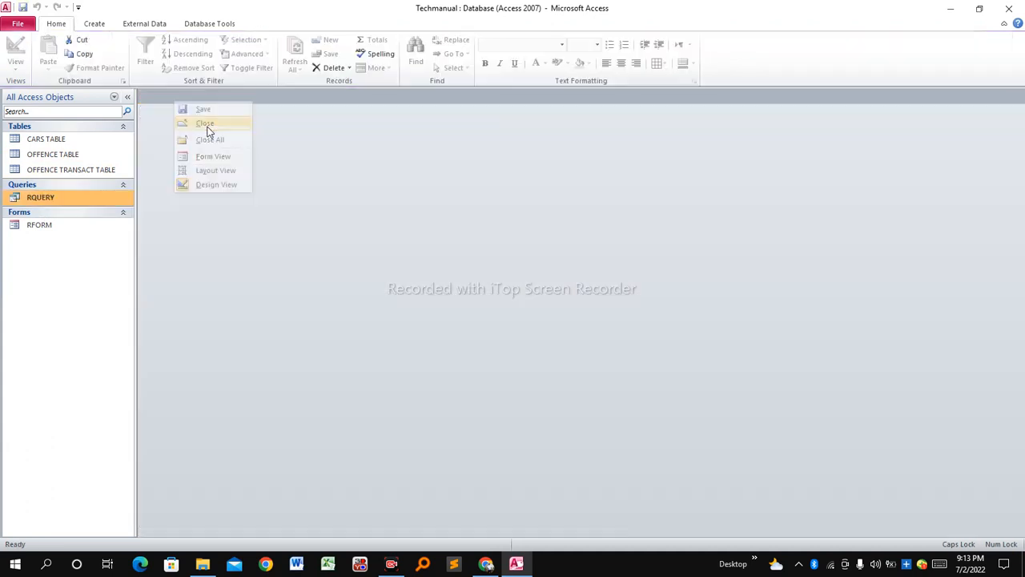
- Open RFORM in Form View to check its fields, and close it
click(55, 229)
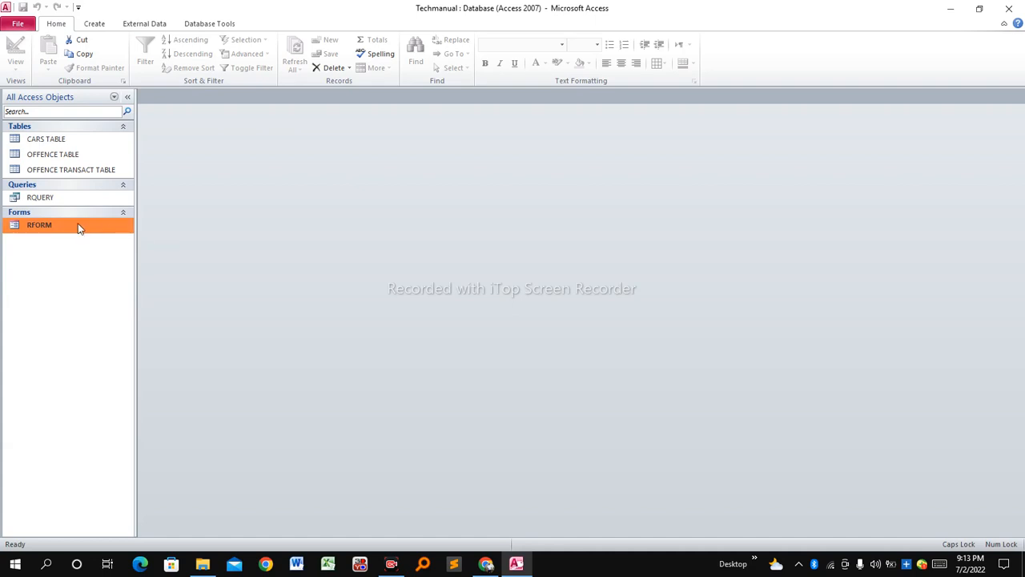
double_click(87, 228)
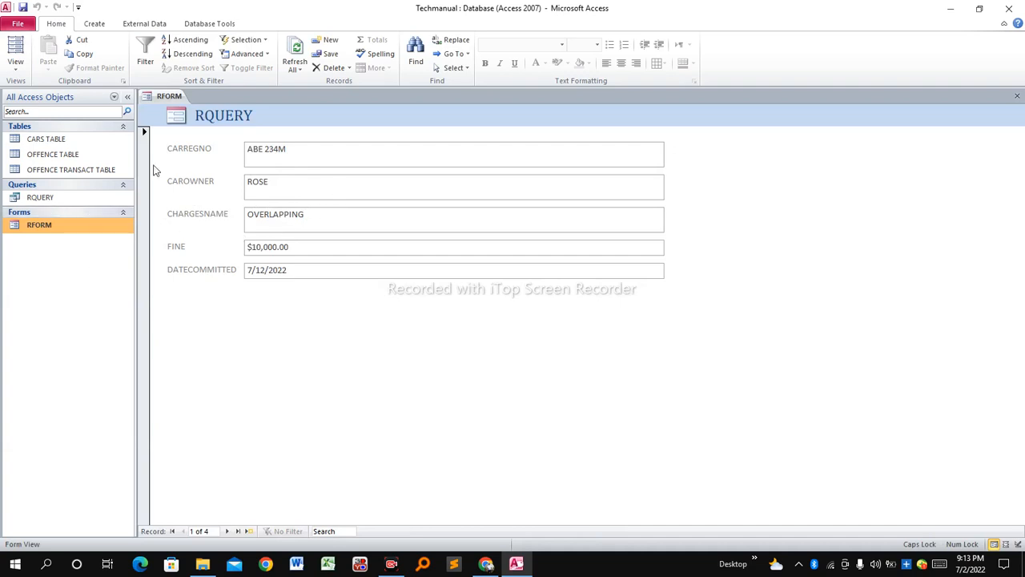
right_click(169, 97)
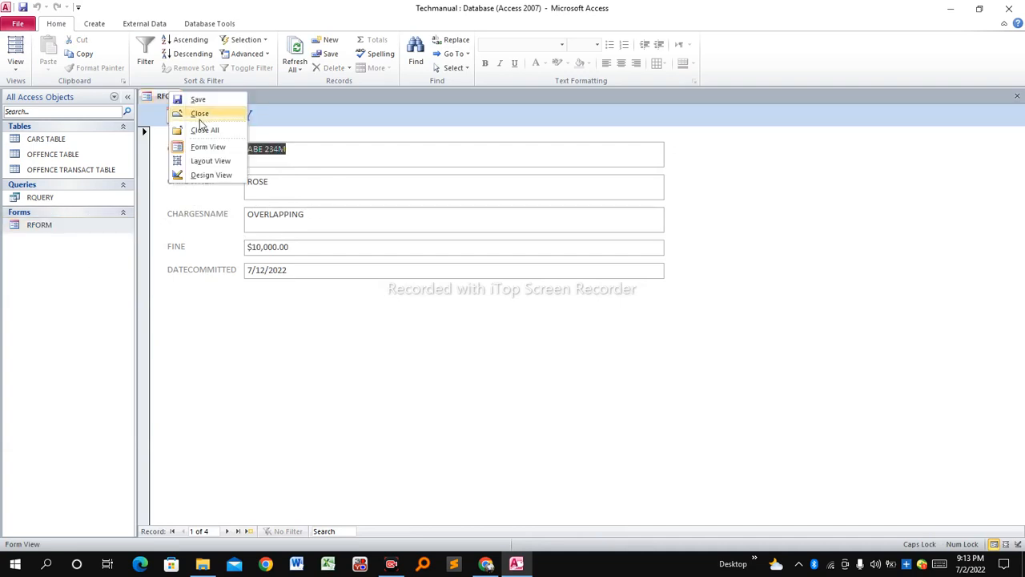
click(200, 116)
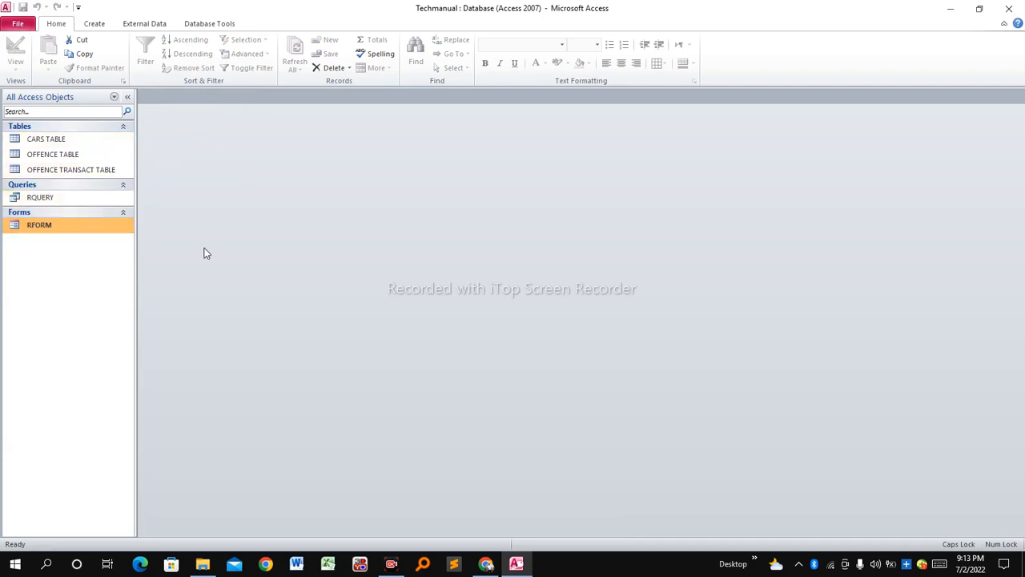
- Reopen the RQUERY query to check its records against the form, and close it
click(61, 198)
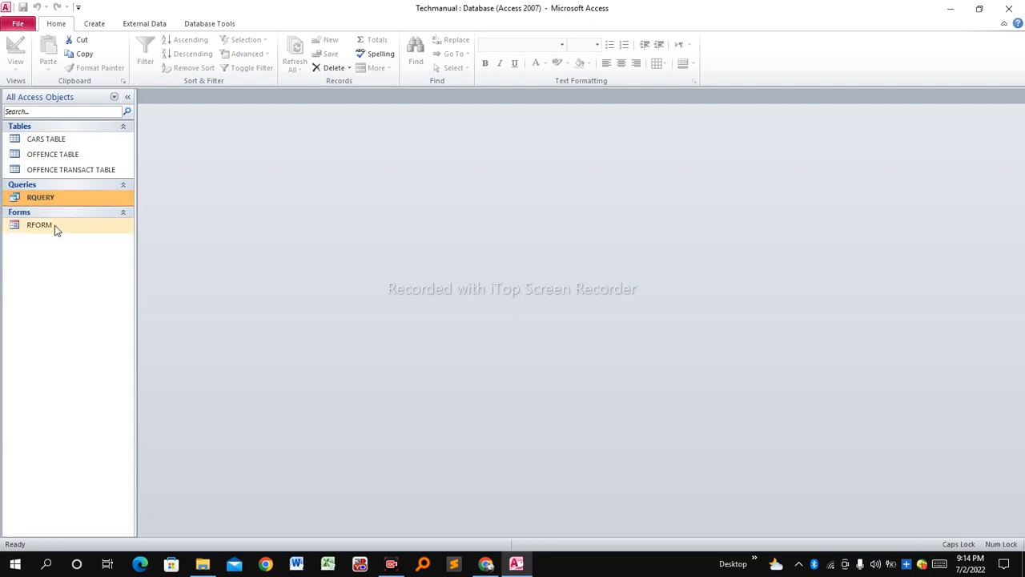
click(48, 229)
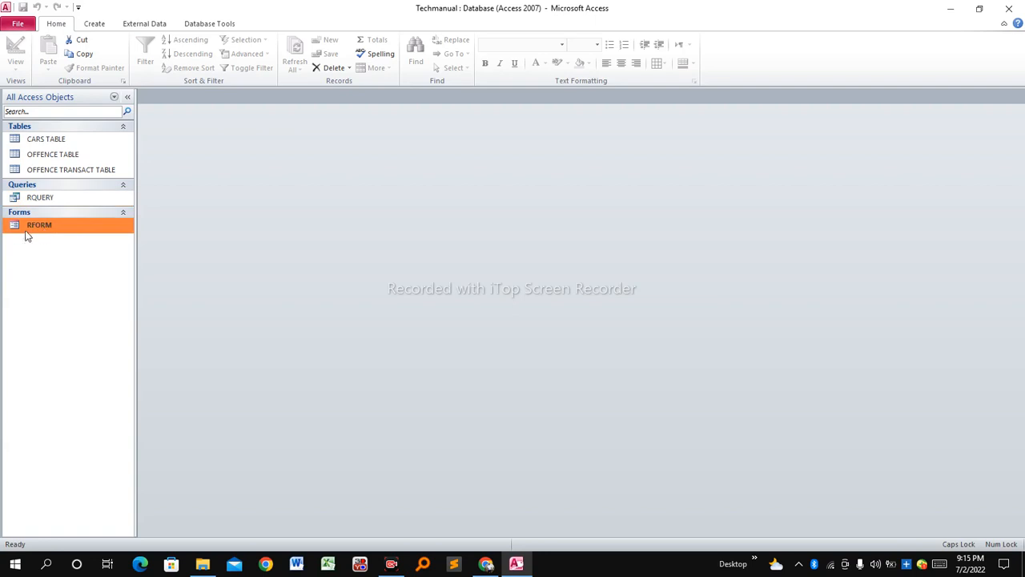
double_click(51, 199)
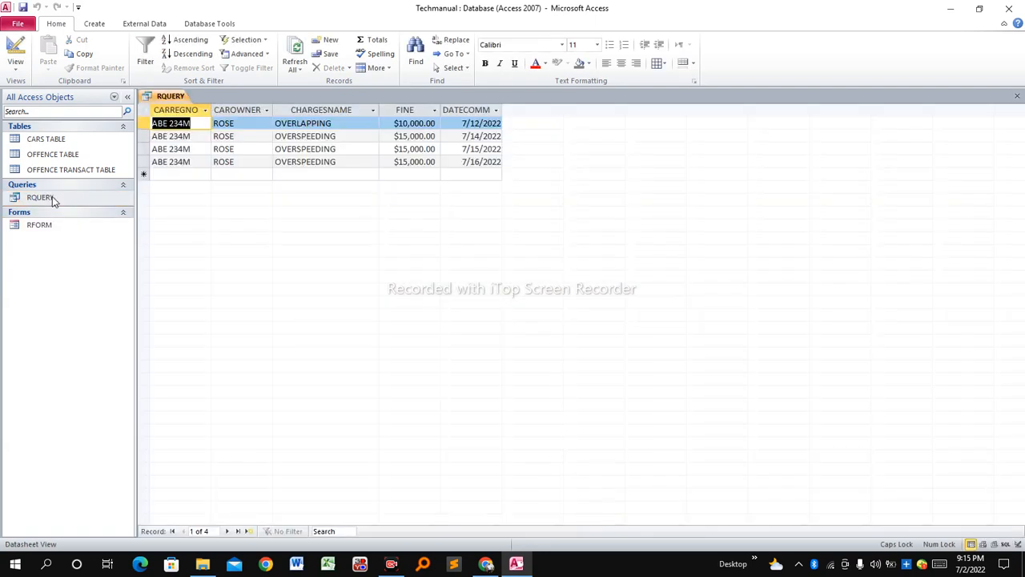
right_click(170, 99)
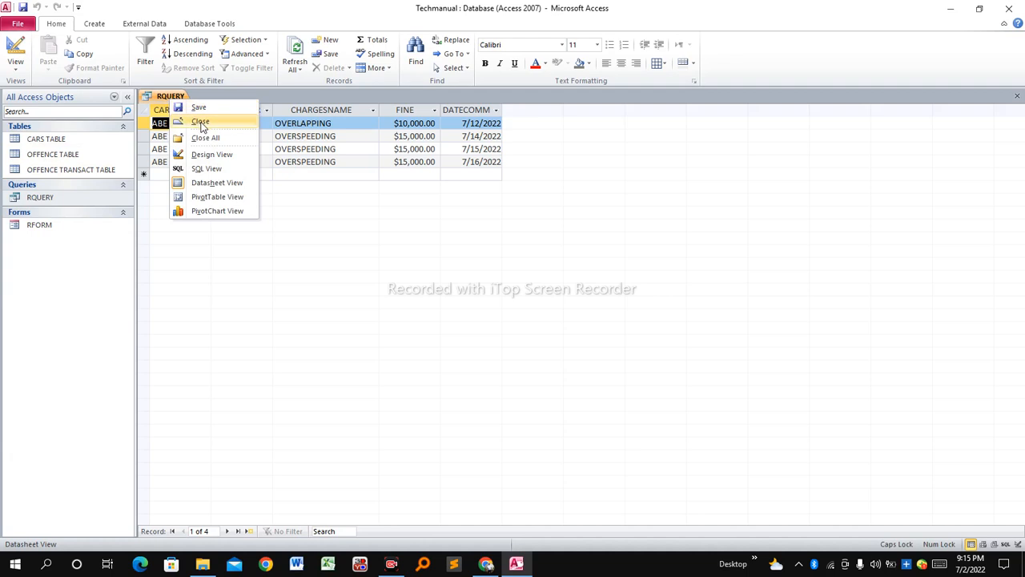
click(202, 123)
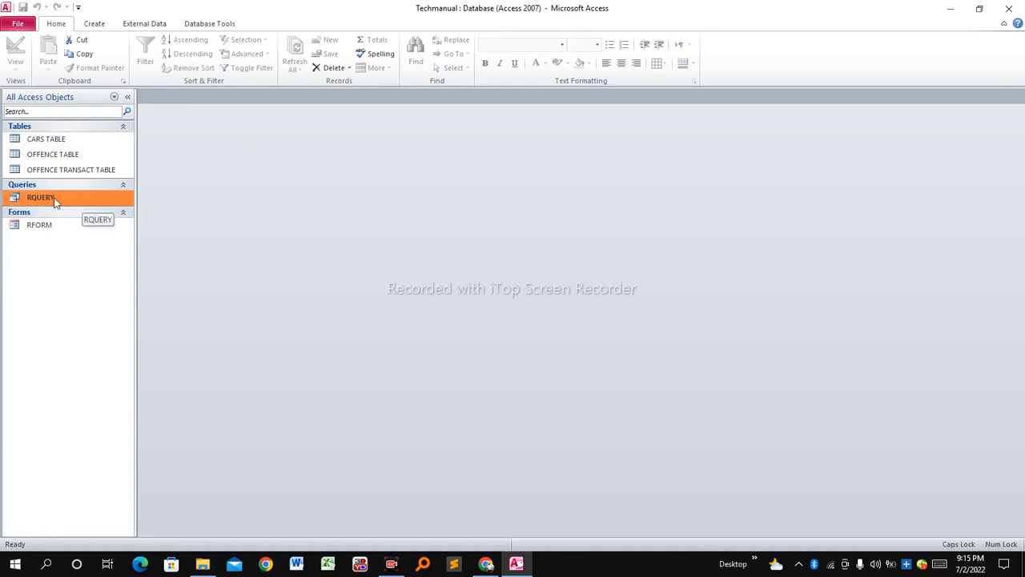
- Create a report based on the RQUERY query
click(94, 24)
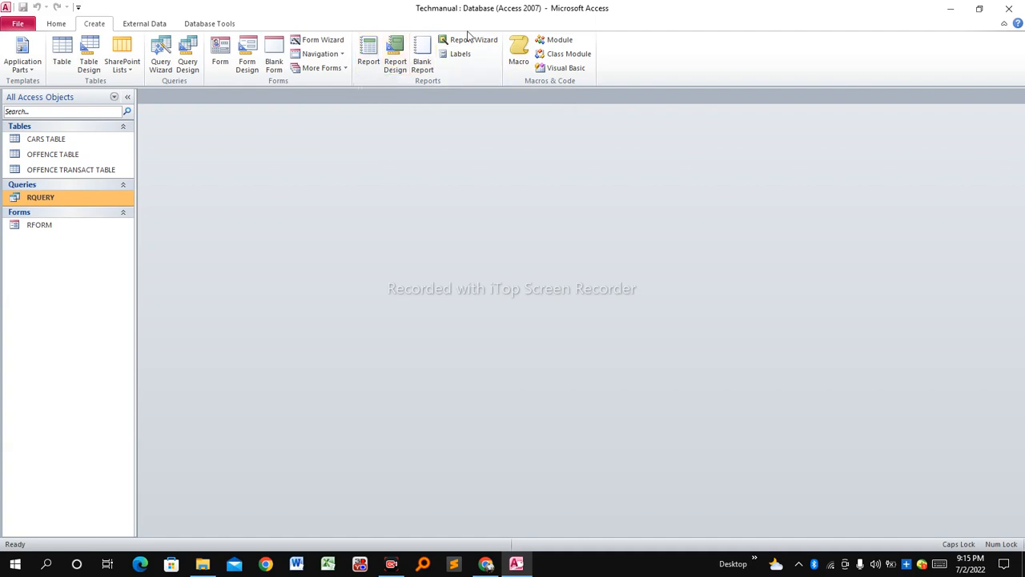
click(376, 63)
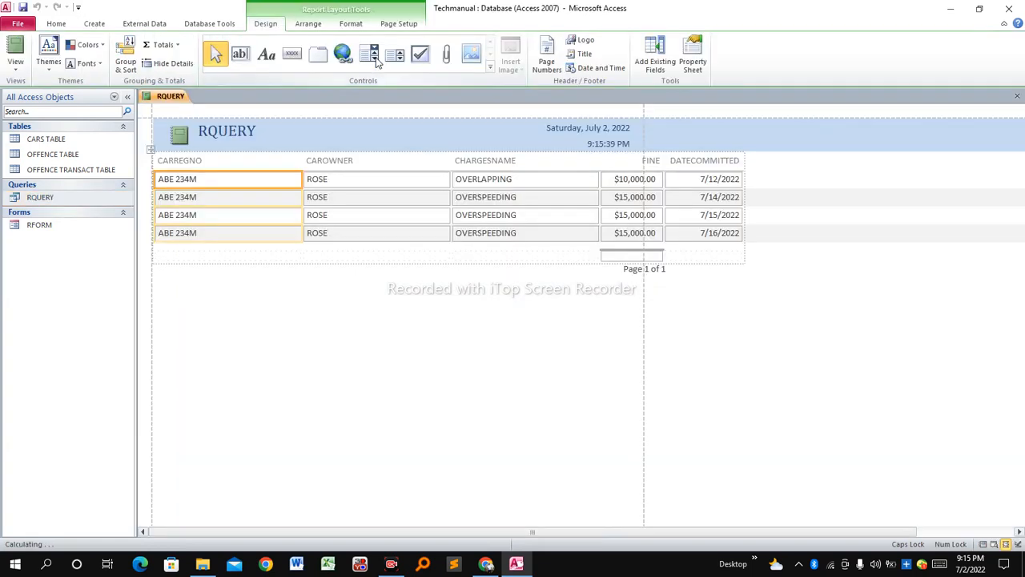
click(641, 342)
- Examine the report's total row, its time header, and the column headings from CARREGNO to DATECOMMITTED
click(593, 254)
click(623, 268)
click(512, 254)
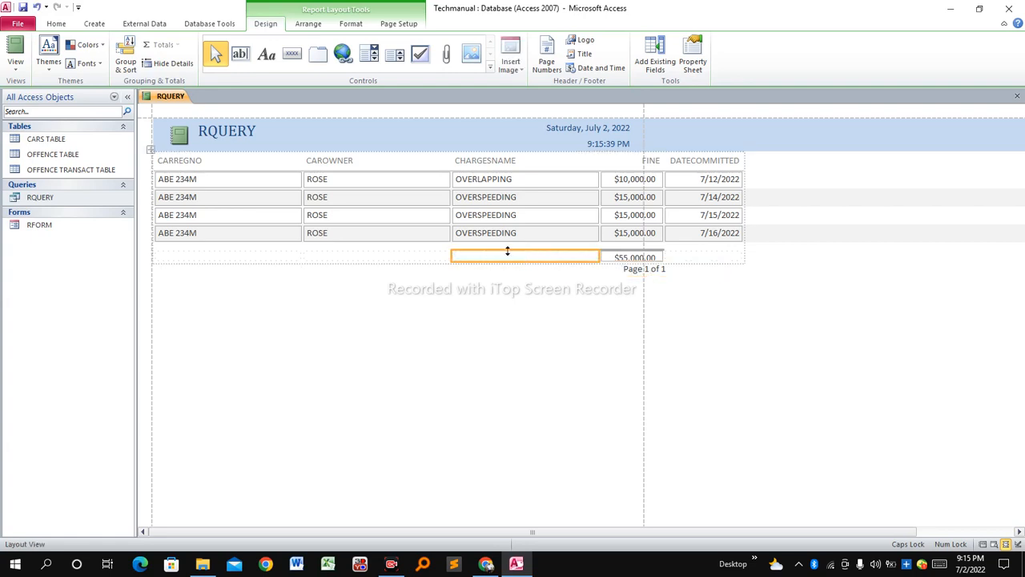
click(565, 144)
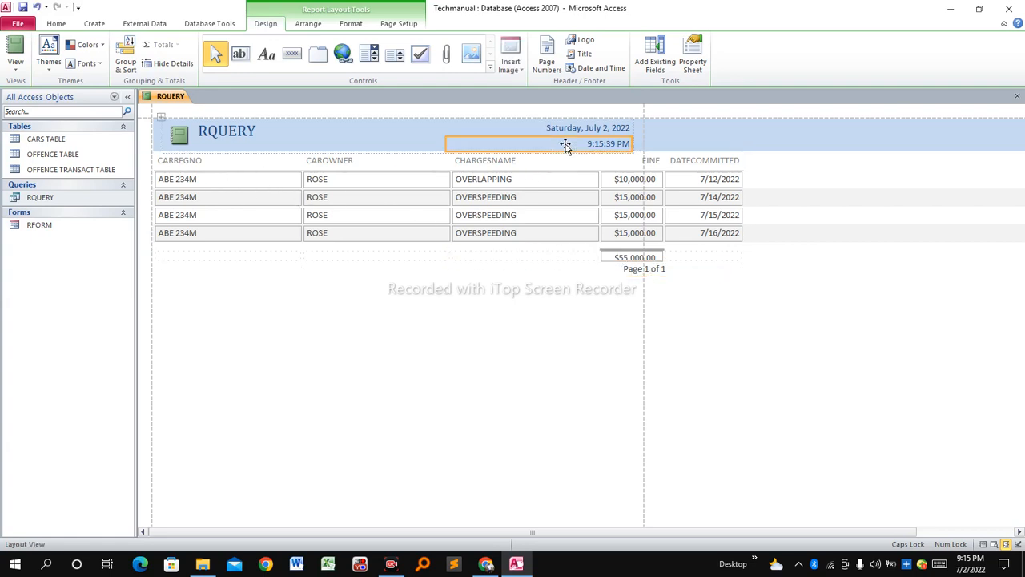
click(203, 165)
click(366, 164)
click(509, 167)
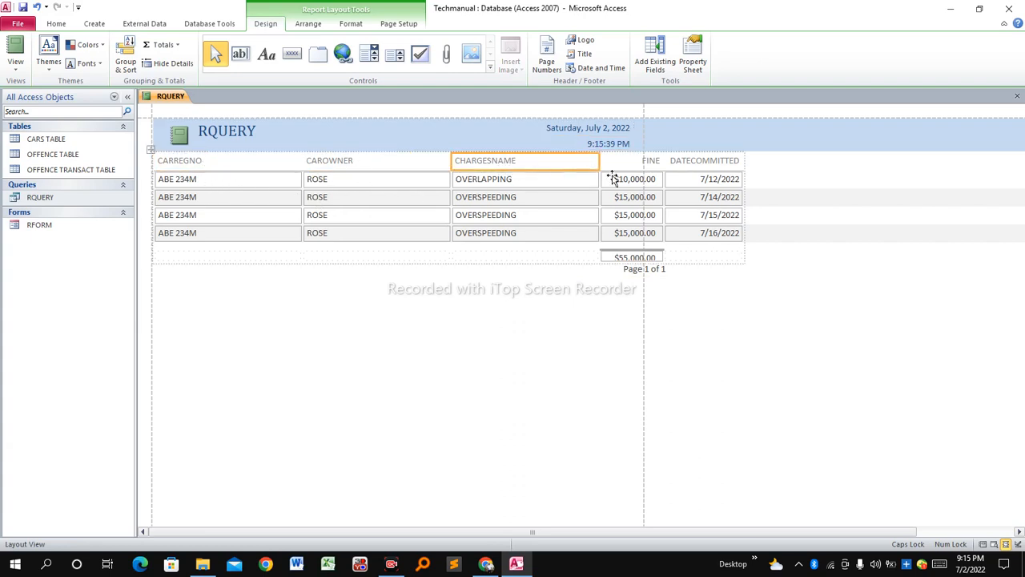
click(652, 165)
click(706, 165)
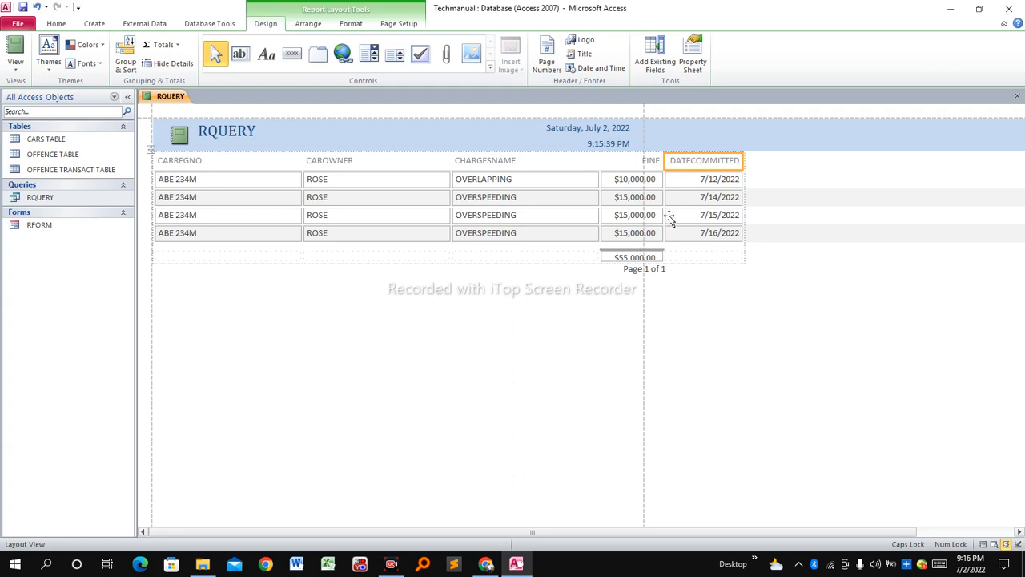
- Check the charge names and fines of the report's records against the total under the FINE column
click(613, 258)
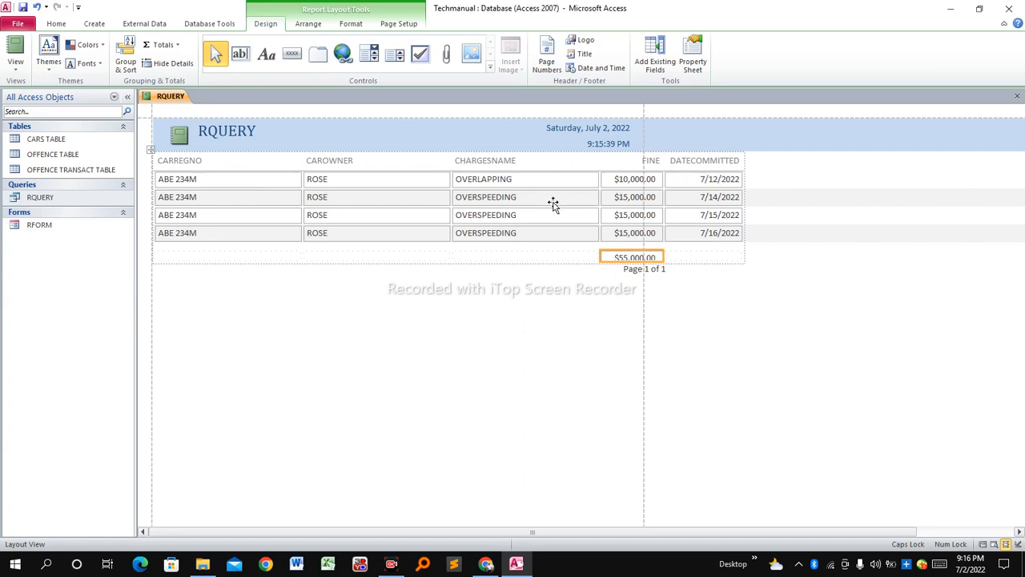
click(639, 205)
click(525, 218)
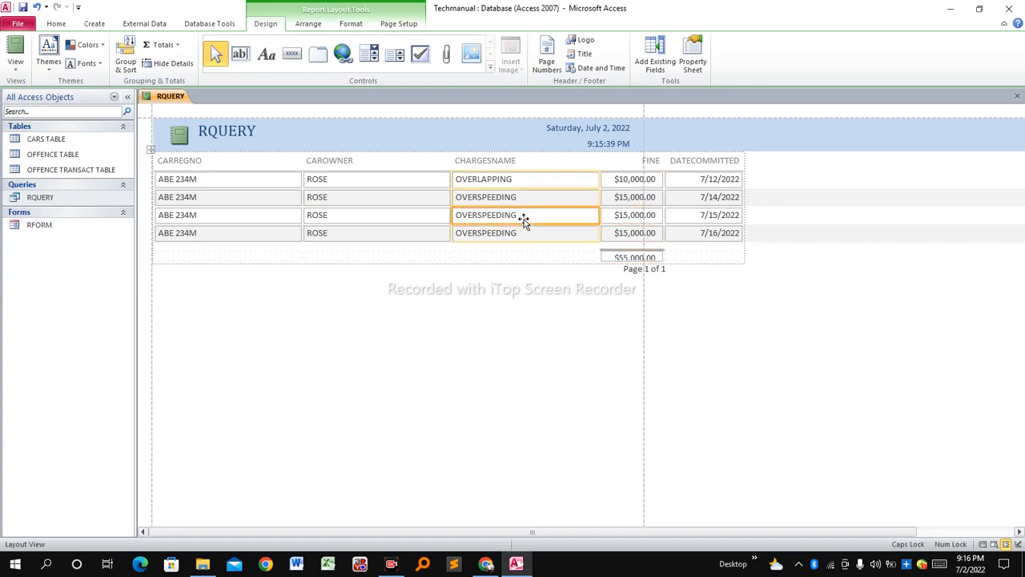
click(632, 215)
click(491, 244)
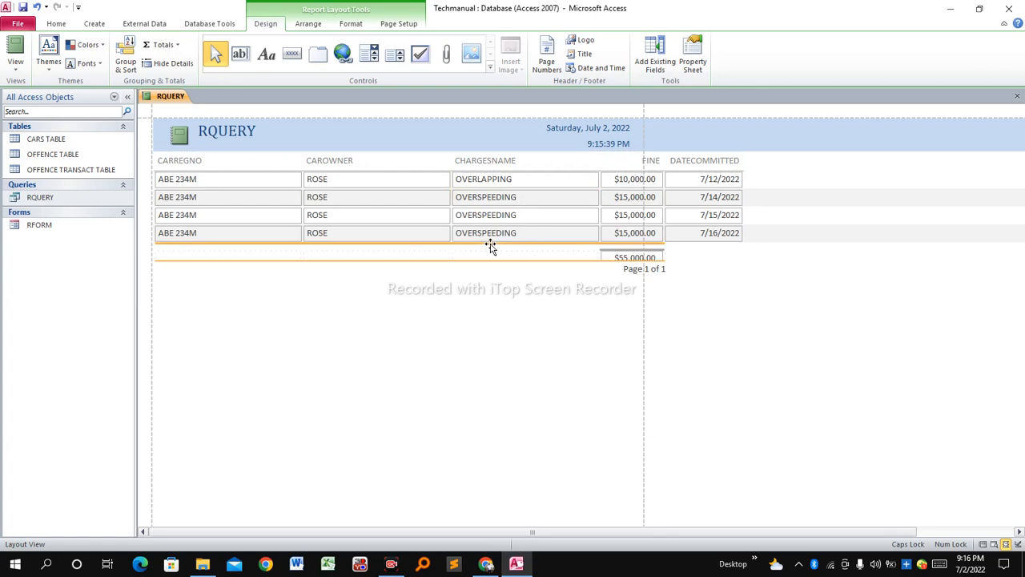
click(506, 237)
click(623, 237)
click(622, 259)
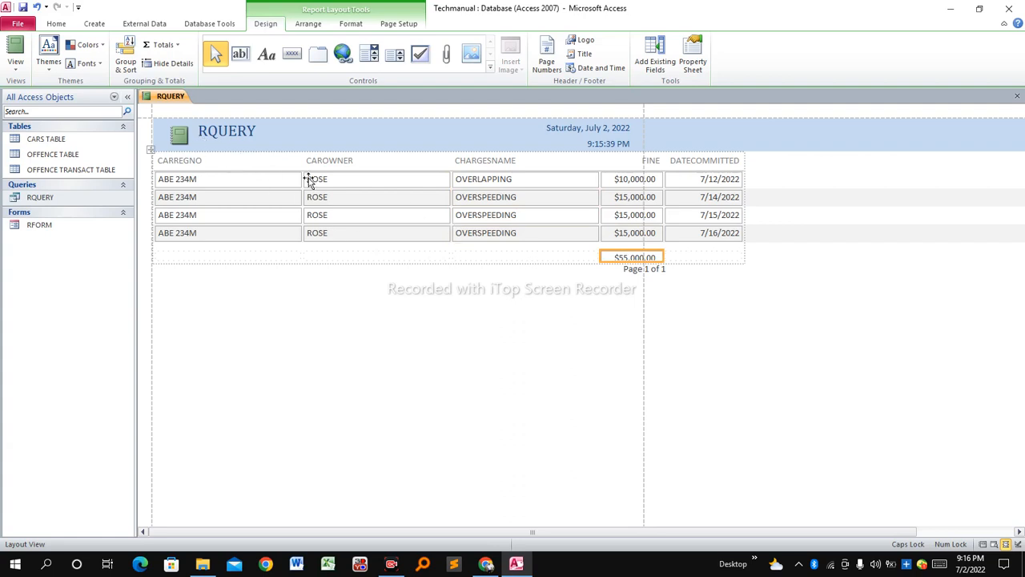
- Save the report as R REPORT, and close it
right_click(163, 101)
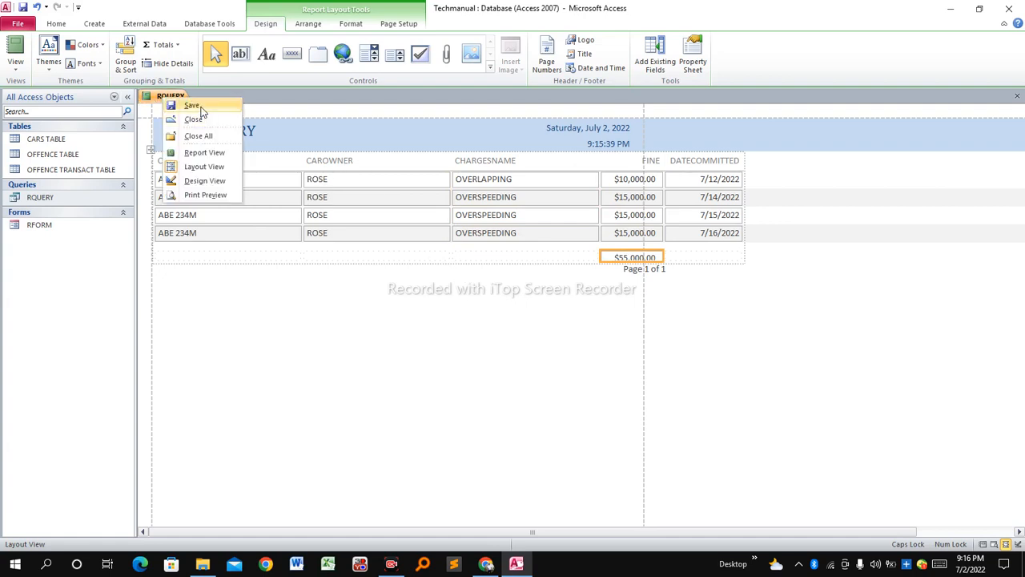
click(200, 108)
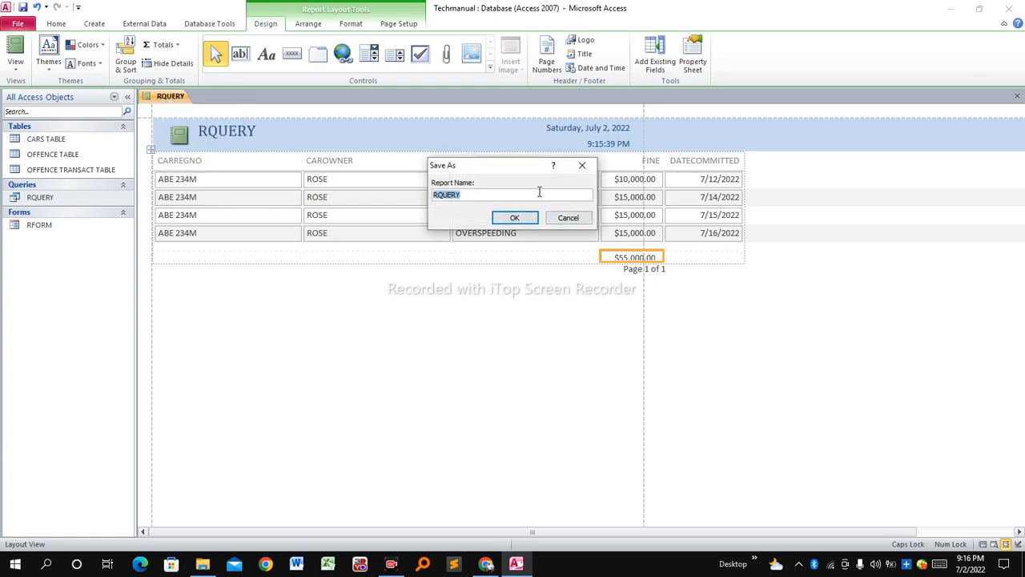
text(R REPORT)
key(Return)
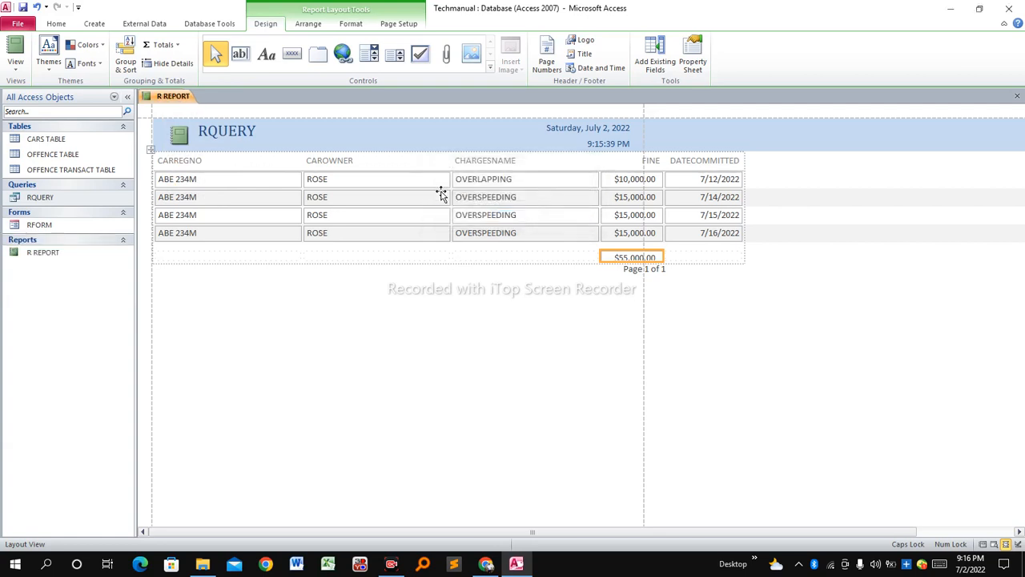
right_click(173, 98)
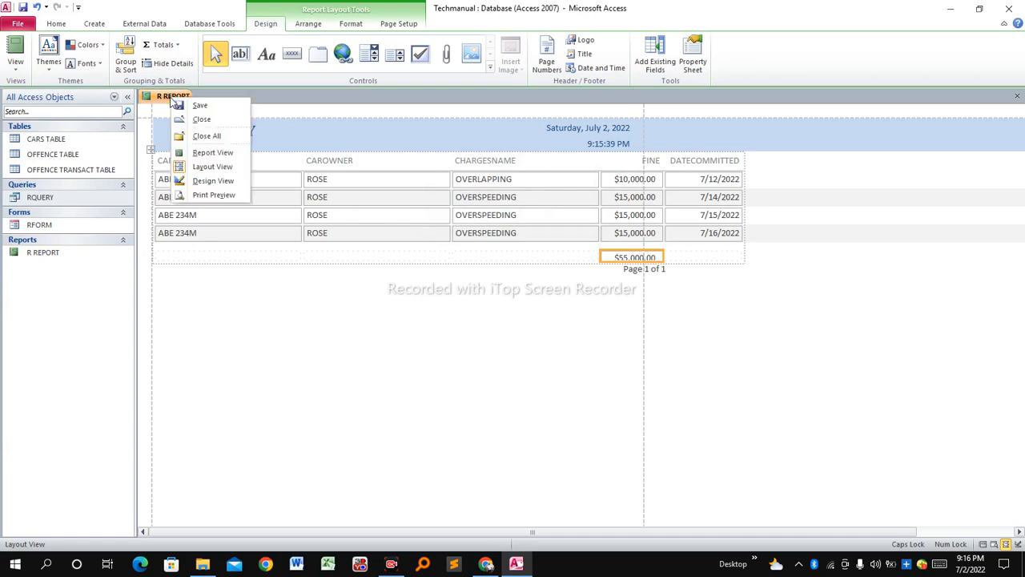
click(201, 120)
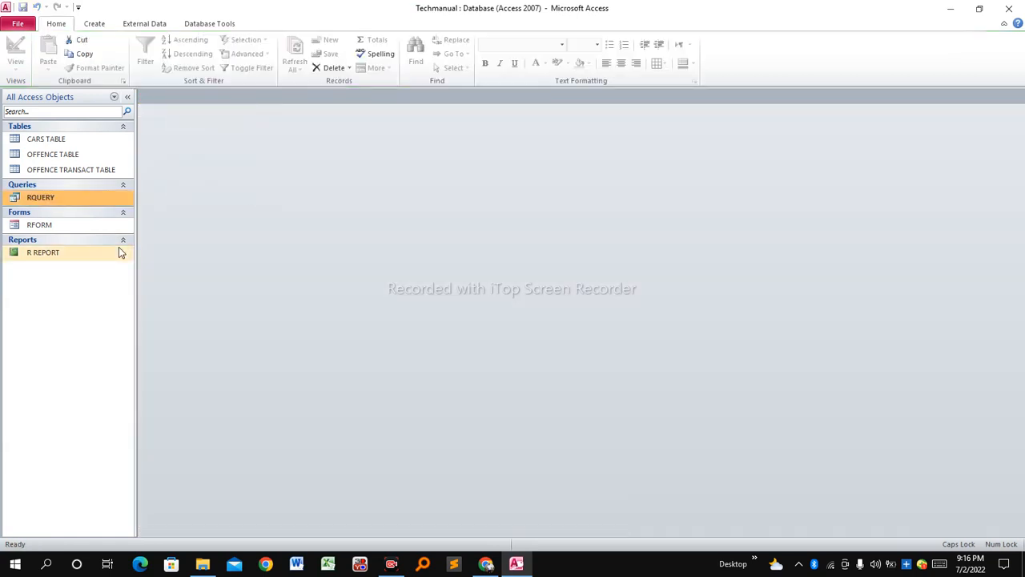
- Open R REPORT in Report View to check its records, and close it
click(51, 256)
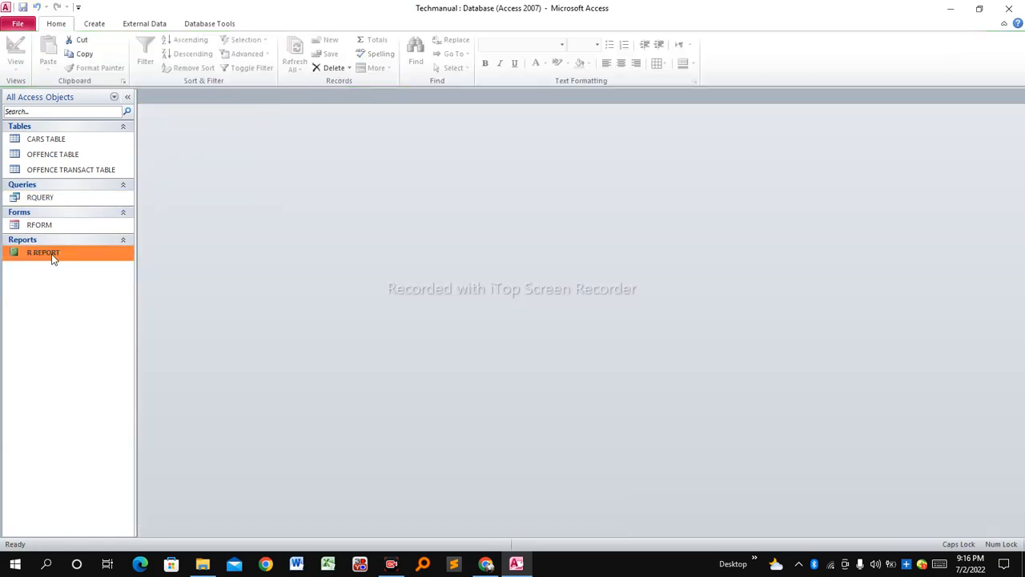
double_click(68, 258)
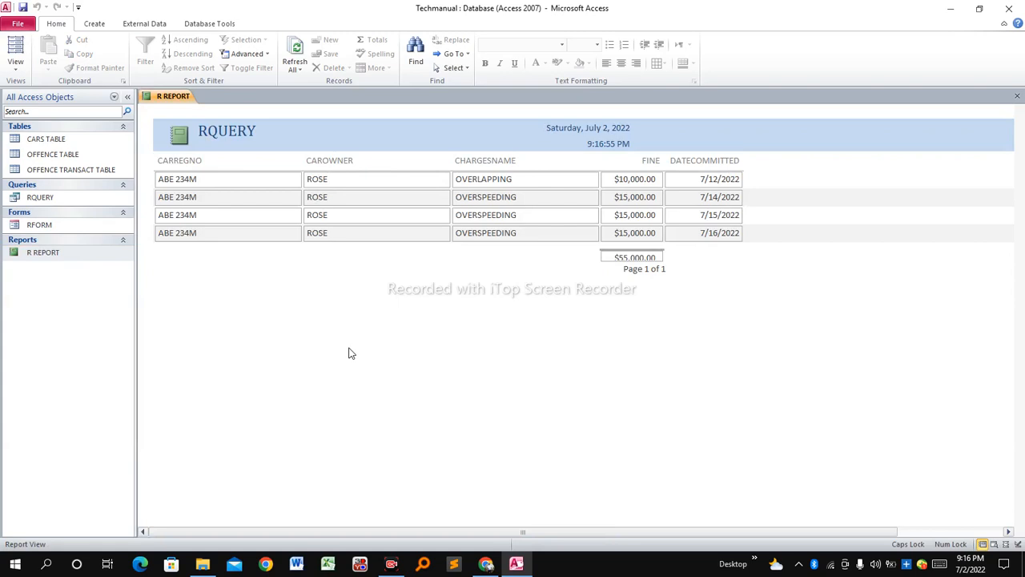
right_click(160, 98)
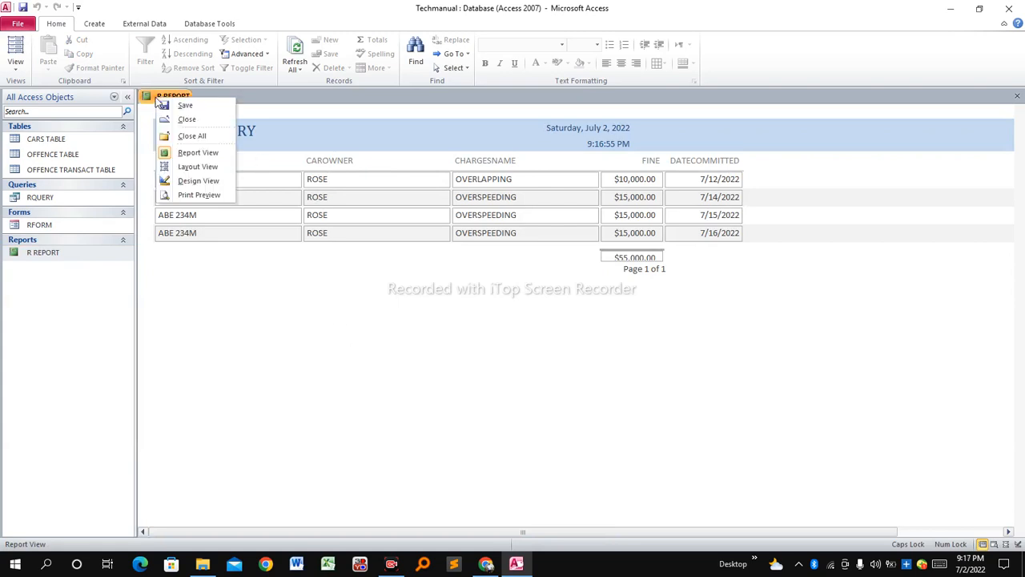
click(189, 120)
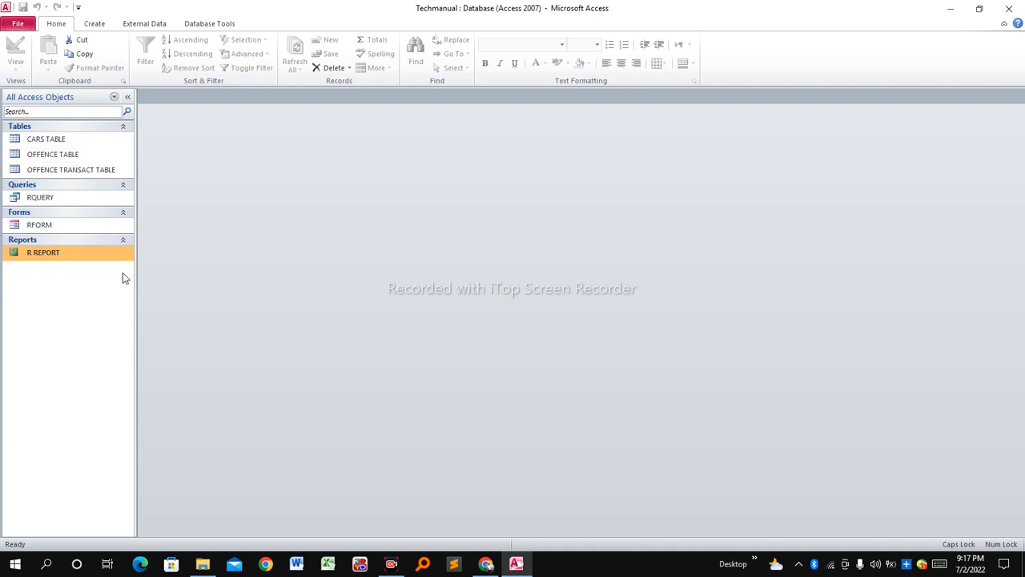
- Review the database's objects one by one, from the three tables through RQUERY and RFORM to R REPORT
click(60, 140)
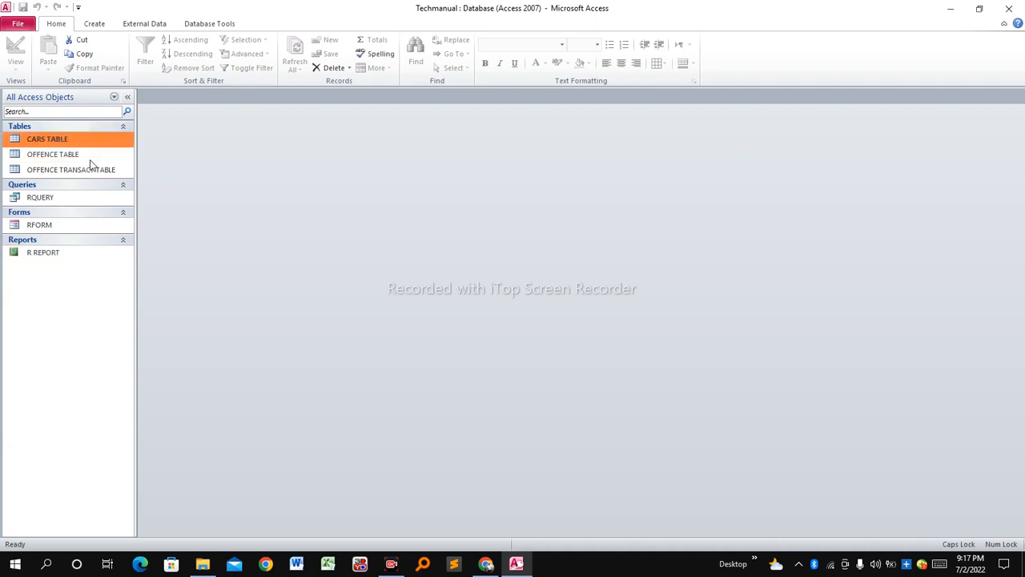
click(74, 156)
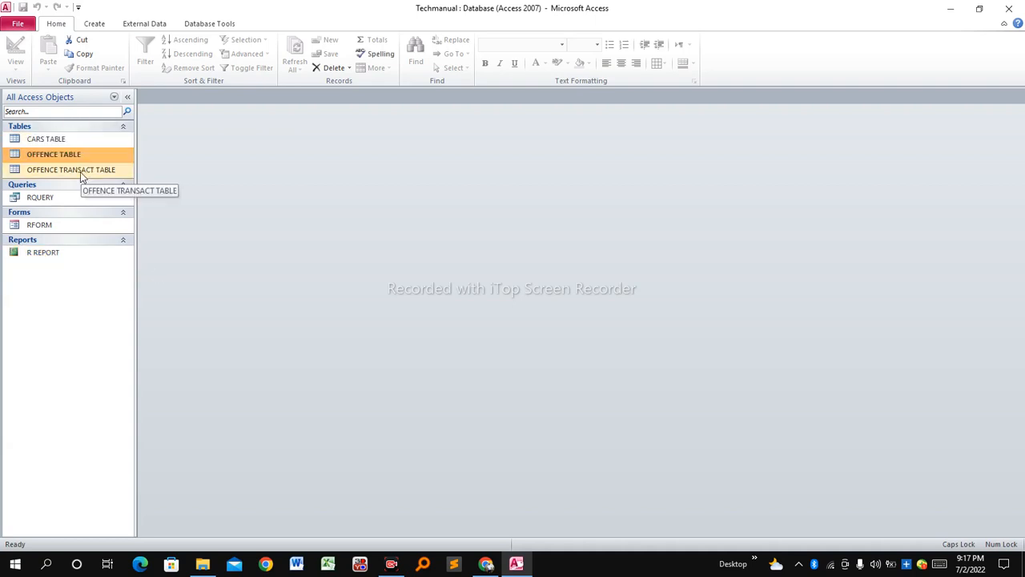
click(80, 171)
click(46, 141)
click(51, 155)
click(48, 170)
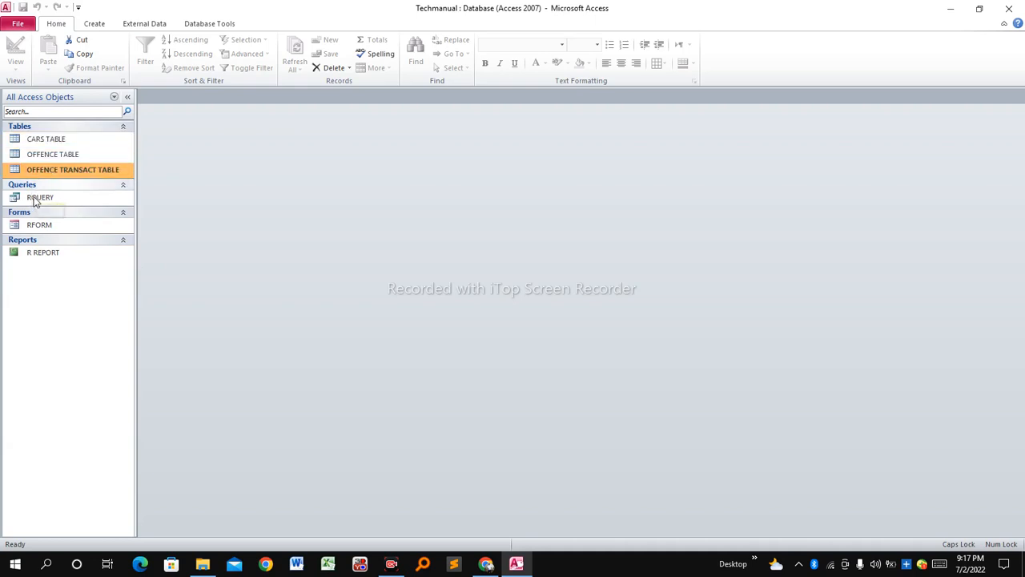
click(34, 200)
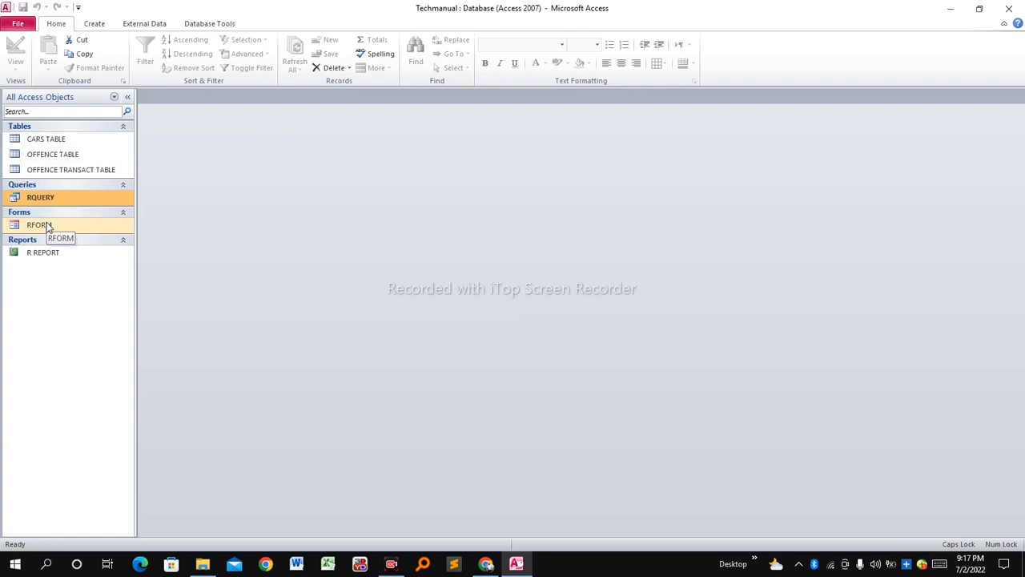
click(46, 226)
click(45, 240)
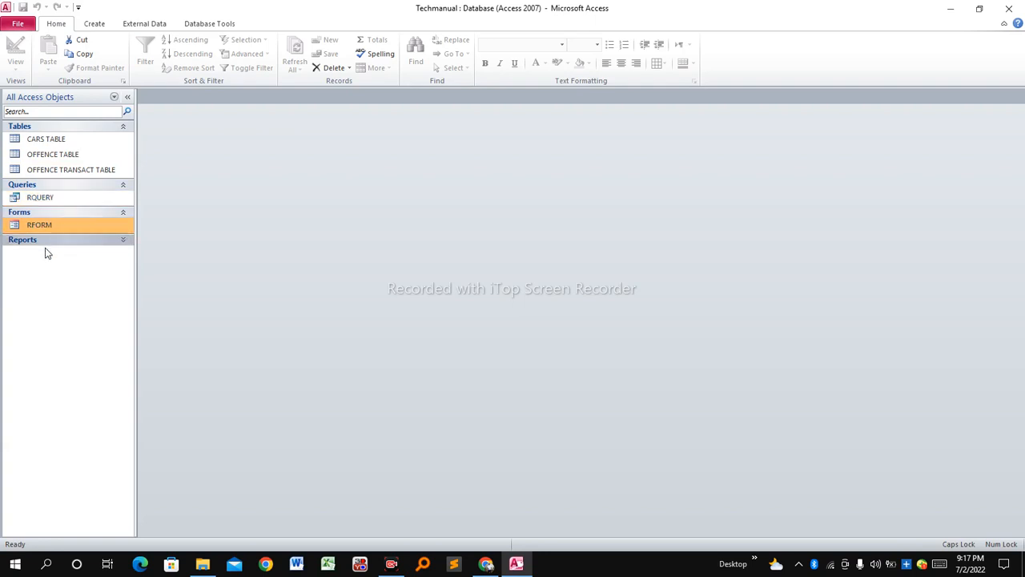
click(46, 241)
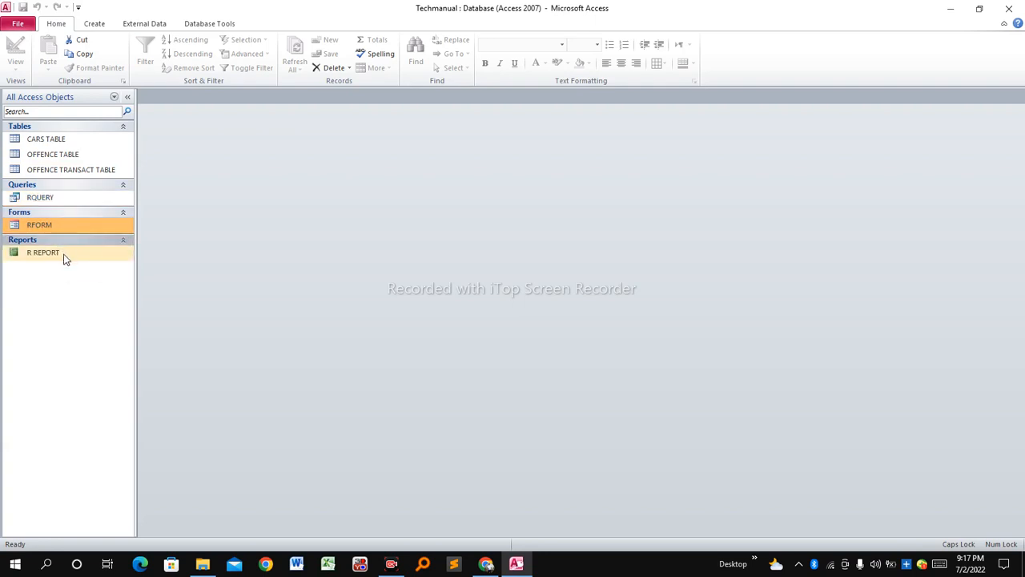
click(66, 254)
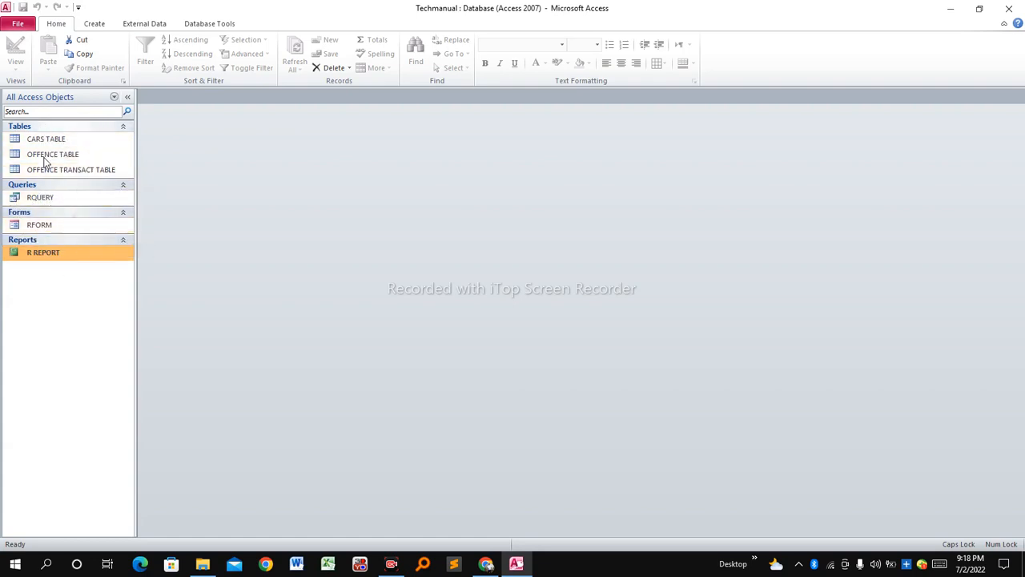
- Collapse the Tables, Queries, Forms and Reports groups in the object list, and expand all four again
click(123, 128)
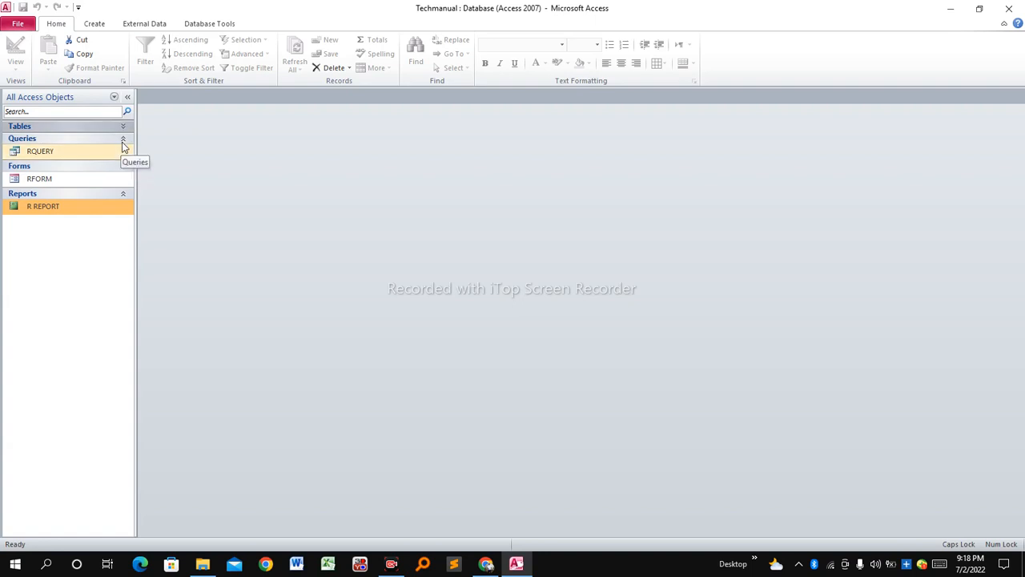
click(123, 139)
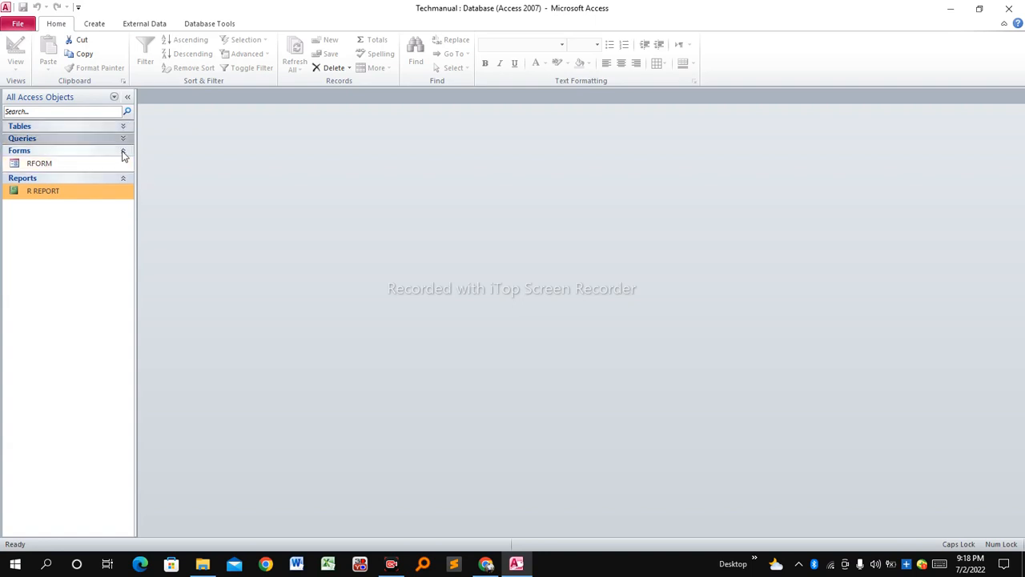
click(123, 150)
click(123, 162)
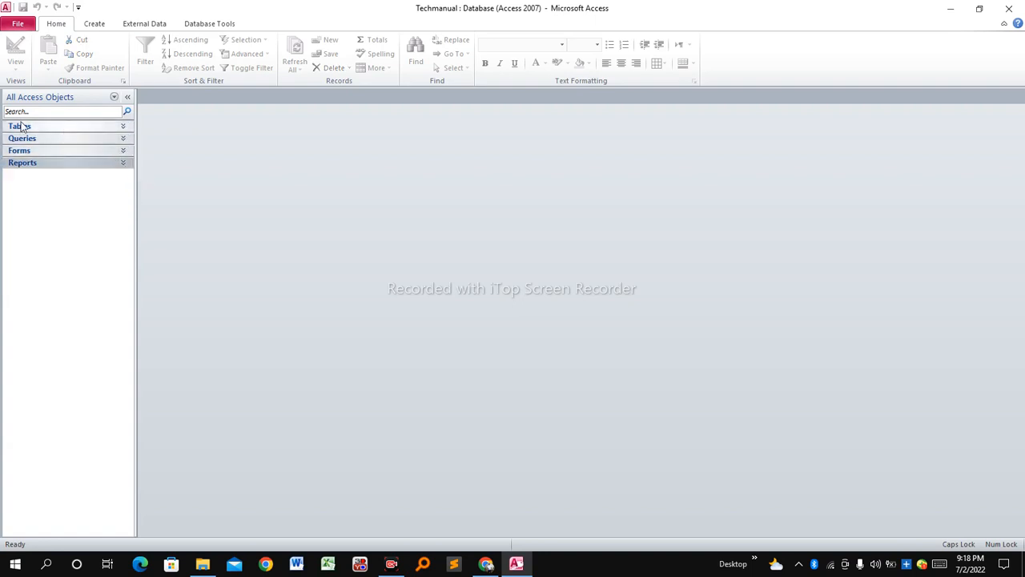
click(123, 127)
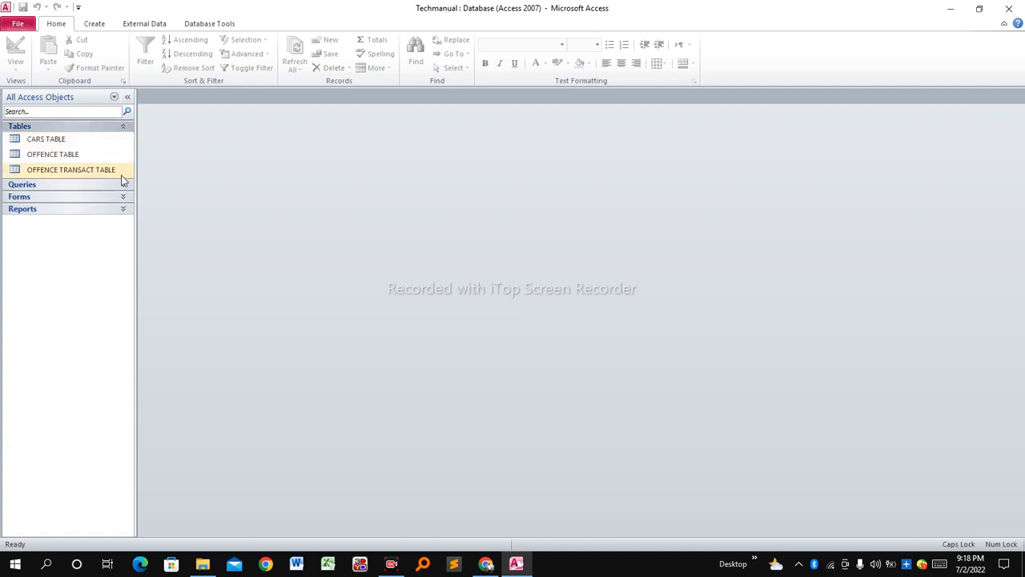
click(123, 185)
click(124, 211)
click(123, 239)
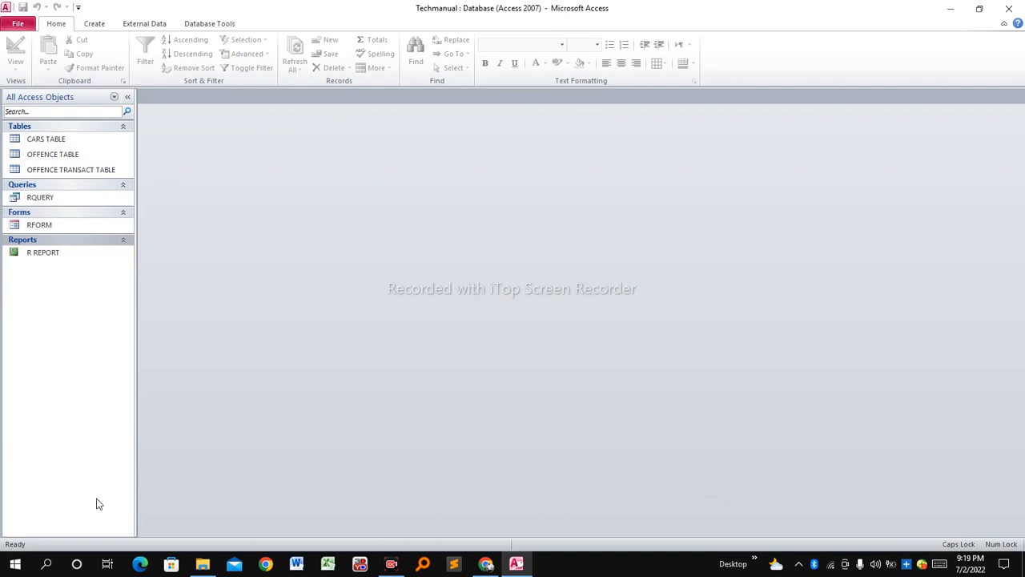
click(45, 253)
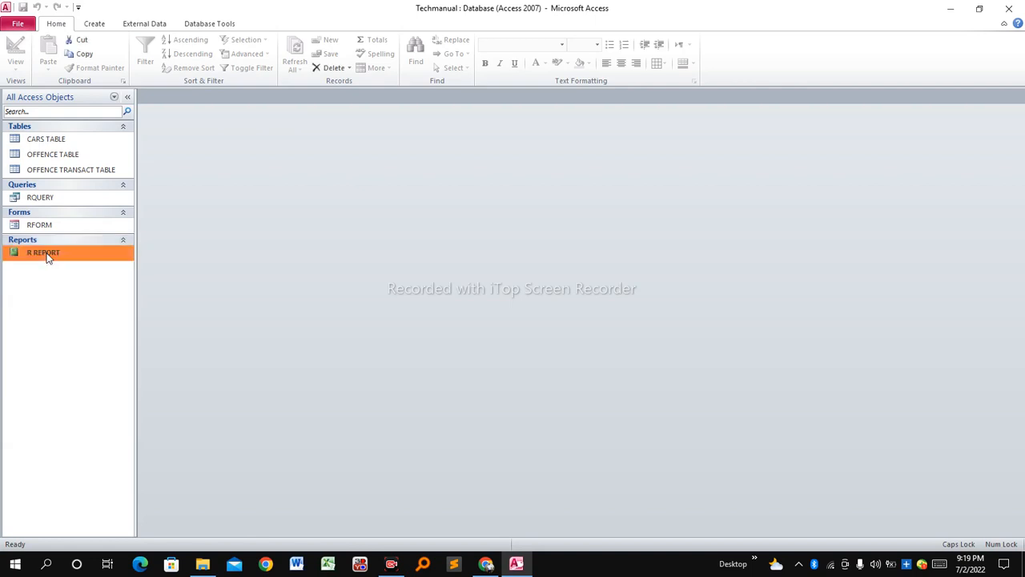
click(47, 227)
click(56, 196)
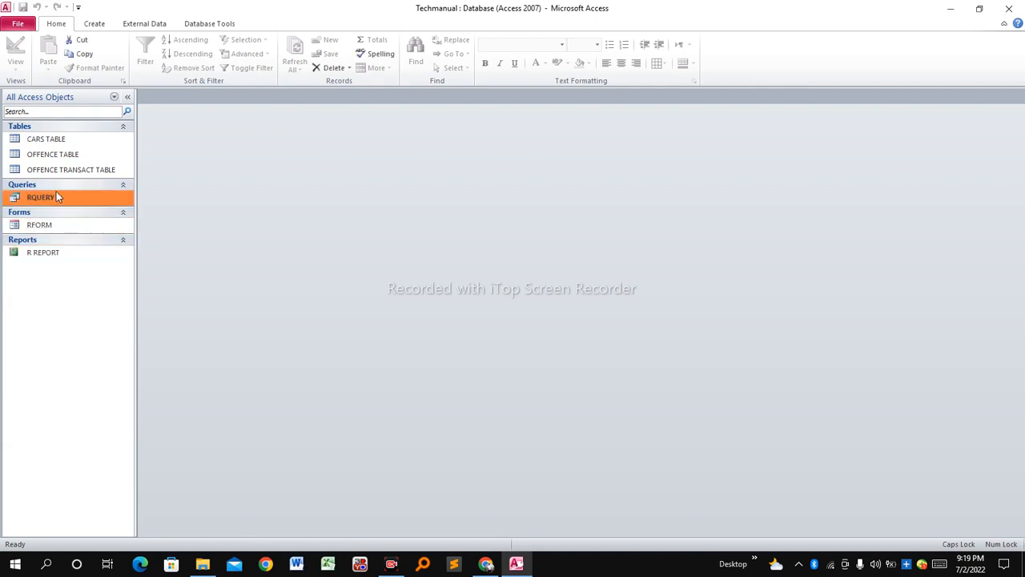